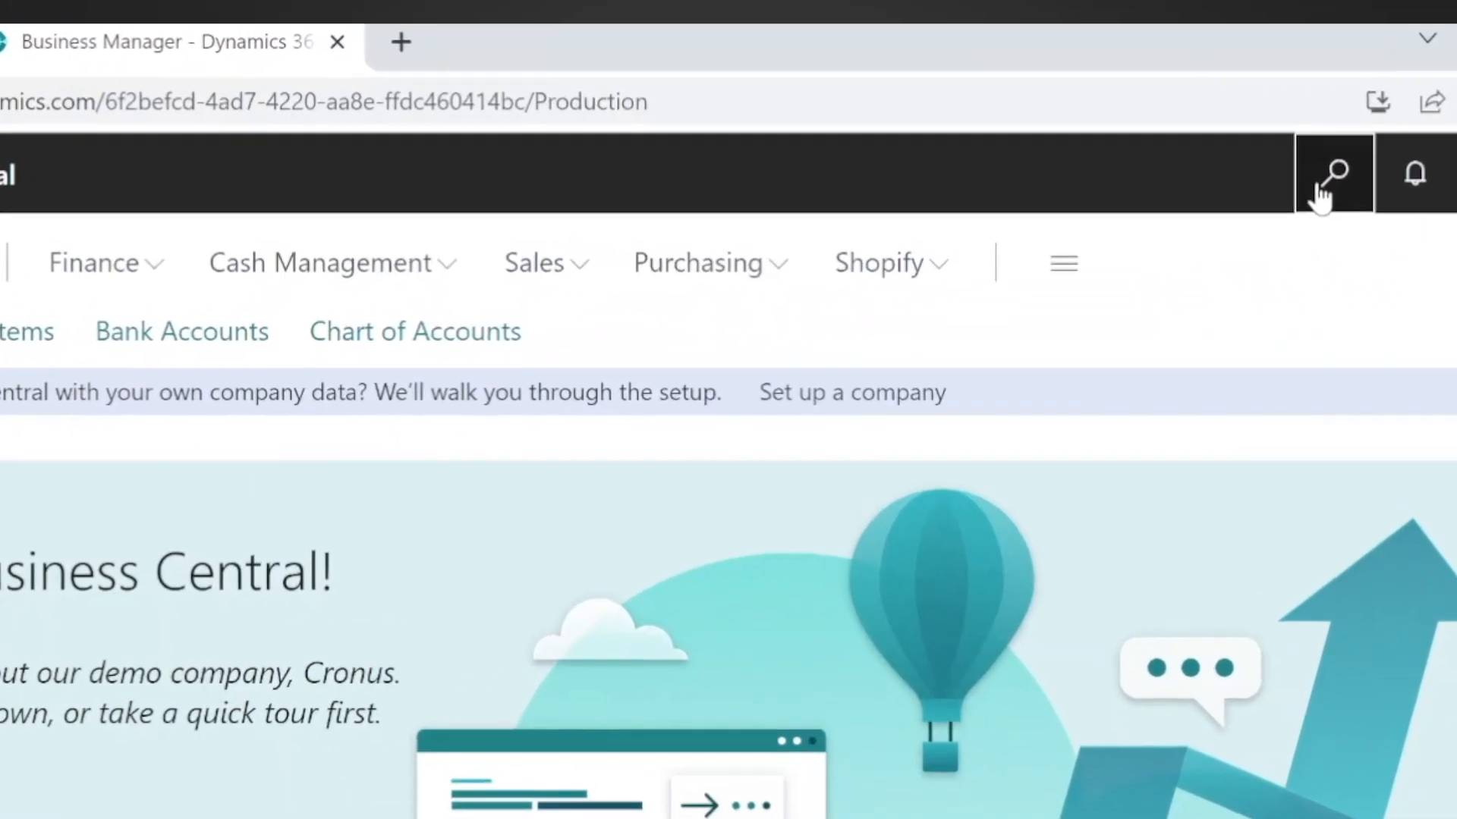
Find the Customers list and open the customer card of Adatum Corporation
click(1318, 191)
text(customer)
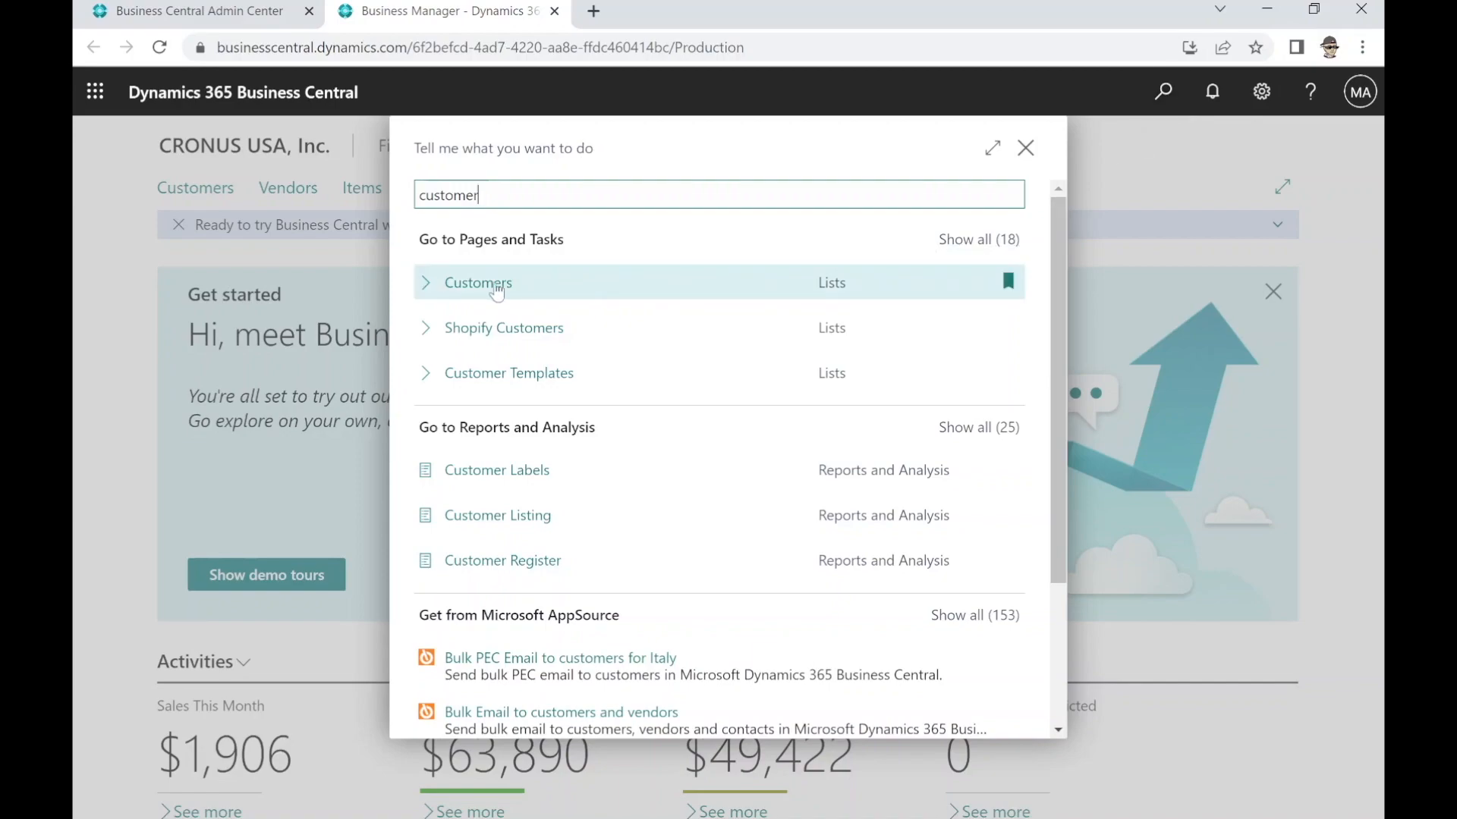
click(495, 287)
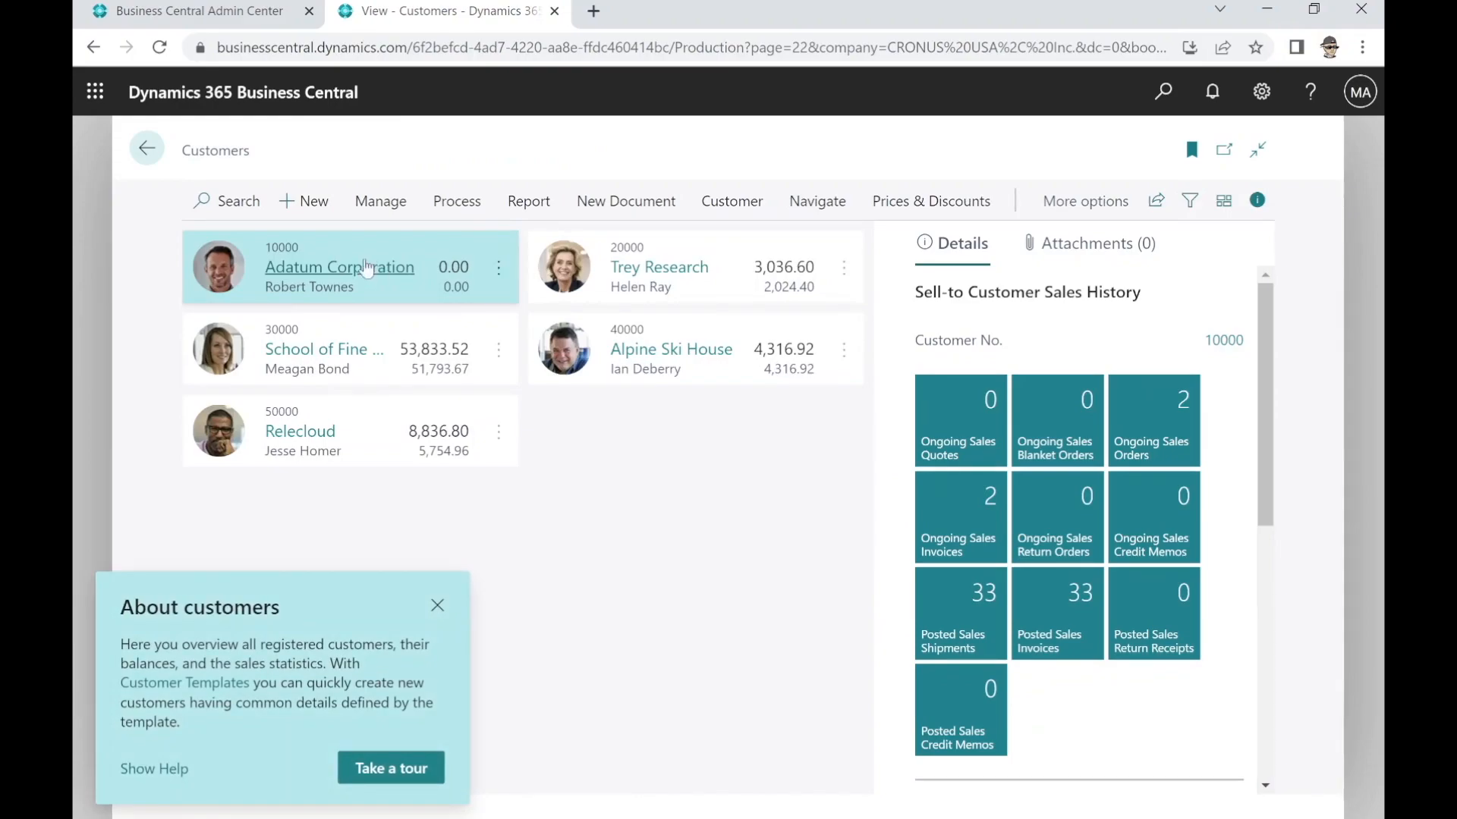
click(336, 277)
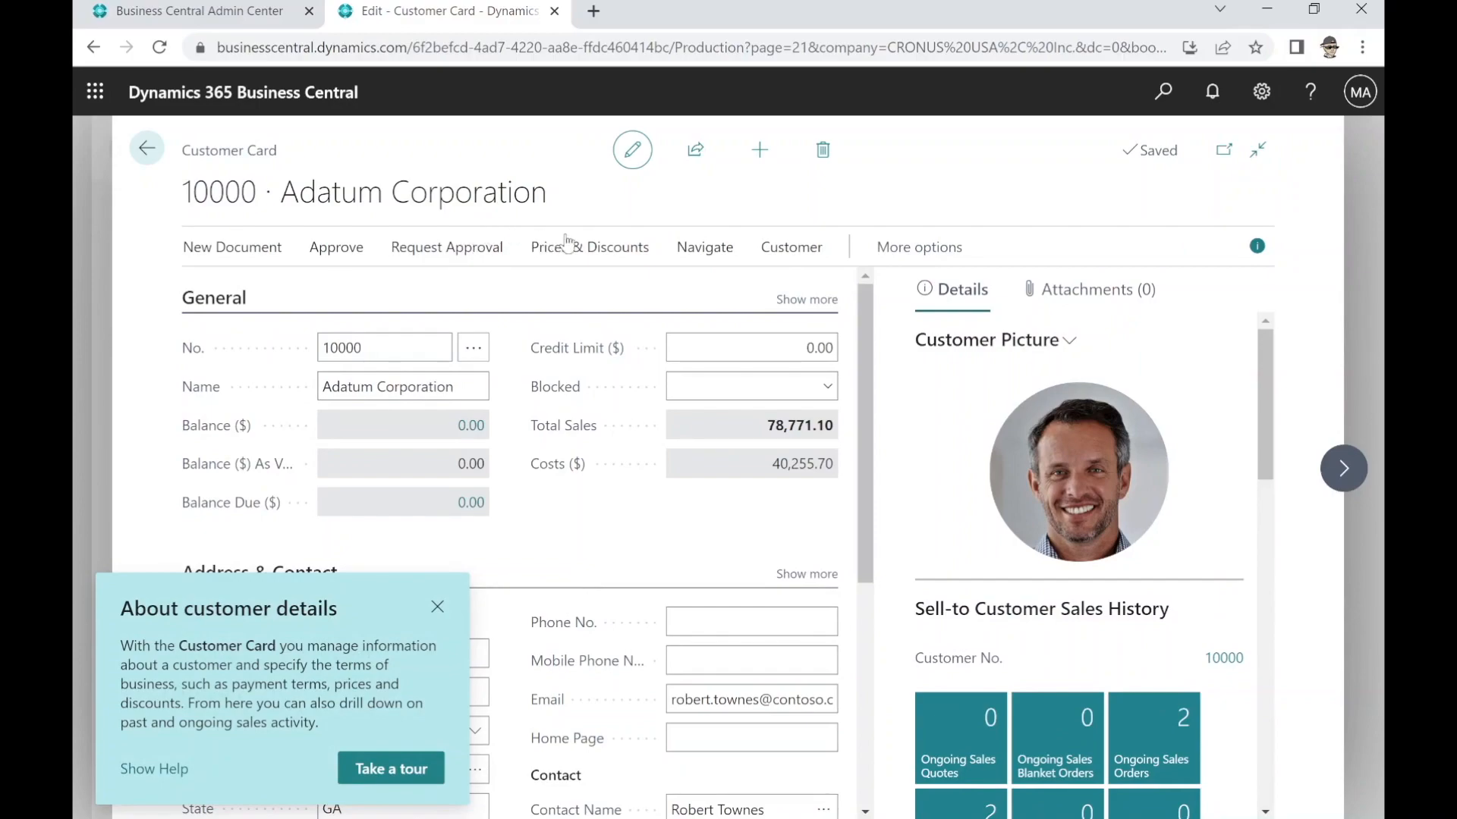
Start the Merge With function for Adatum Corporation and choose Trey Research as the customer to merge with
click(880, 246)
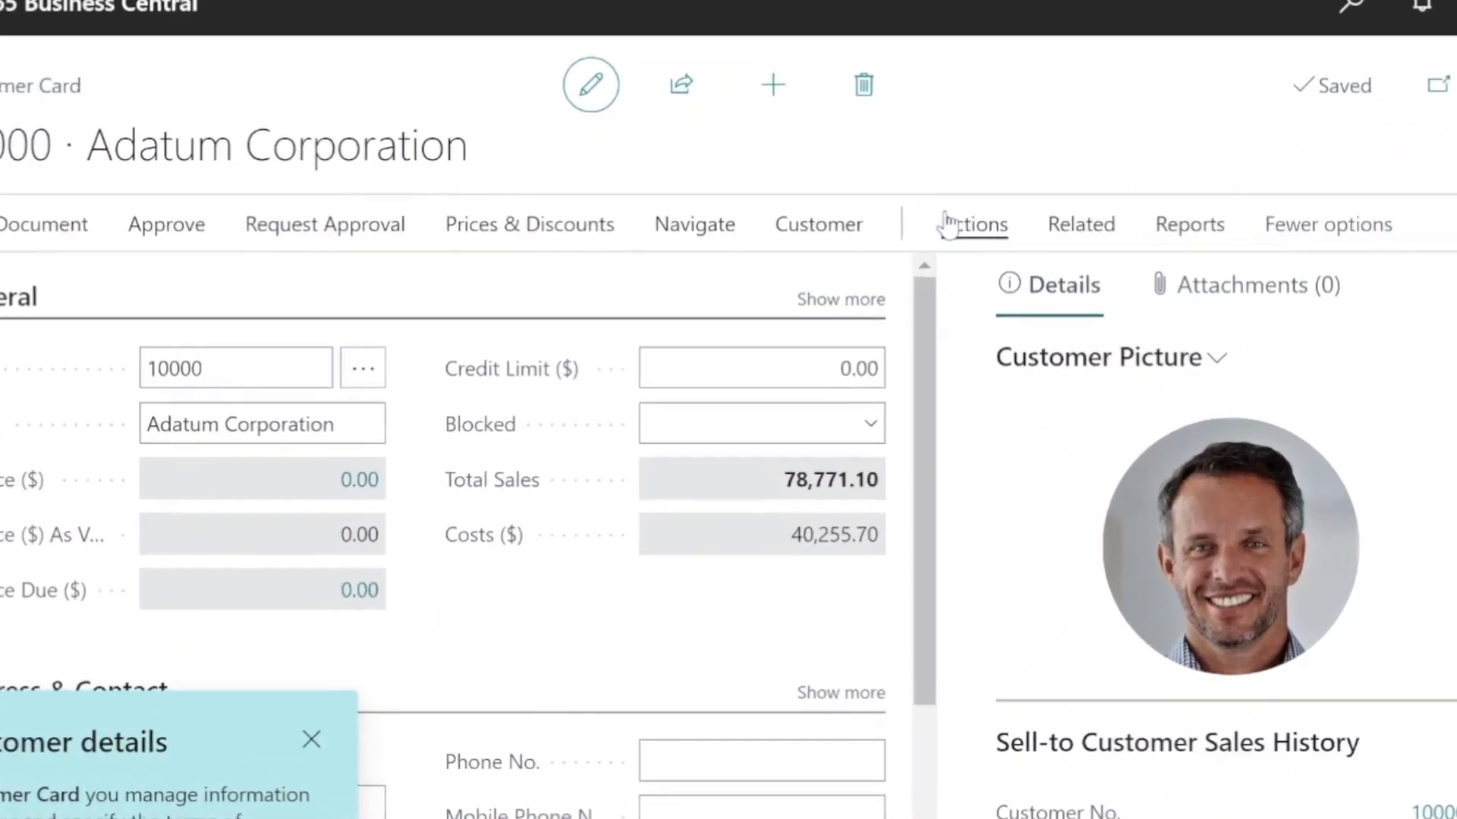
click(979, 230)
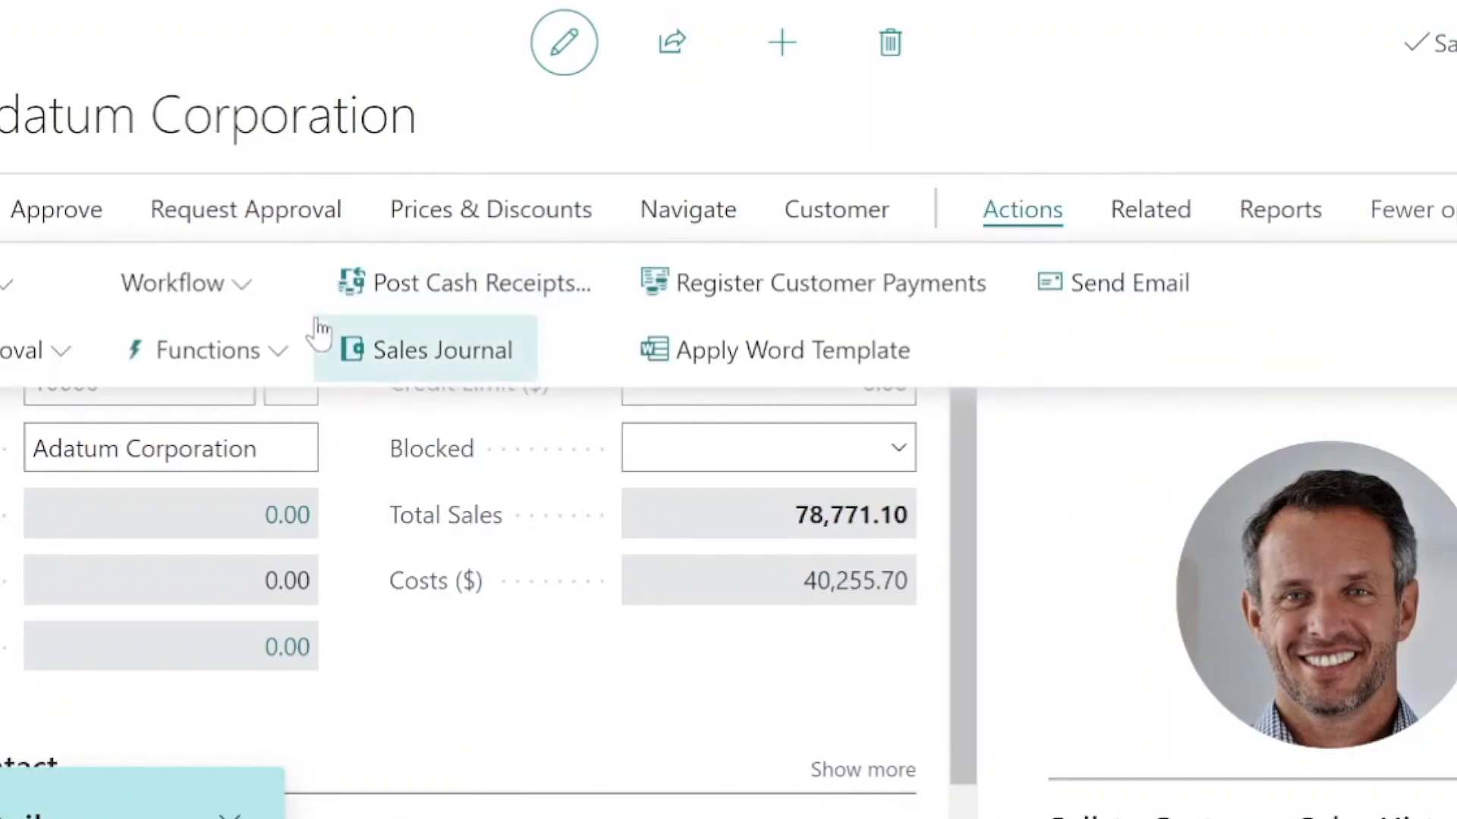
click(293, 348)
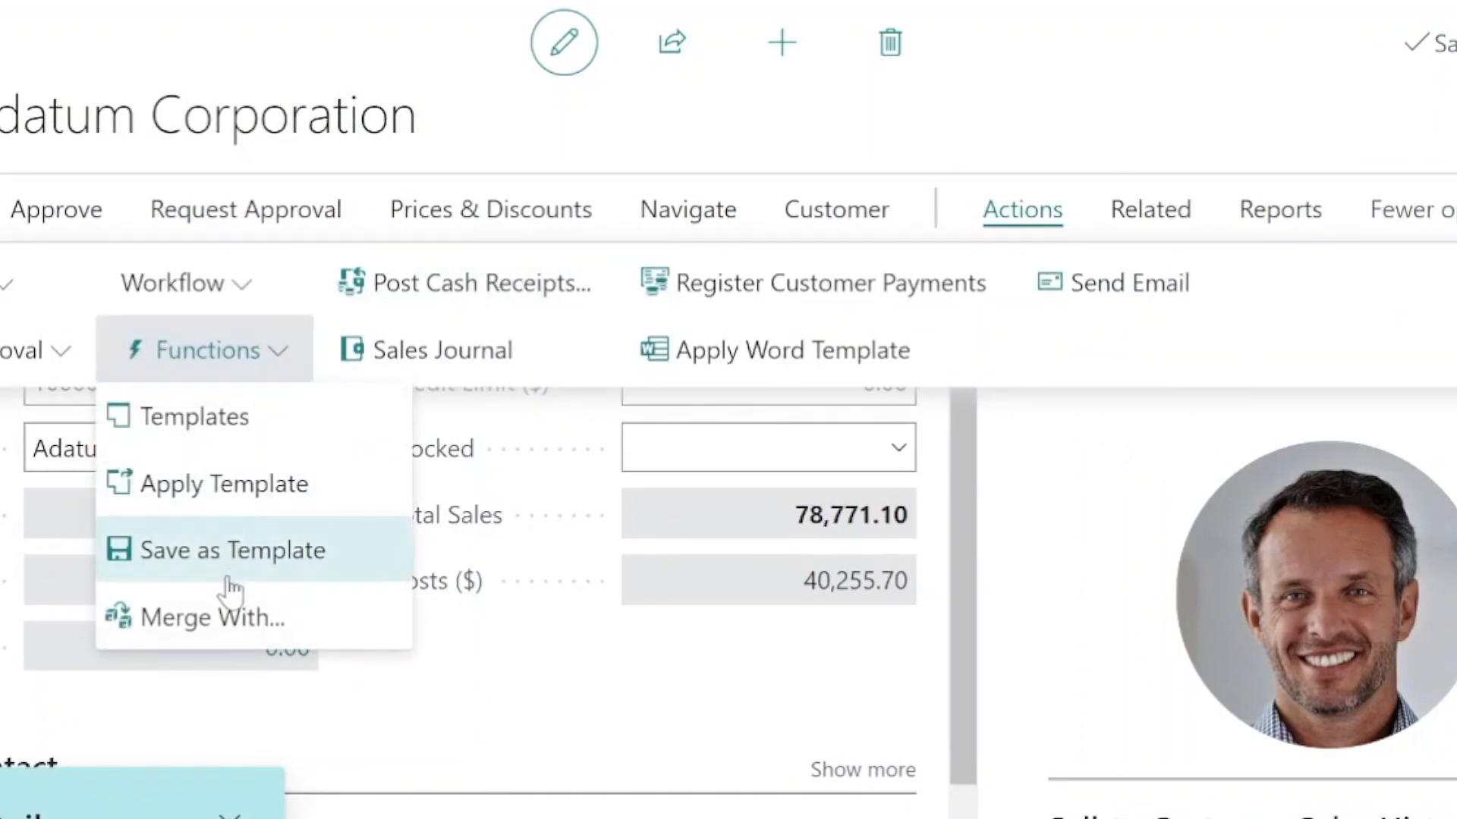
click(236, 616)
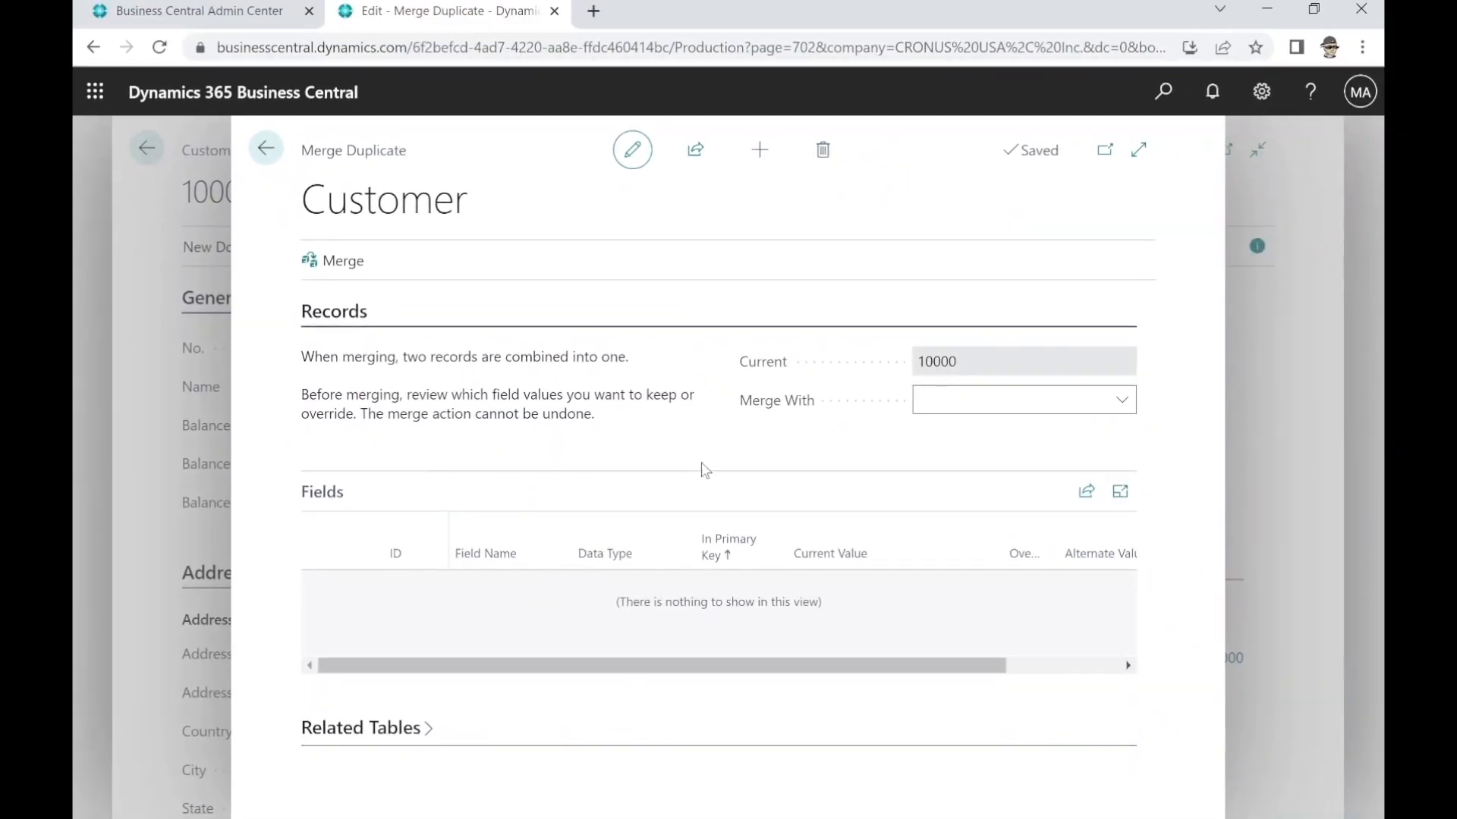
click(1120, 402)
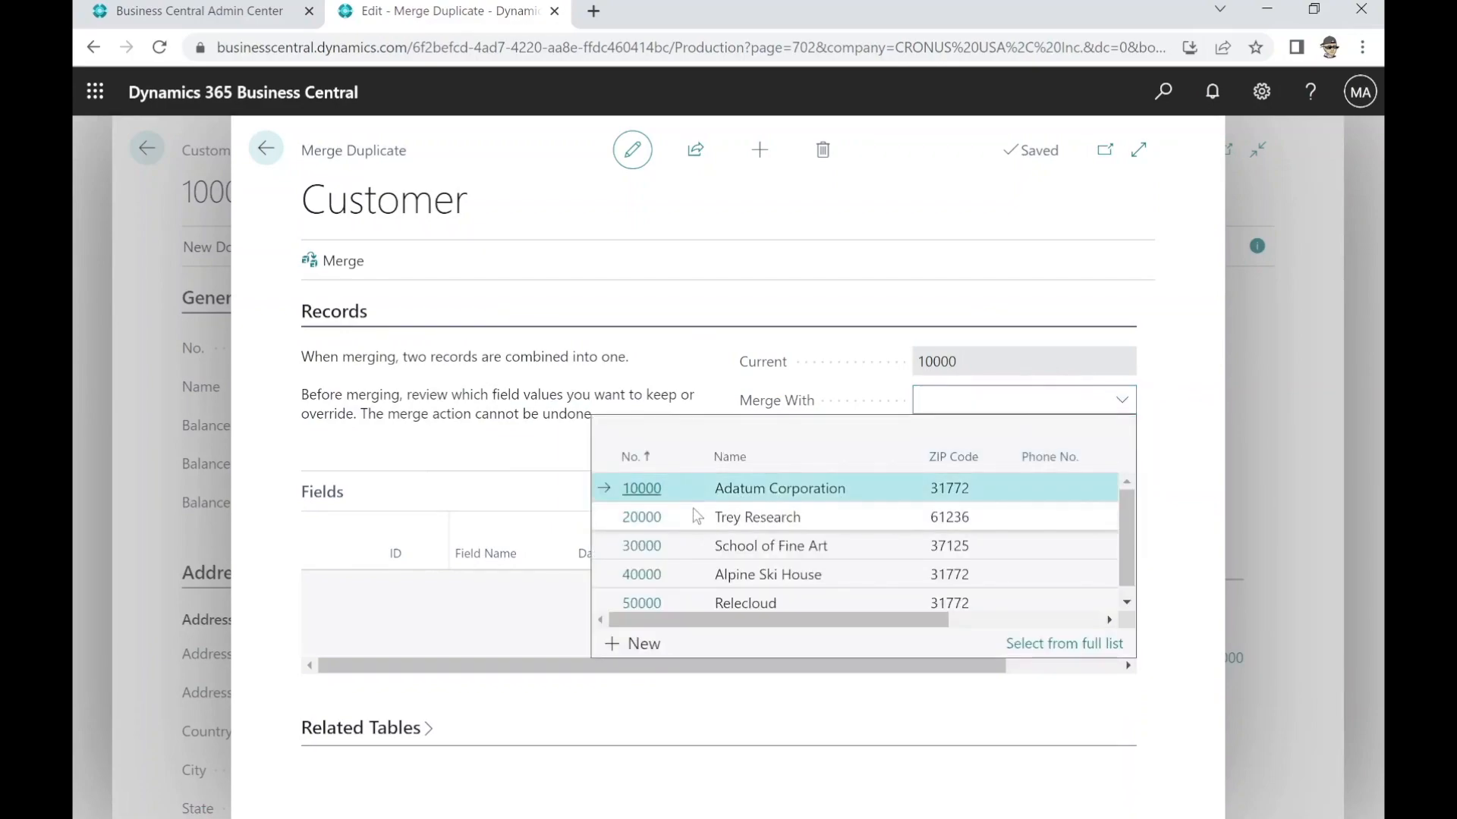
click(647, 517)
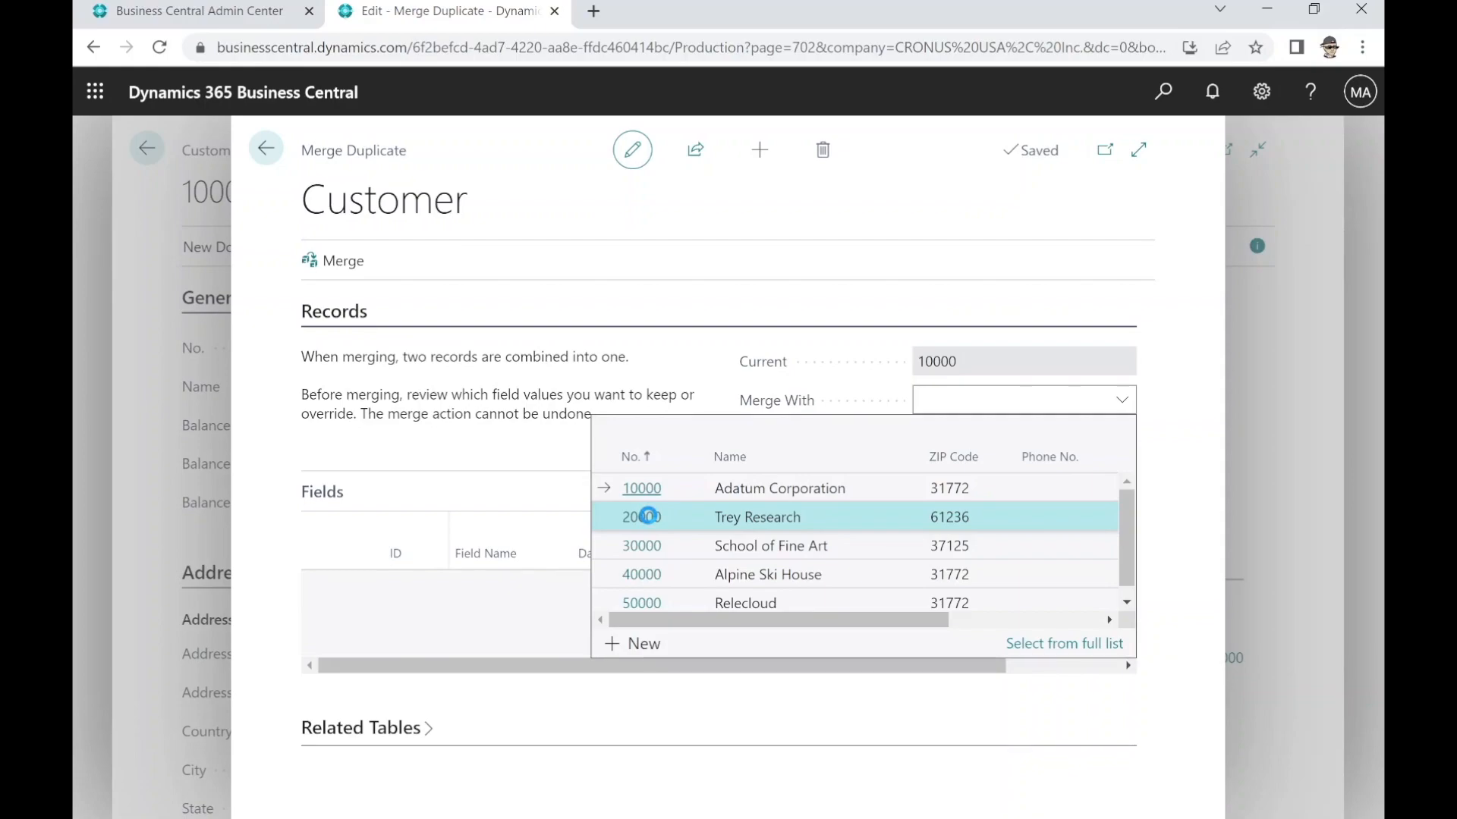
click(647, 516)
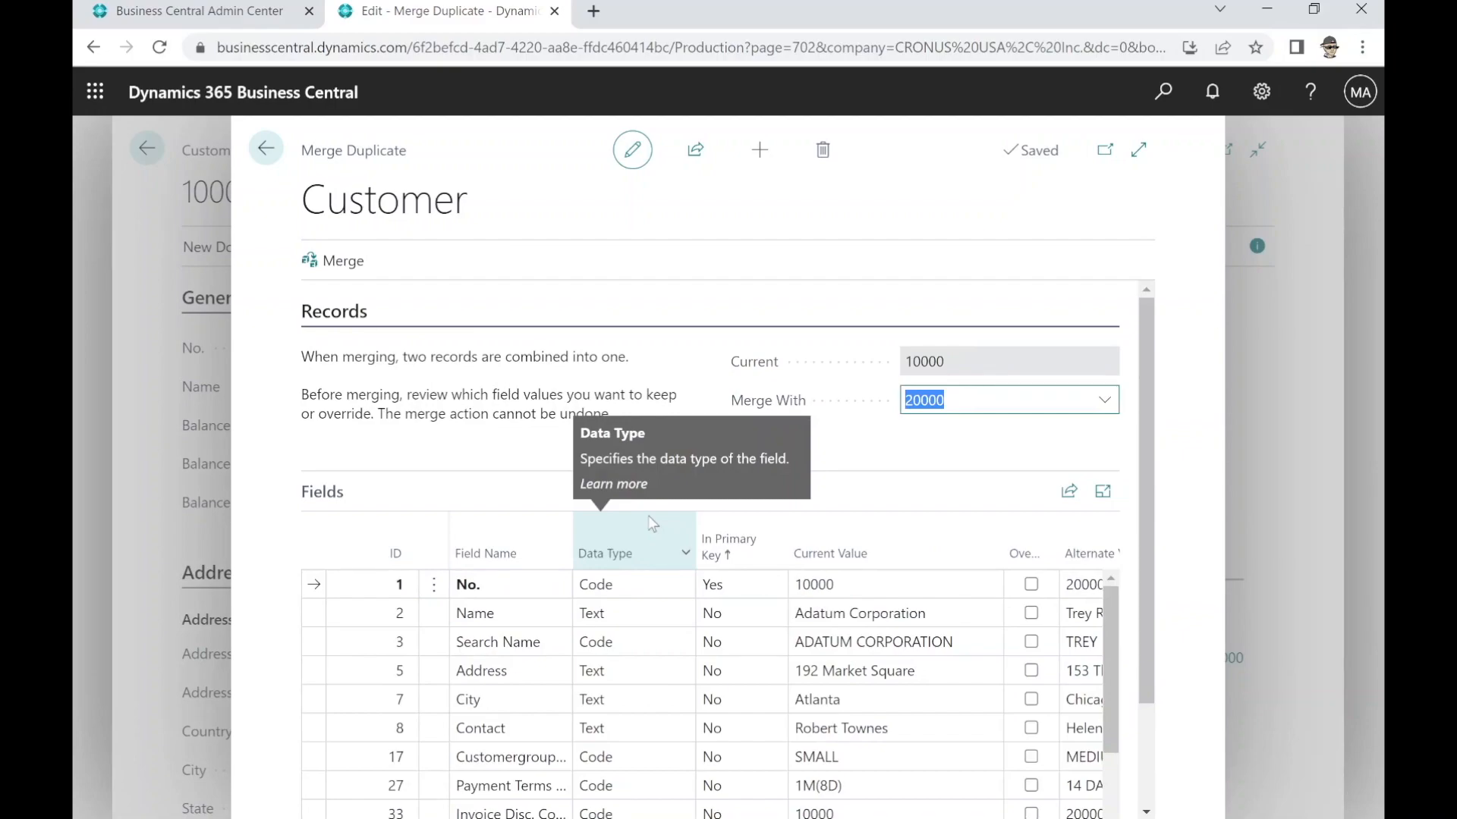
Override the Name field with the alternate value Trey Research and review the record counts in the related tables
drag(1146, 460, 1158, 548)
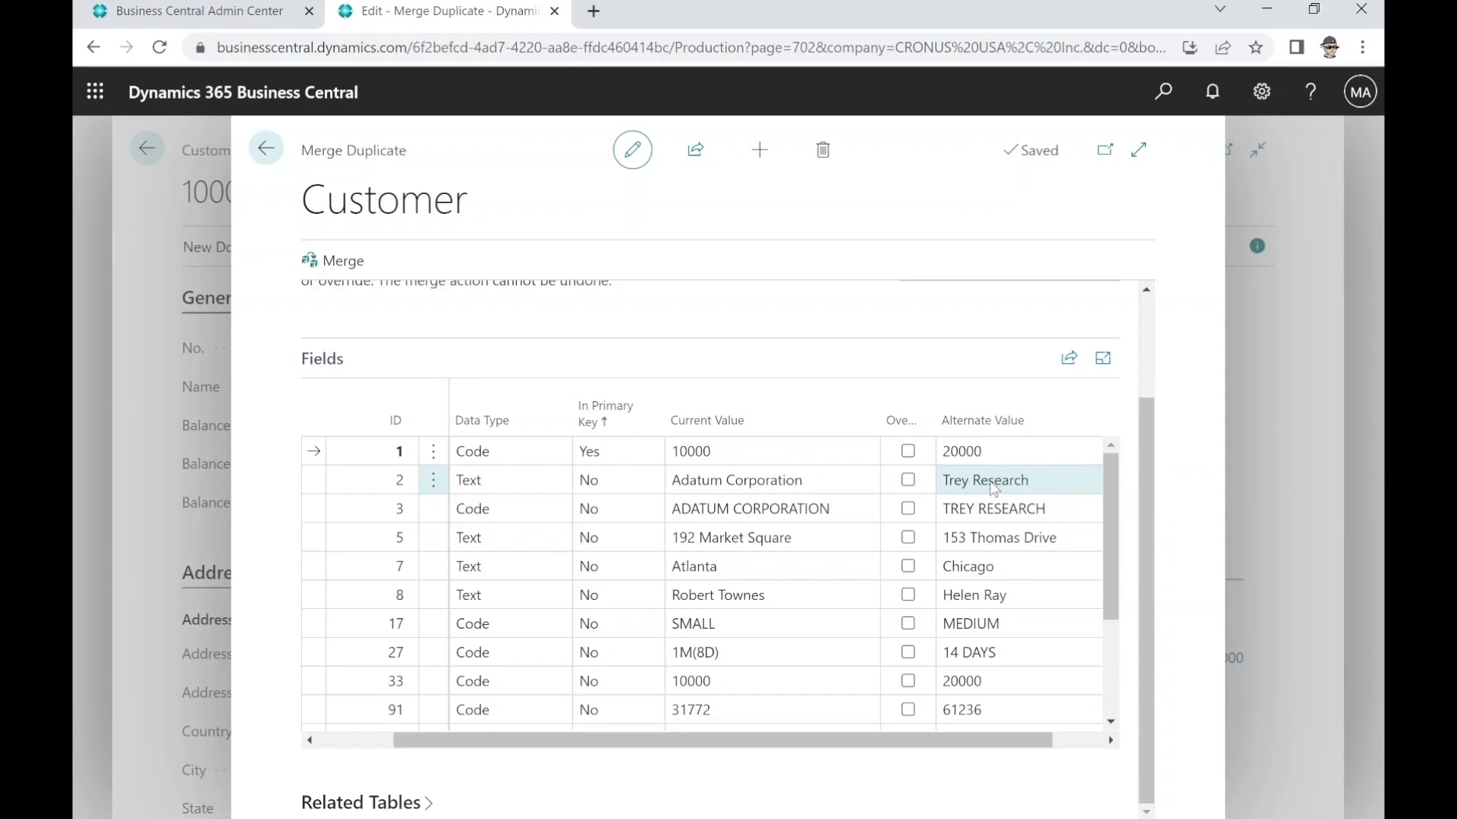
click(908, 482)
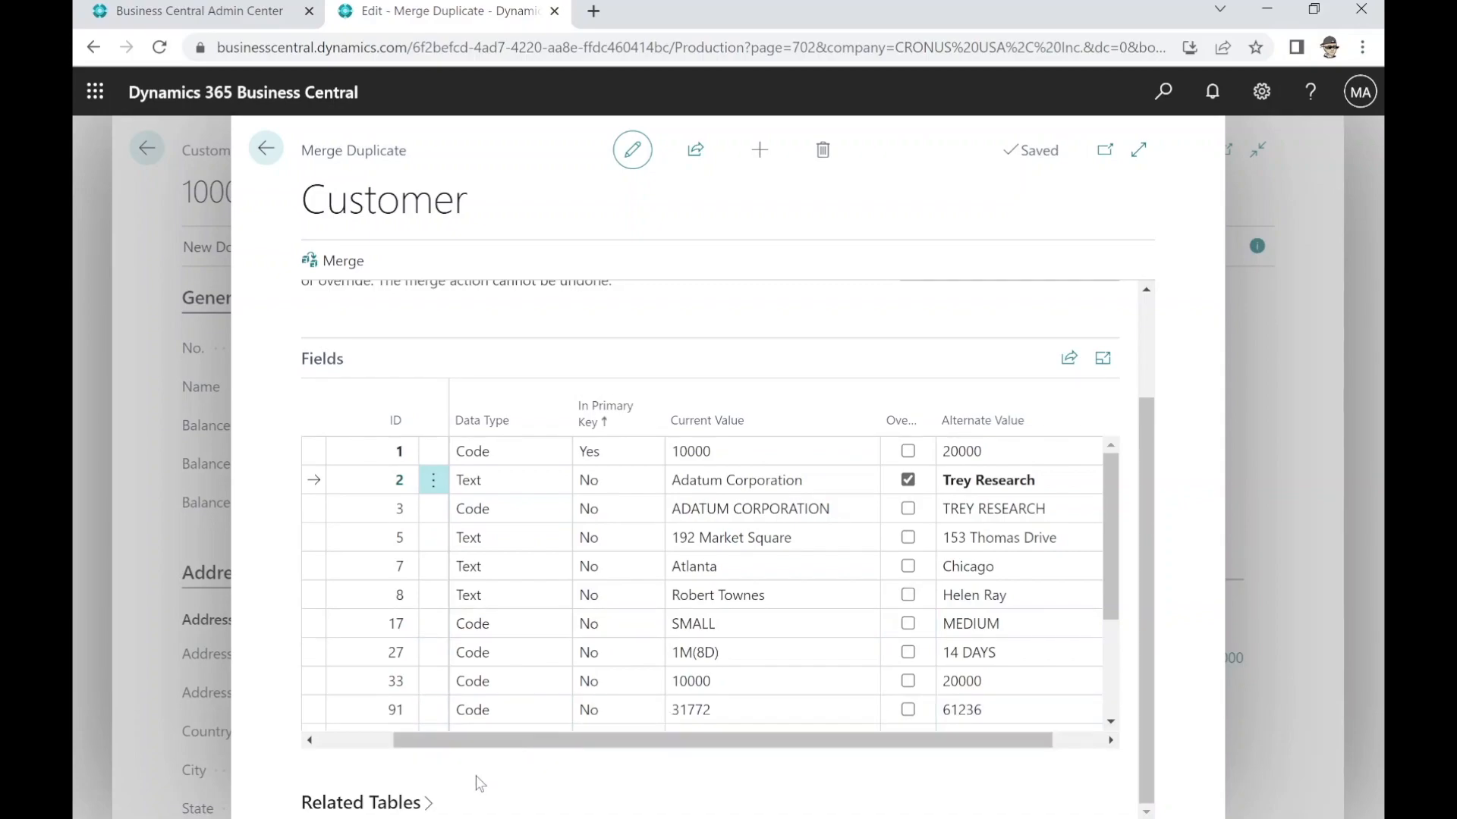
drag(1144, 575, 1142, 730)
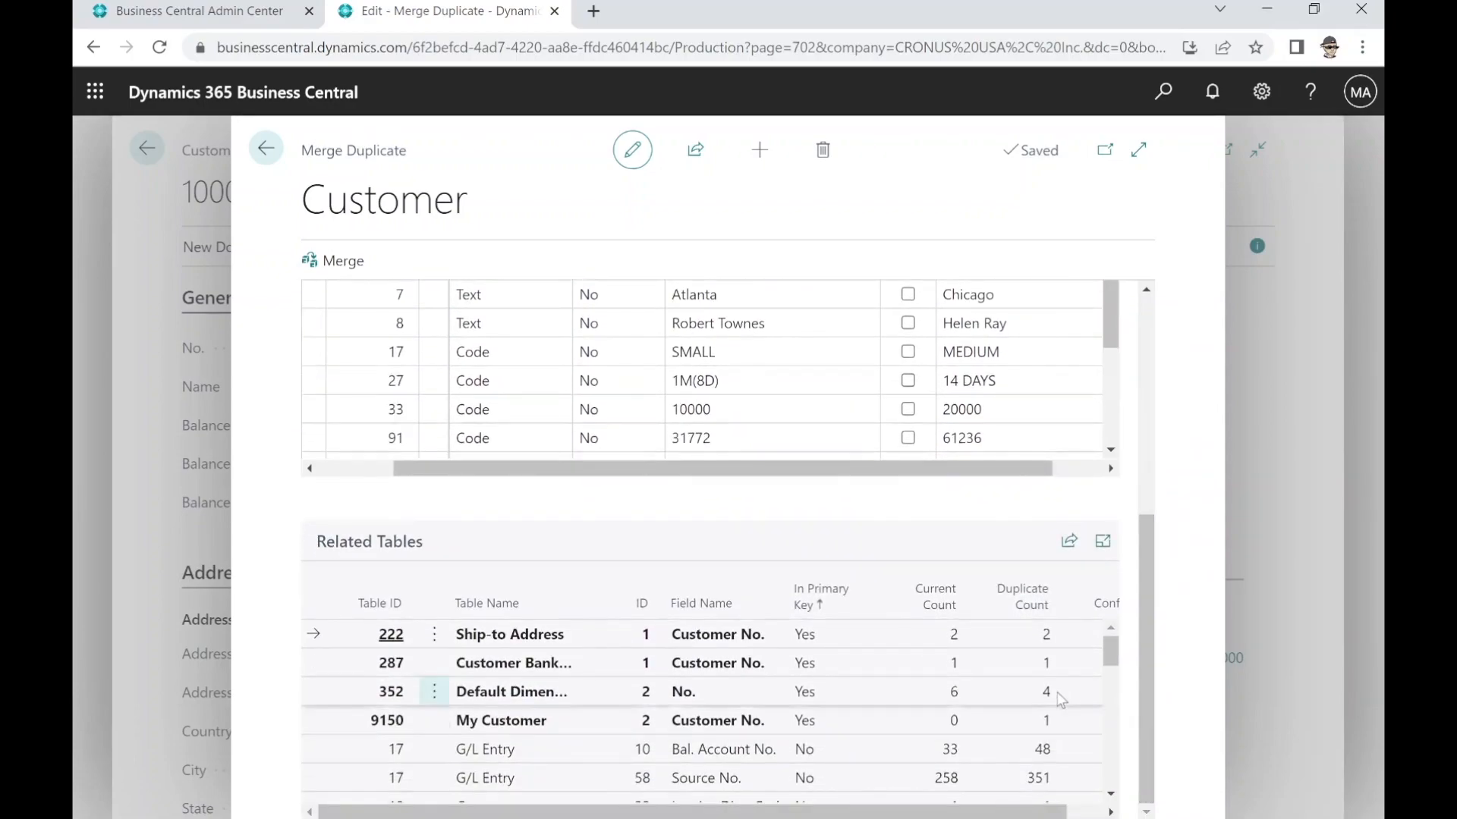
mouse_move(1037, 813)
mouse_down()
mouse_move(1072, 815)
mouse_move(1036, 815)
mouse_up()
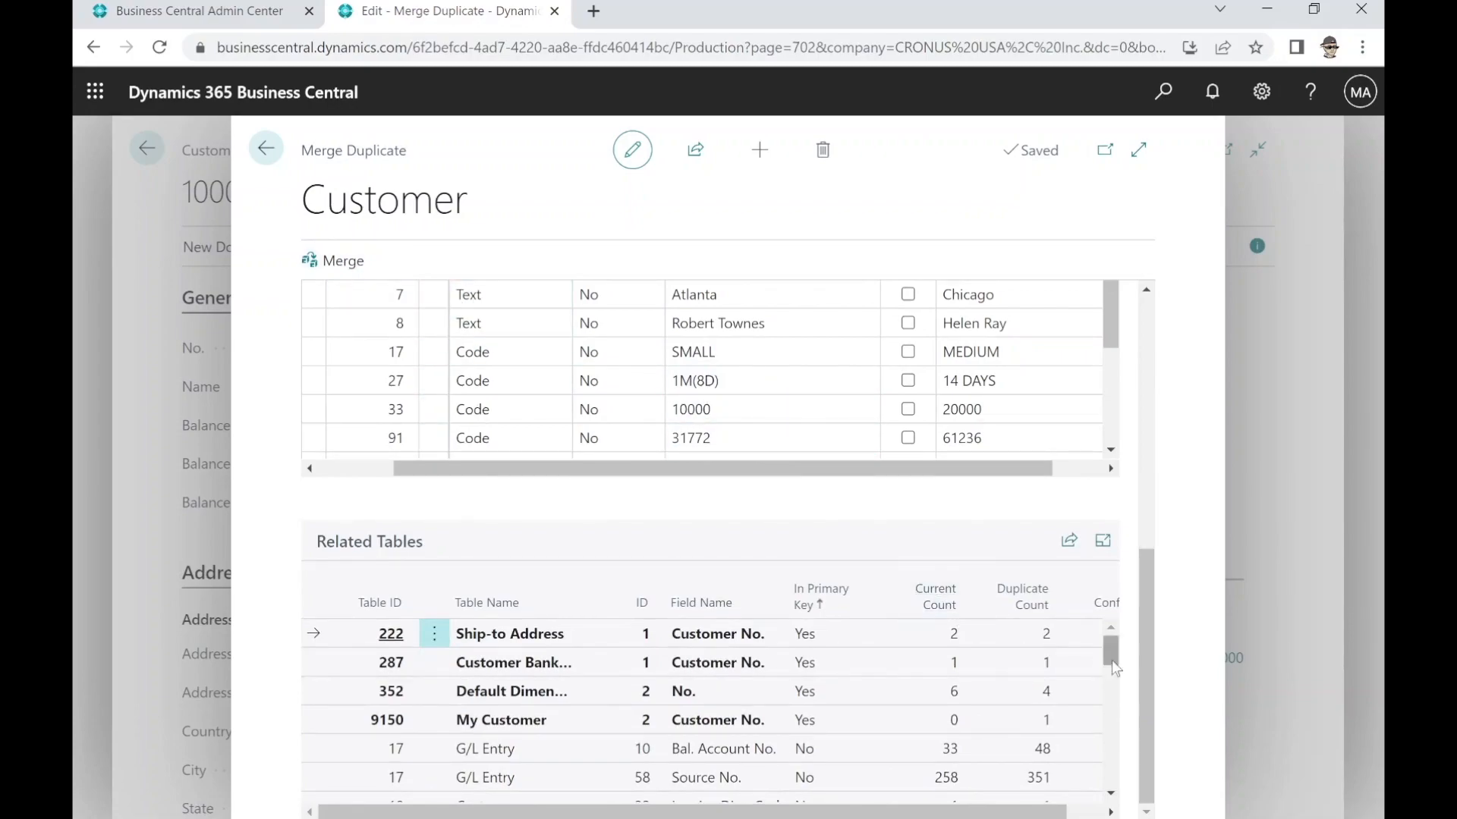
Open the merge conflicts and remove the duplicate Default Dimension record for AREA under table ID 18
drag(1142, 653, 1141, 466)
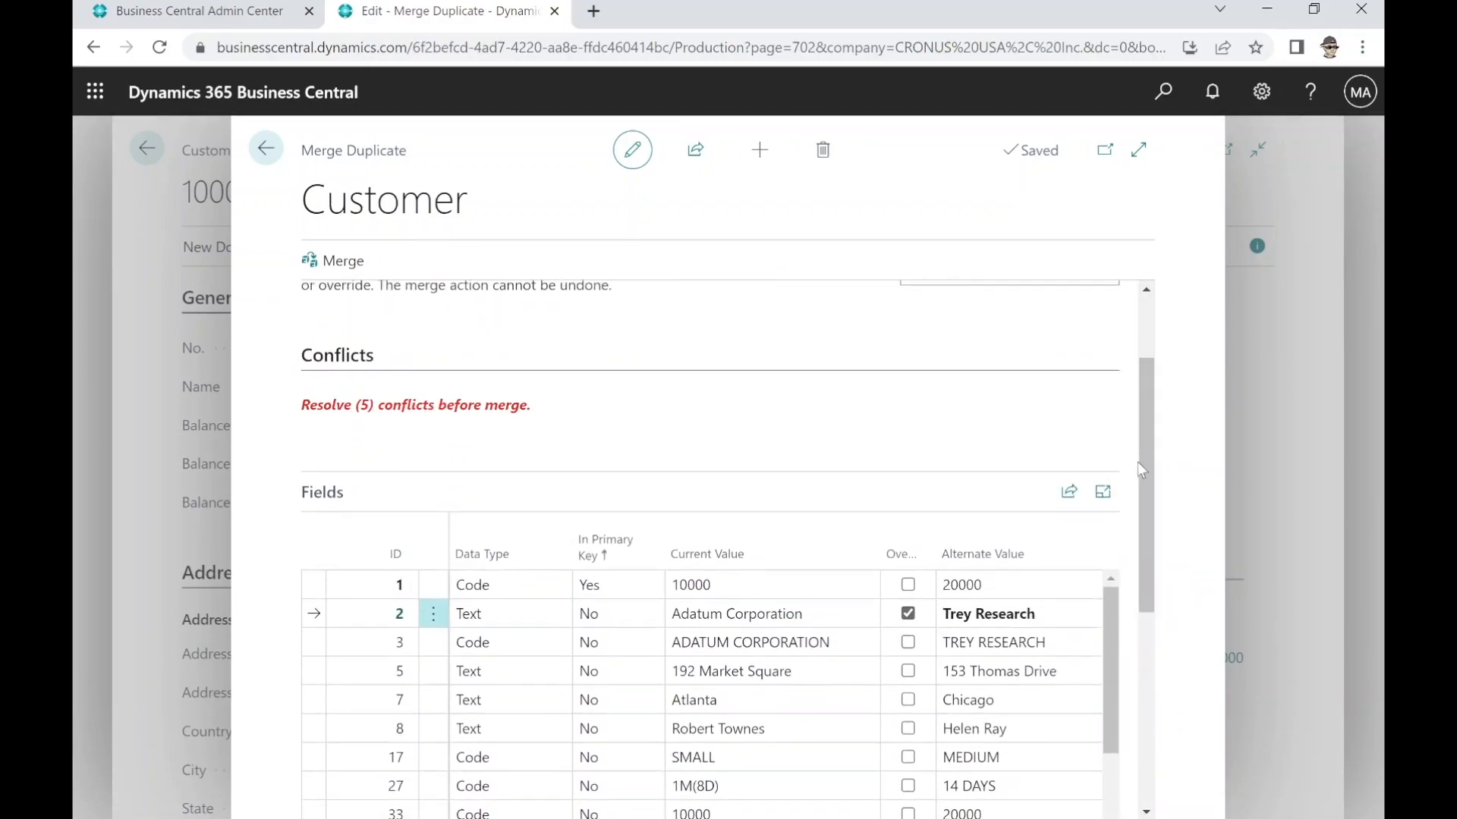
click(449, 403)
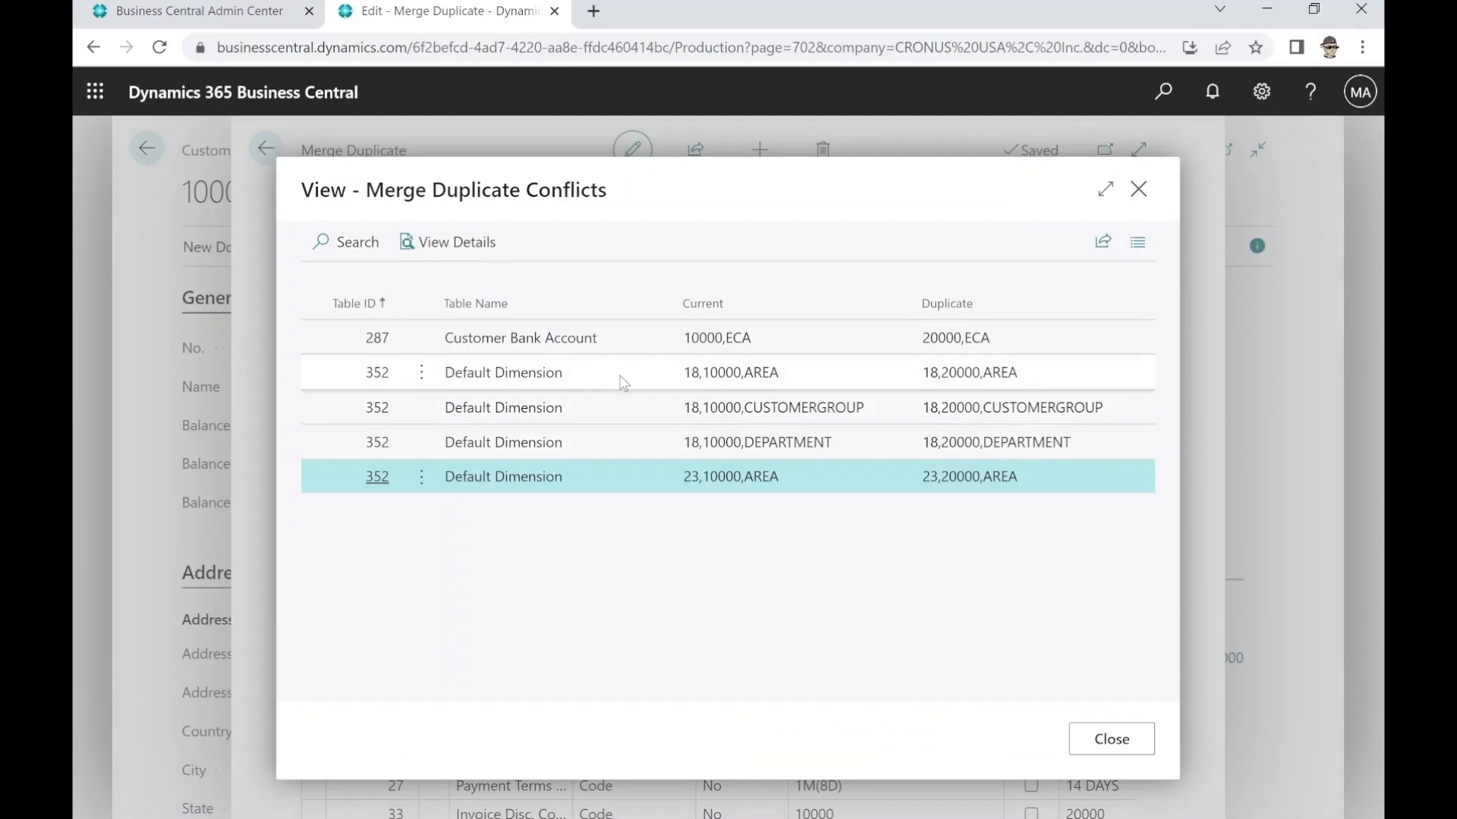
click(622, 377)
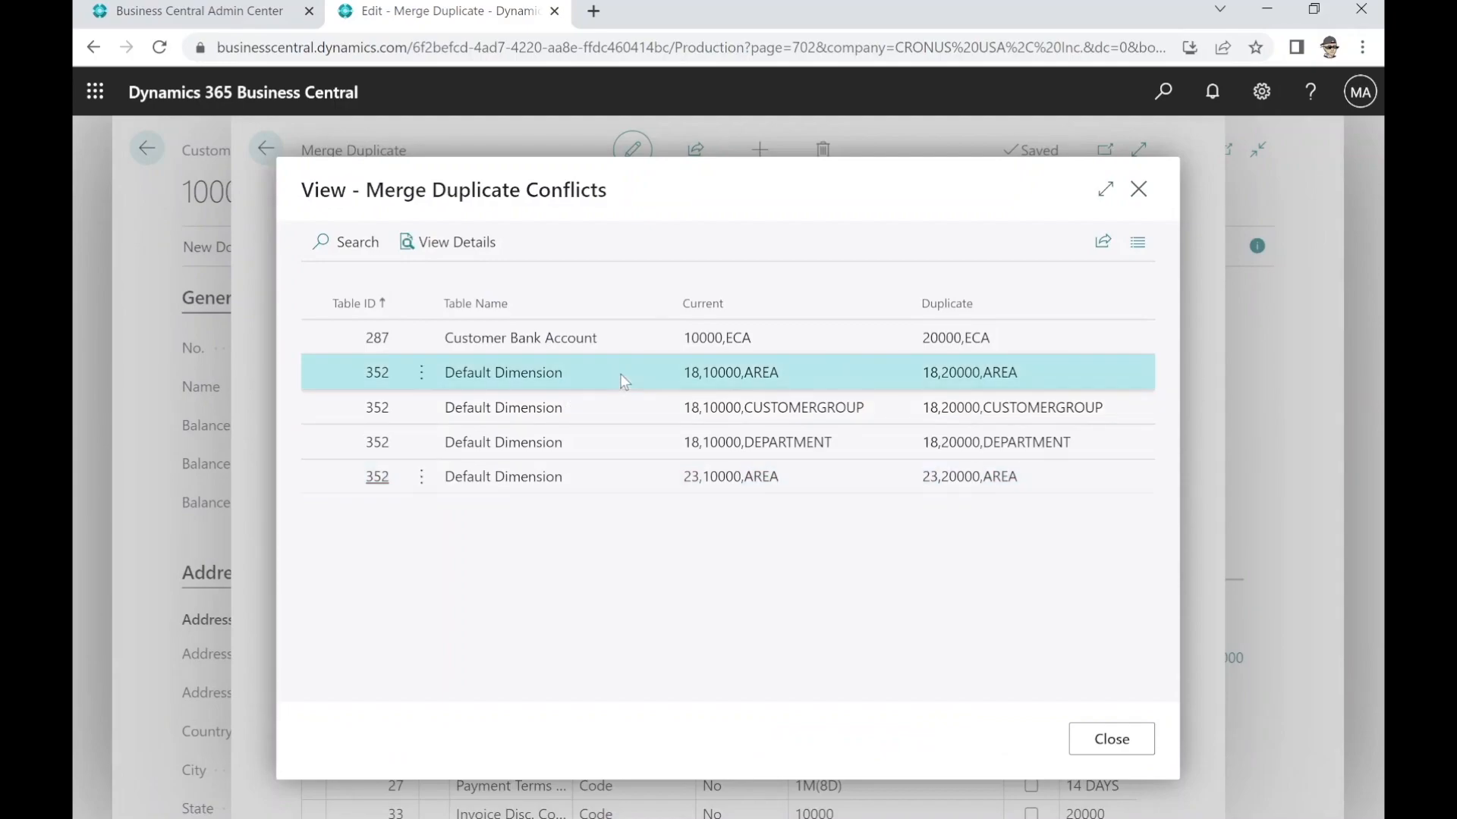
click(458, 240)
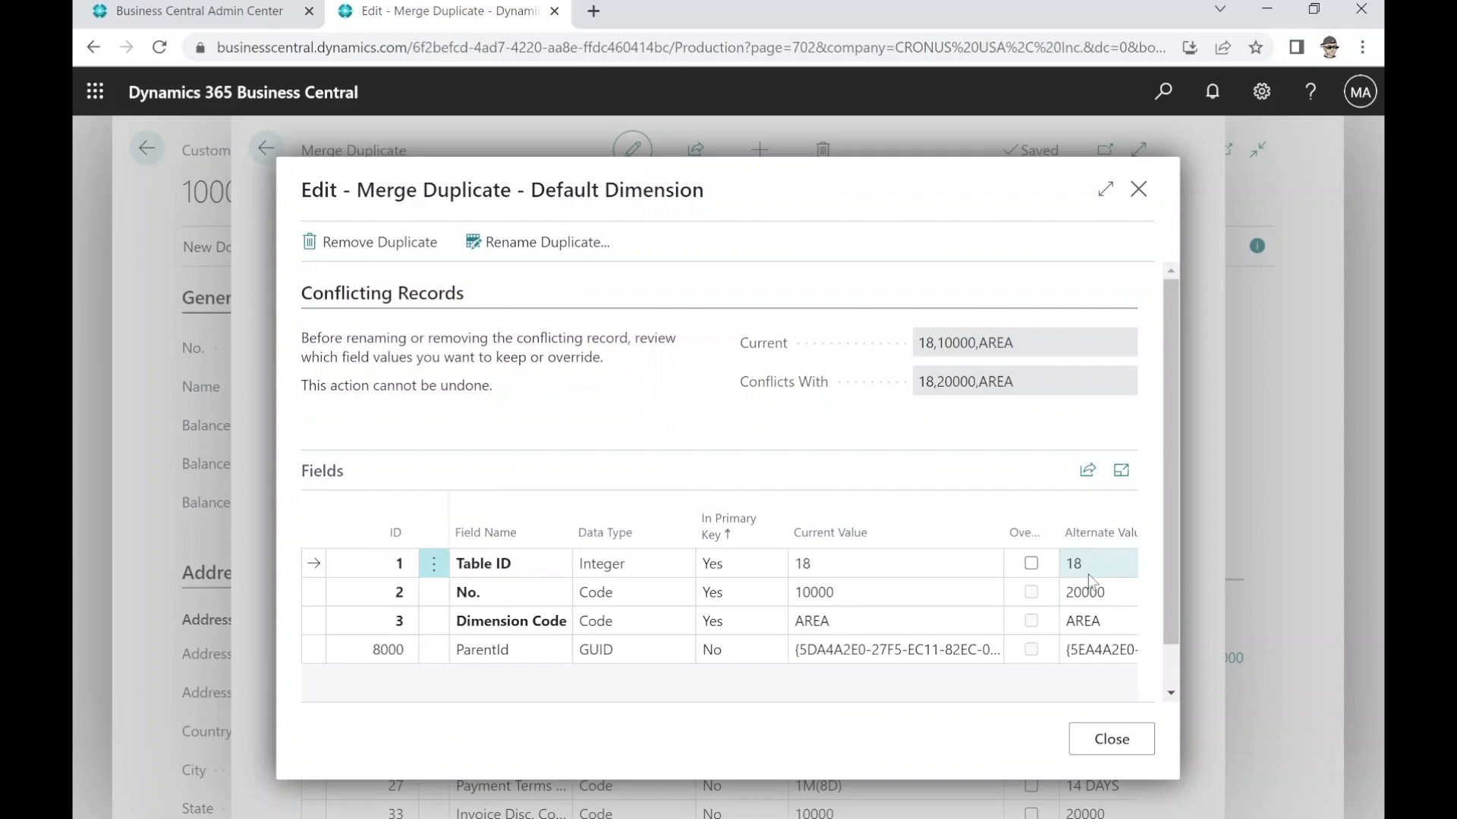
click(396, 243)
click(813, 515)
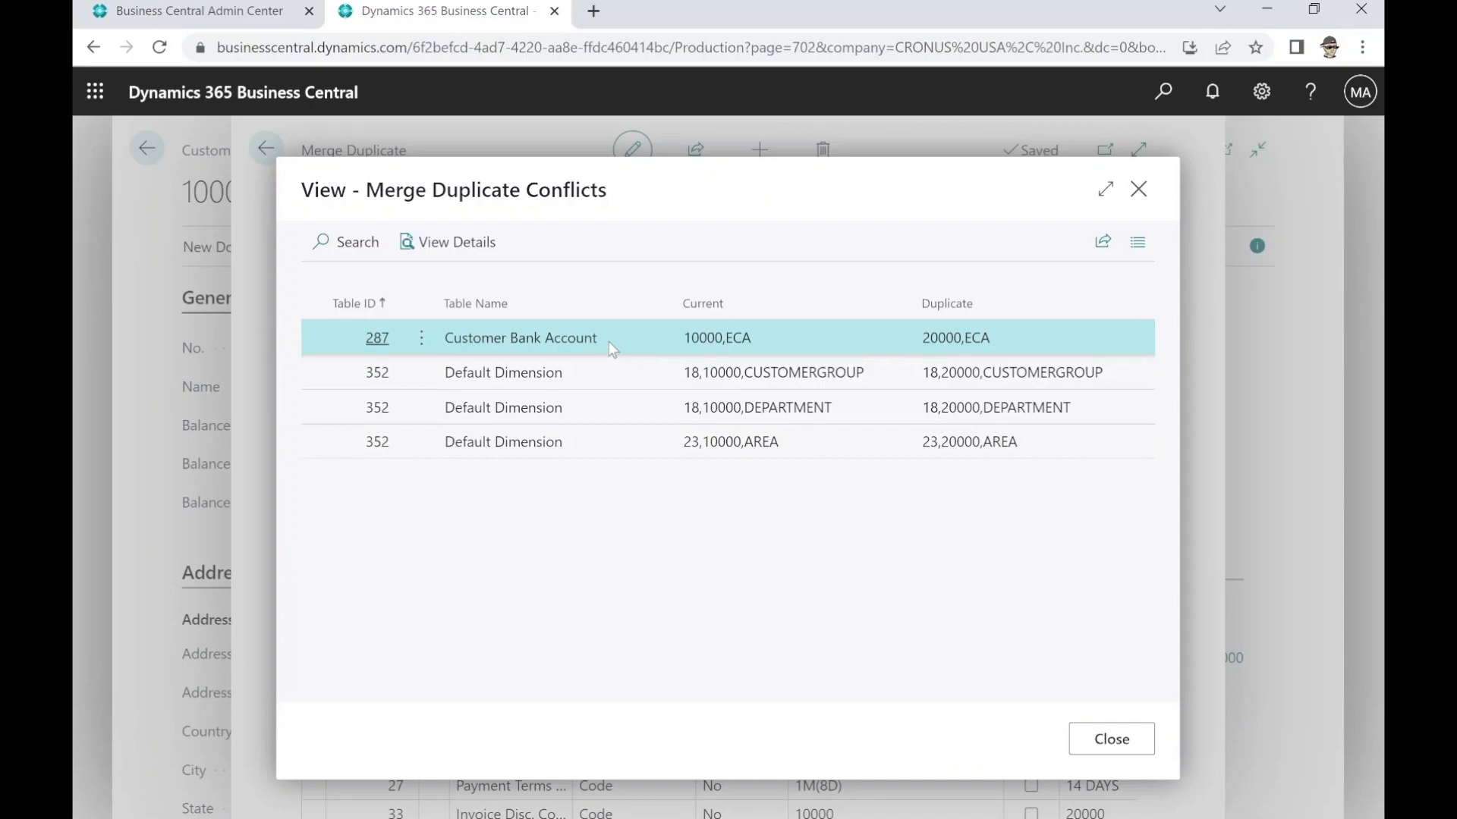
Try to override the bank account number with the duplicate's value in the Customer Bank Account conflict
click(474, 247)
drag(1167, 583, 1163, 629)
click(1079, 570)
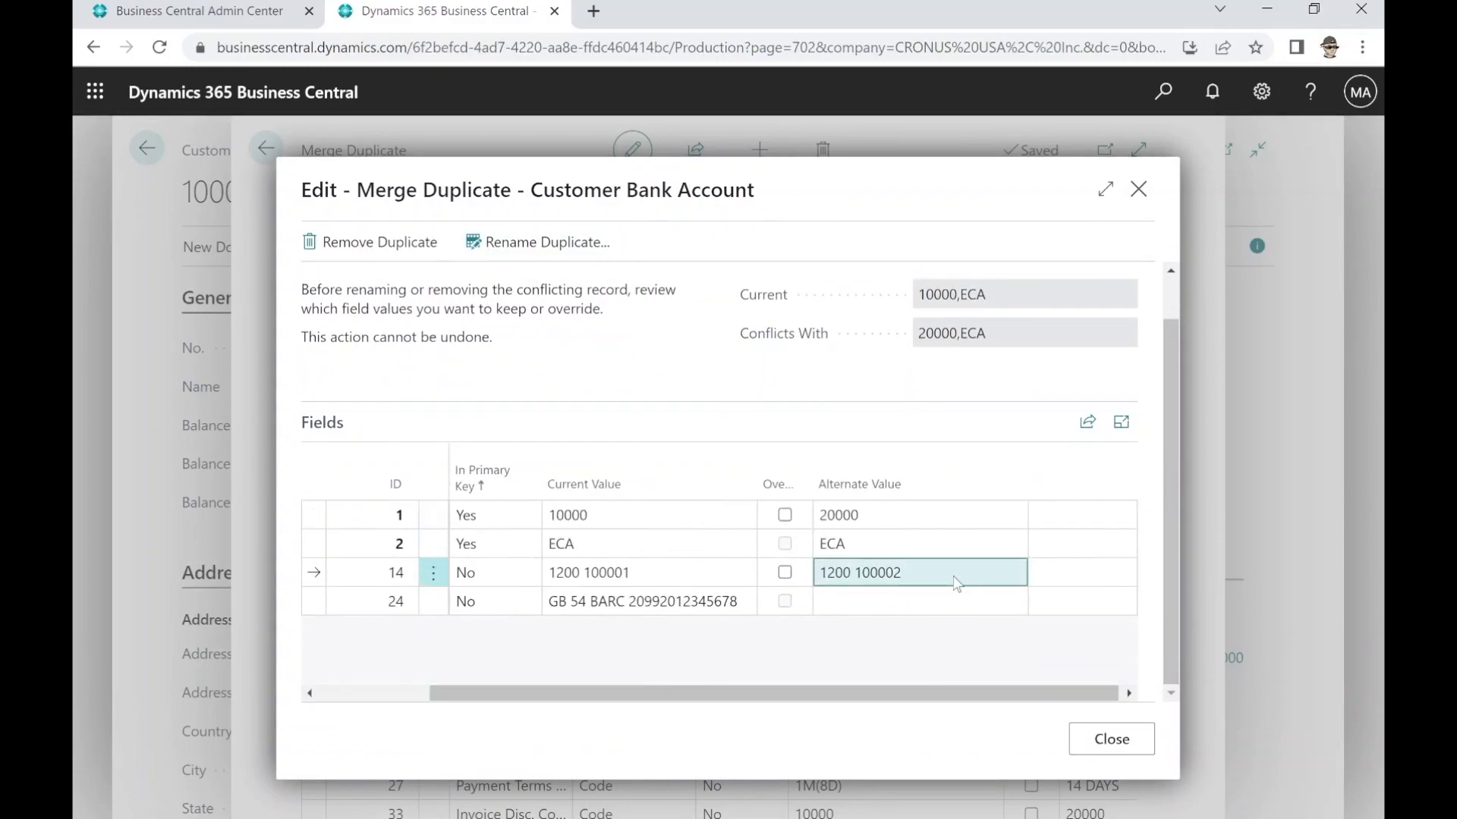
click(784, 573)
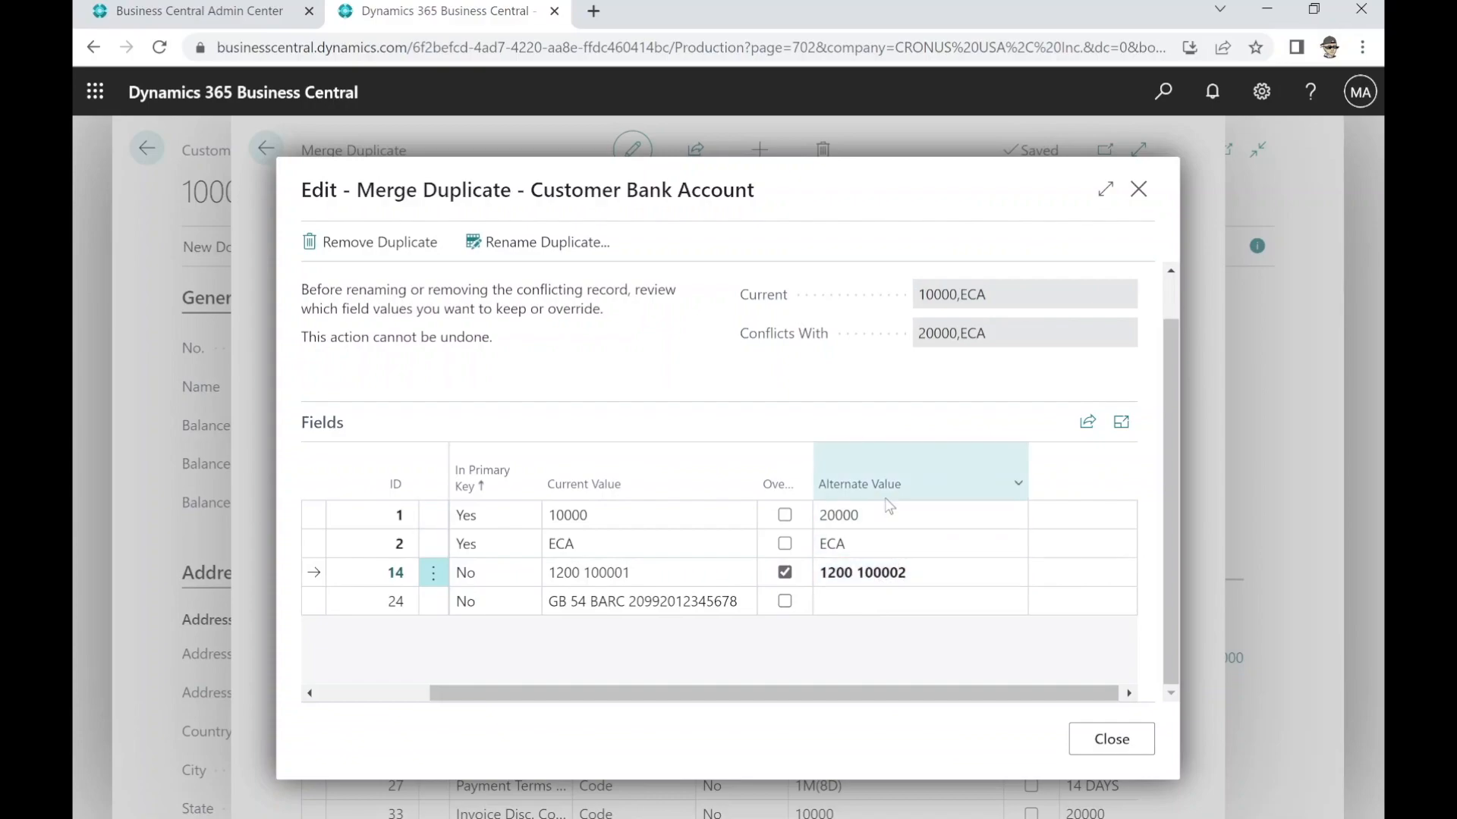
click(1085, 739)
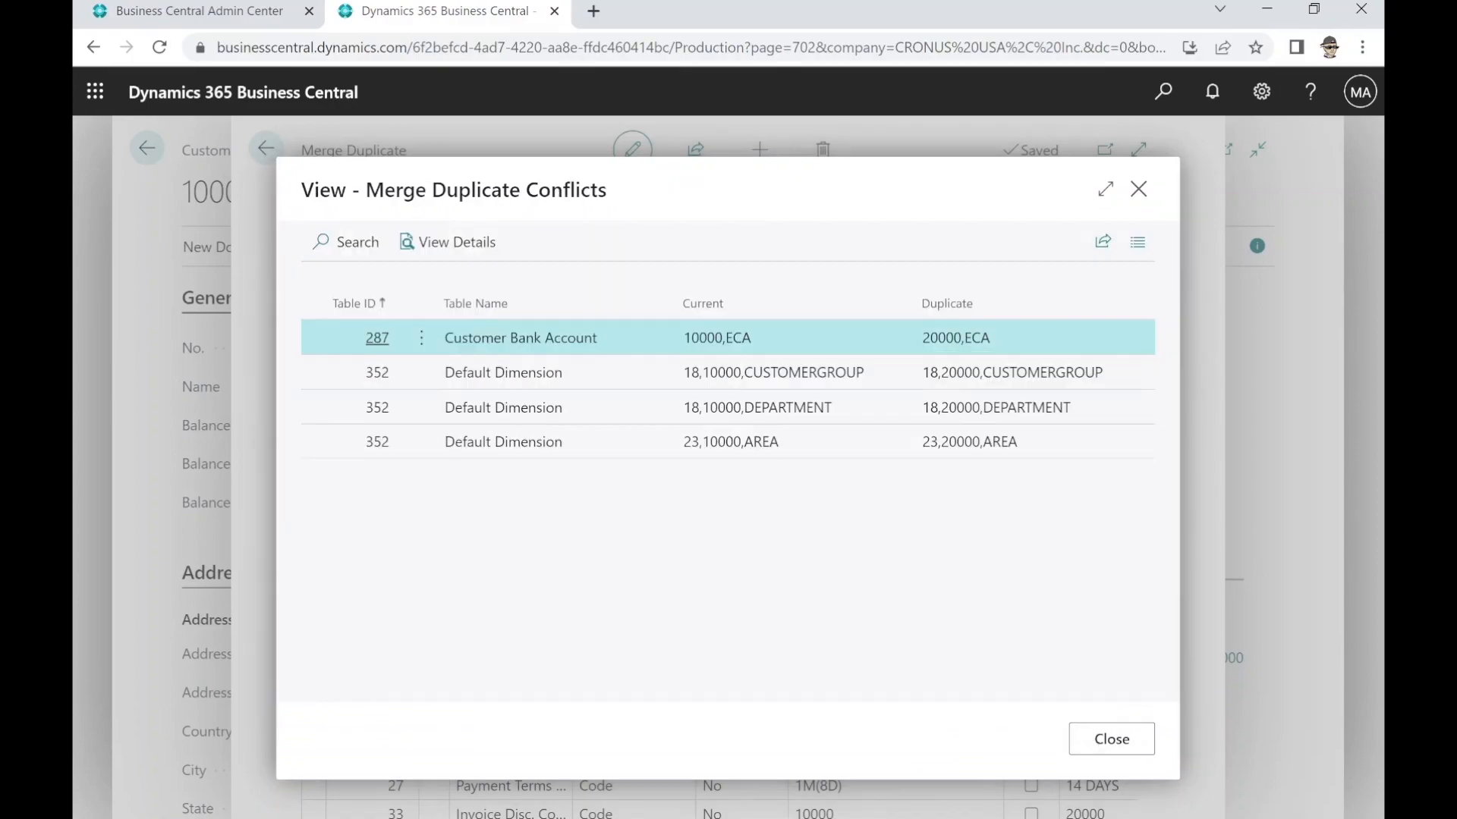
Resolve the Customer Bank Account conflict by renaming the duplicate record's code to ECA2
click(493, 244)
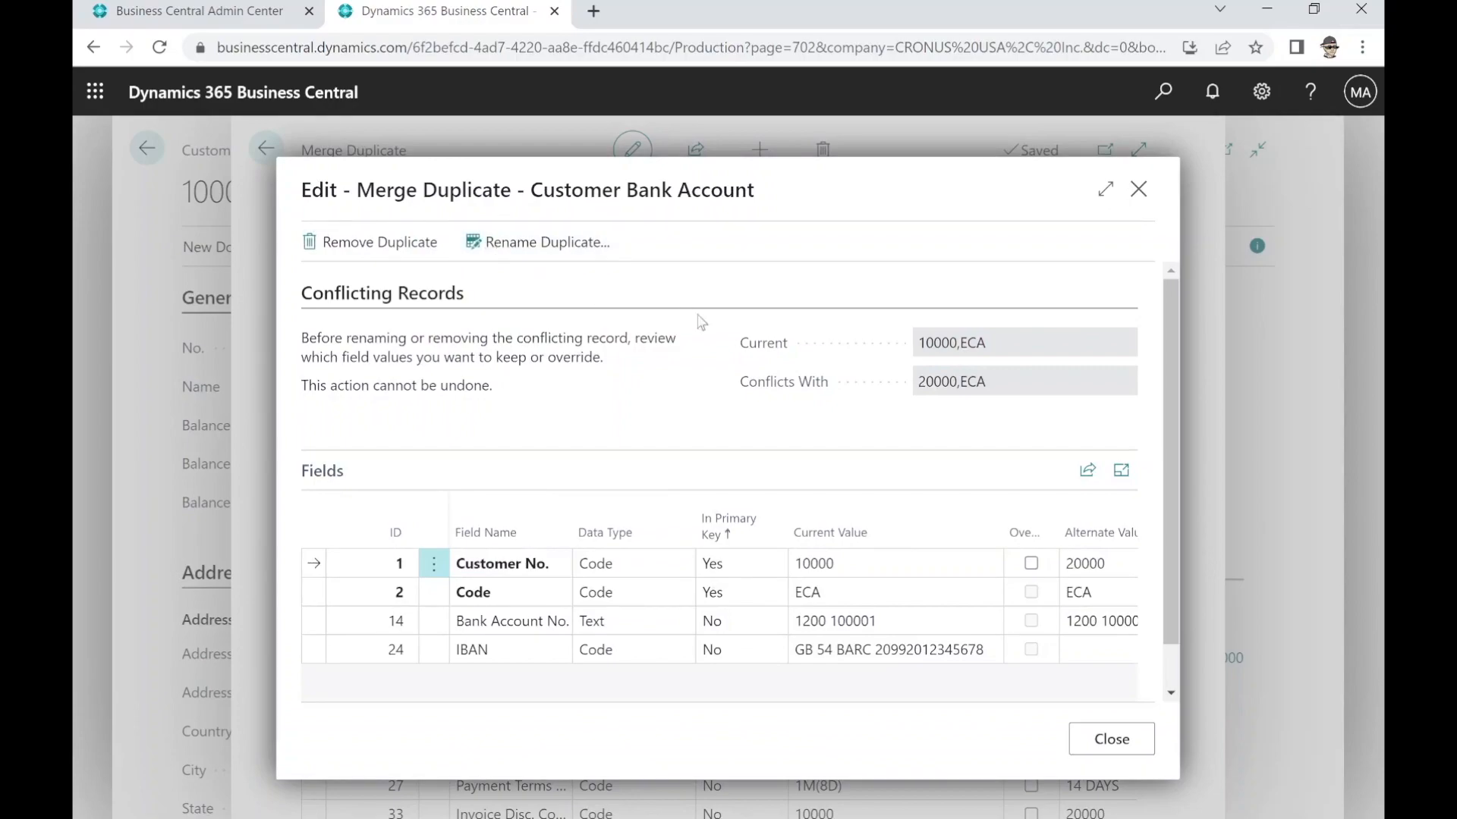
mouse_move(858, 514)
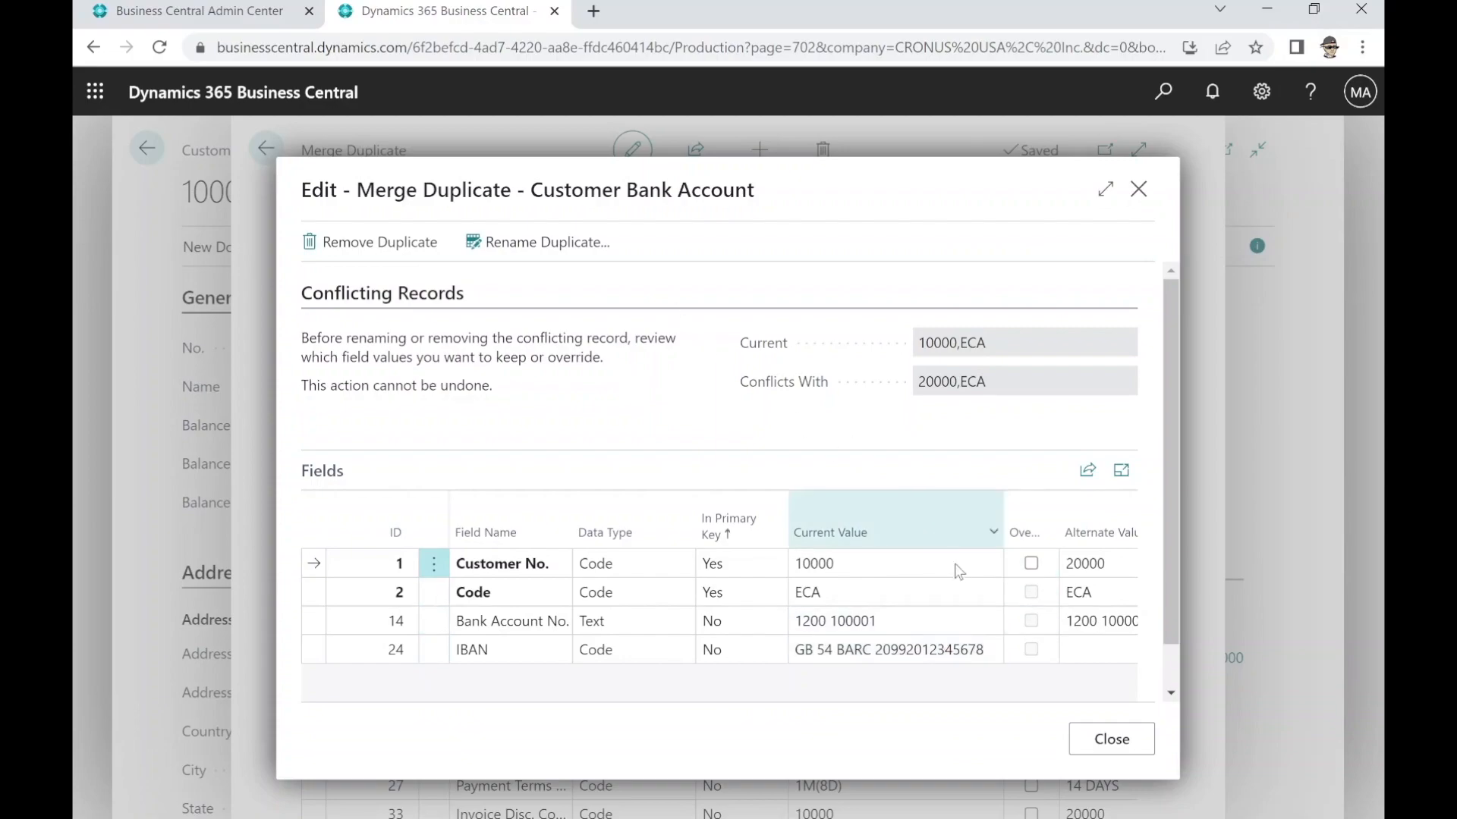
click(1091, 600)
click(926, 593)
text(2)
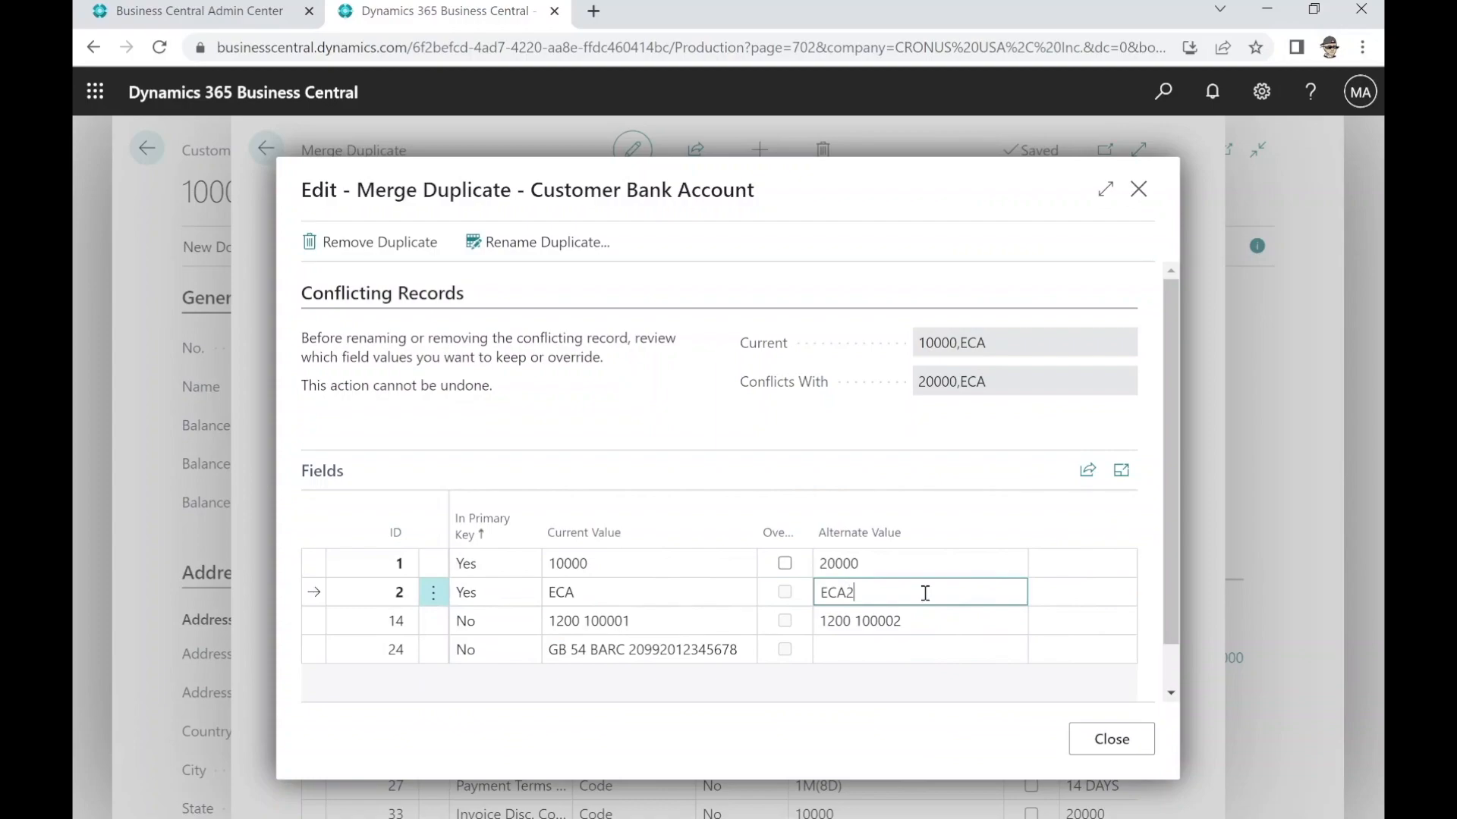
key(Tab)
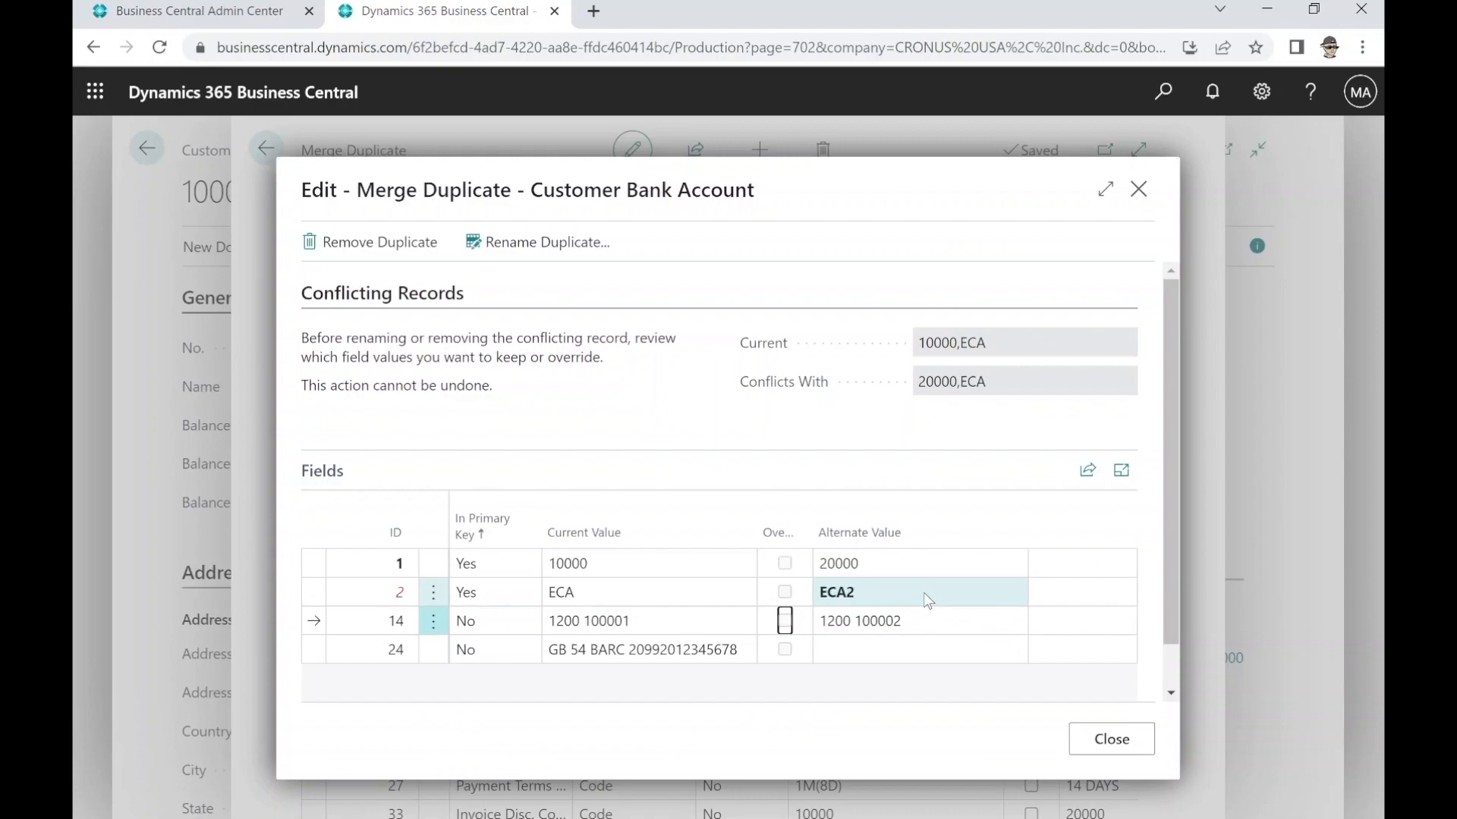
click(519, 244)
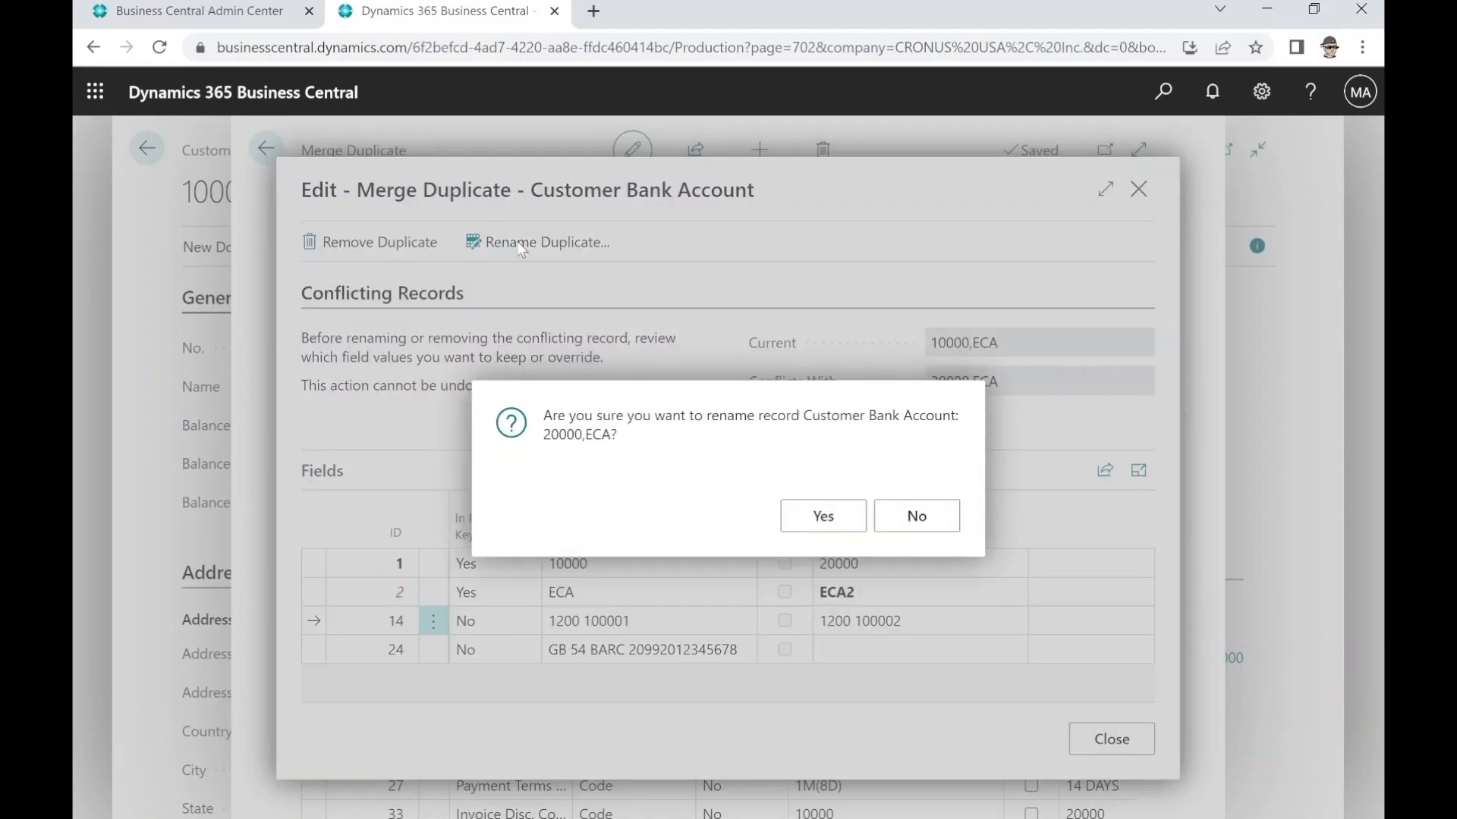
click(812, 521)
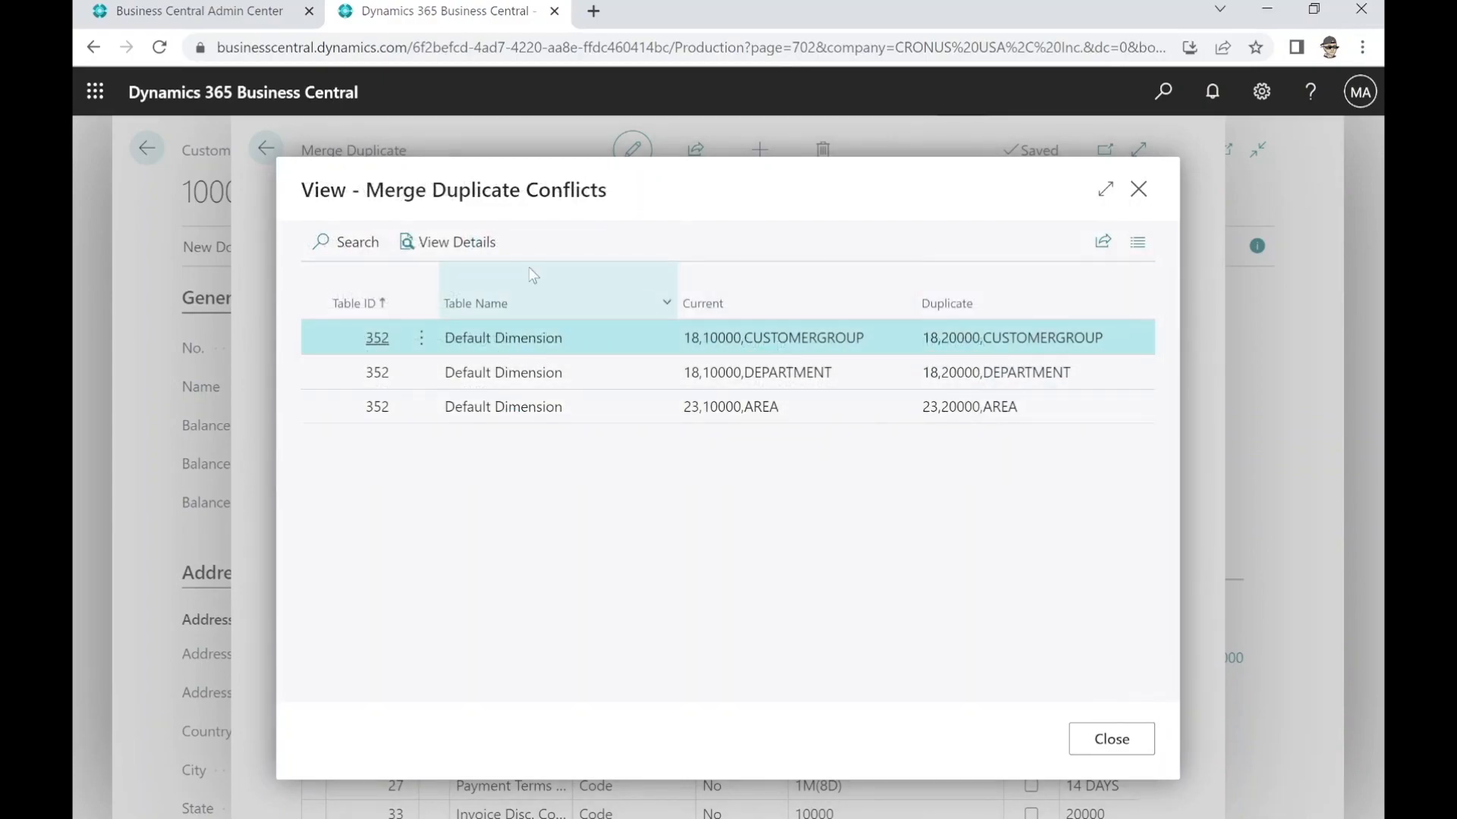
Remove the duplicate Default Dimension record for CUSTOMERGROUP
click(466, 248)
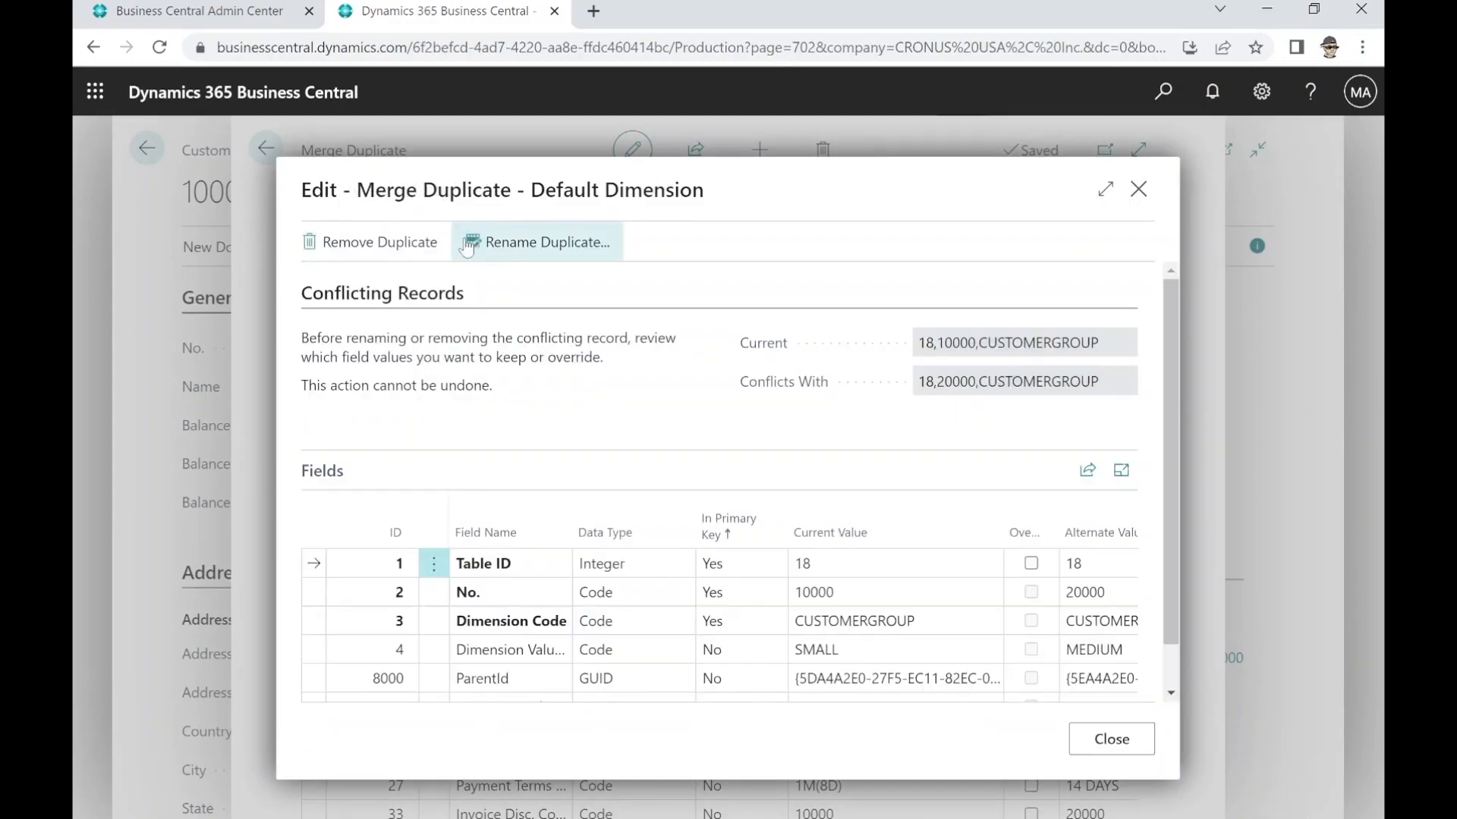
click(402, 261)
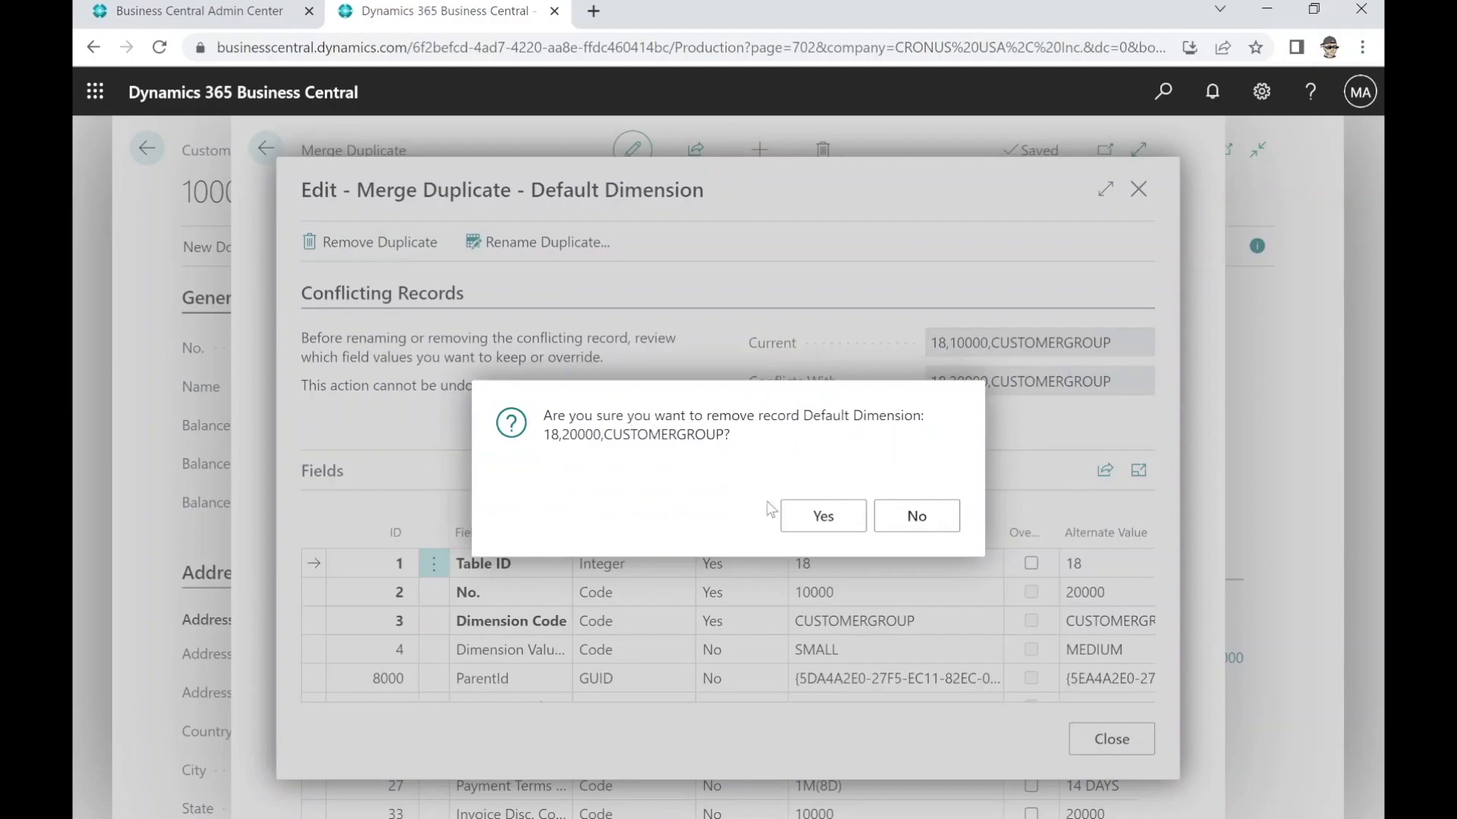
click(822, 516)
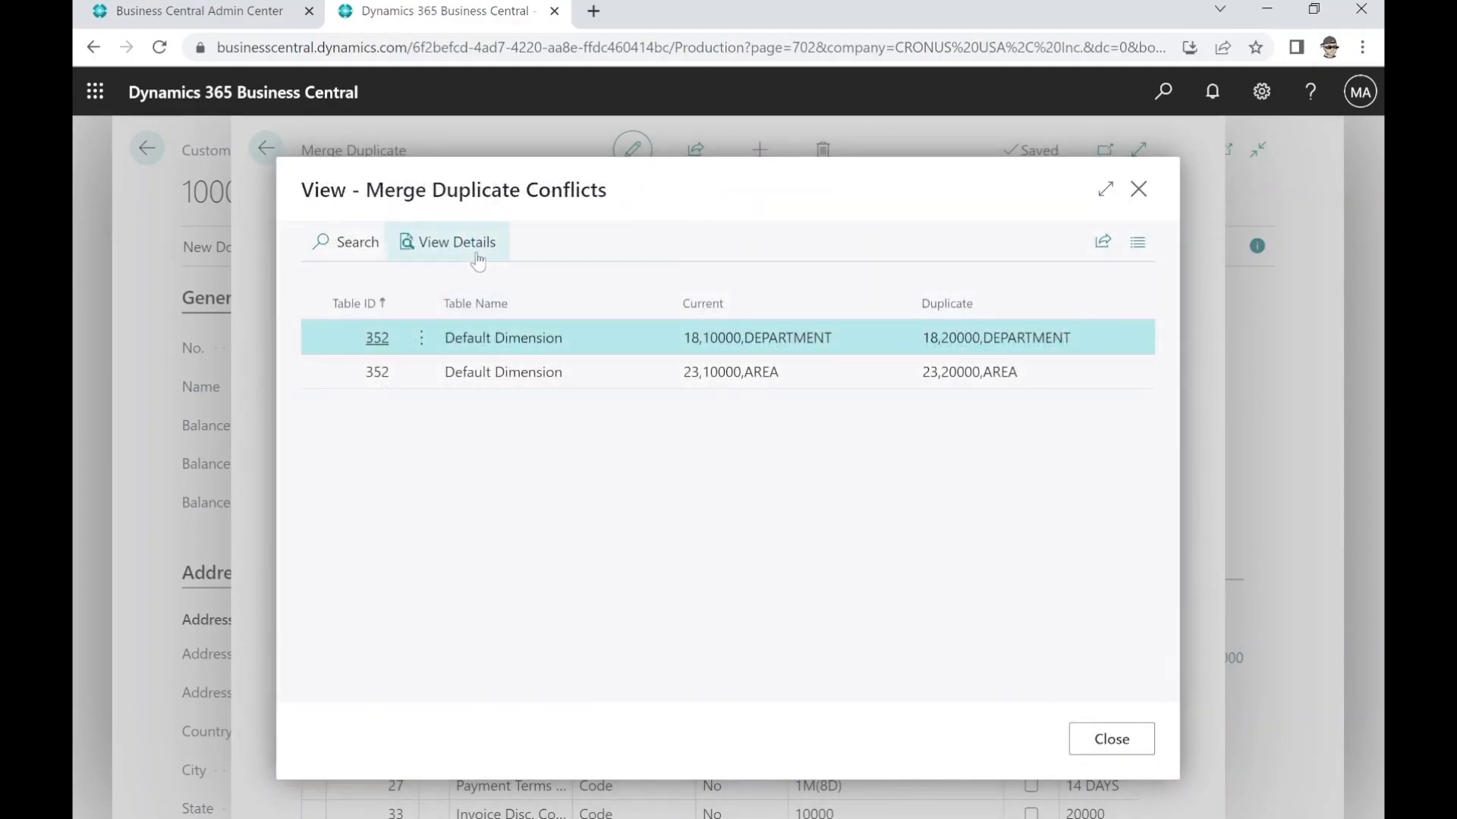
Remove the remaining duplicate Default Dimension records for DEPARTMENT and AREA and close the conflicts list
click(449, 255)
click(398, 258)
click(824, 517)
click(1077, 741)
Check the merge page for leftover conflicts and merge the Trey Research record into Adatum Corporation, confirming the merge
drag(1152, 422, 1142, 354)
drag(1141, 355, 1135, 567)
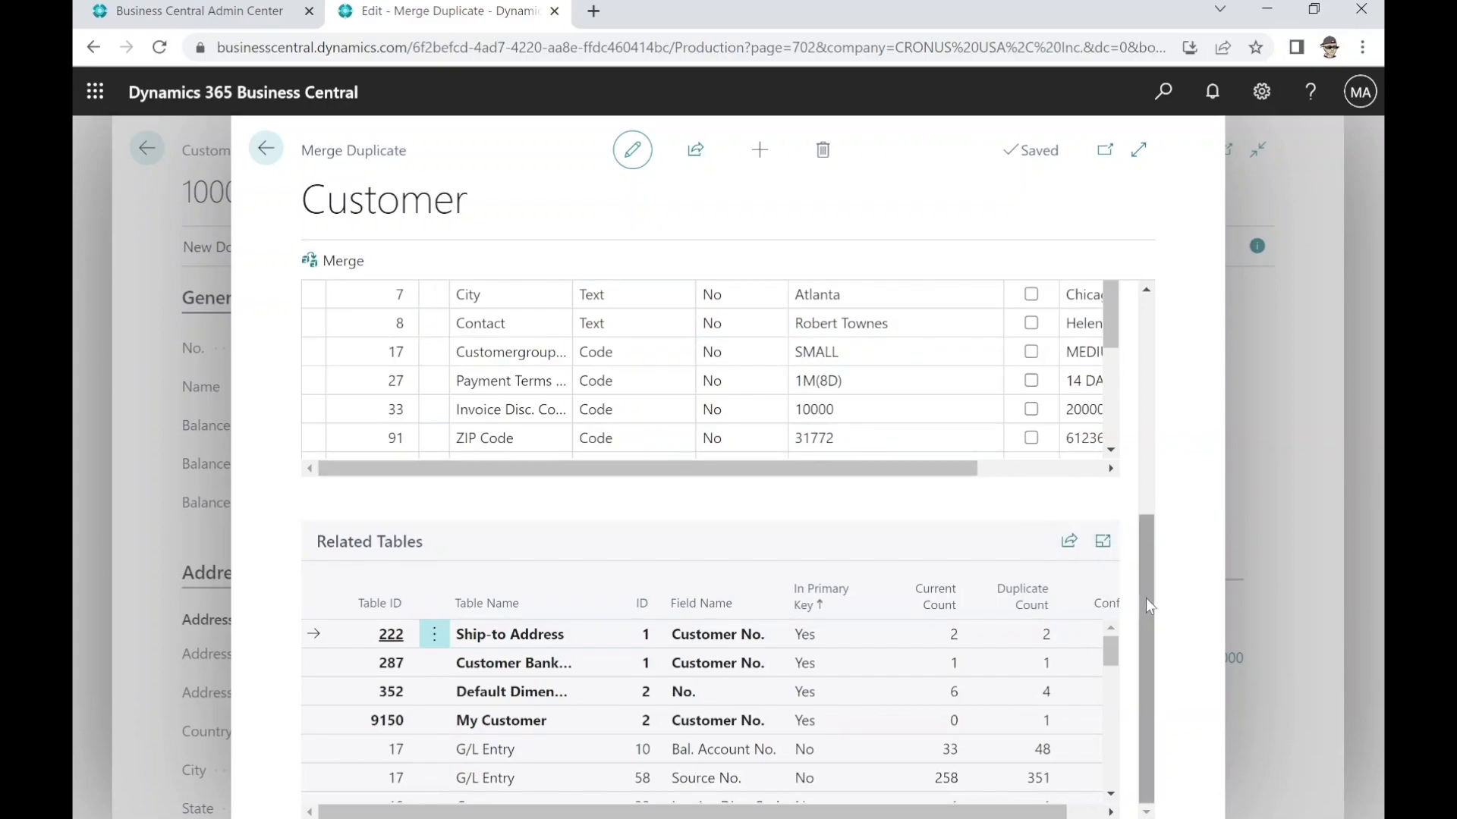
drag(1145, 598, 1150, 332)
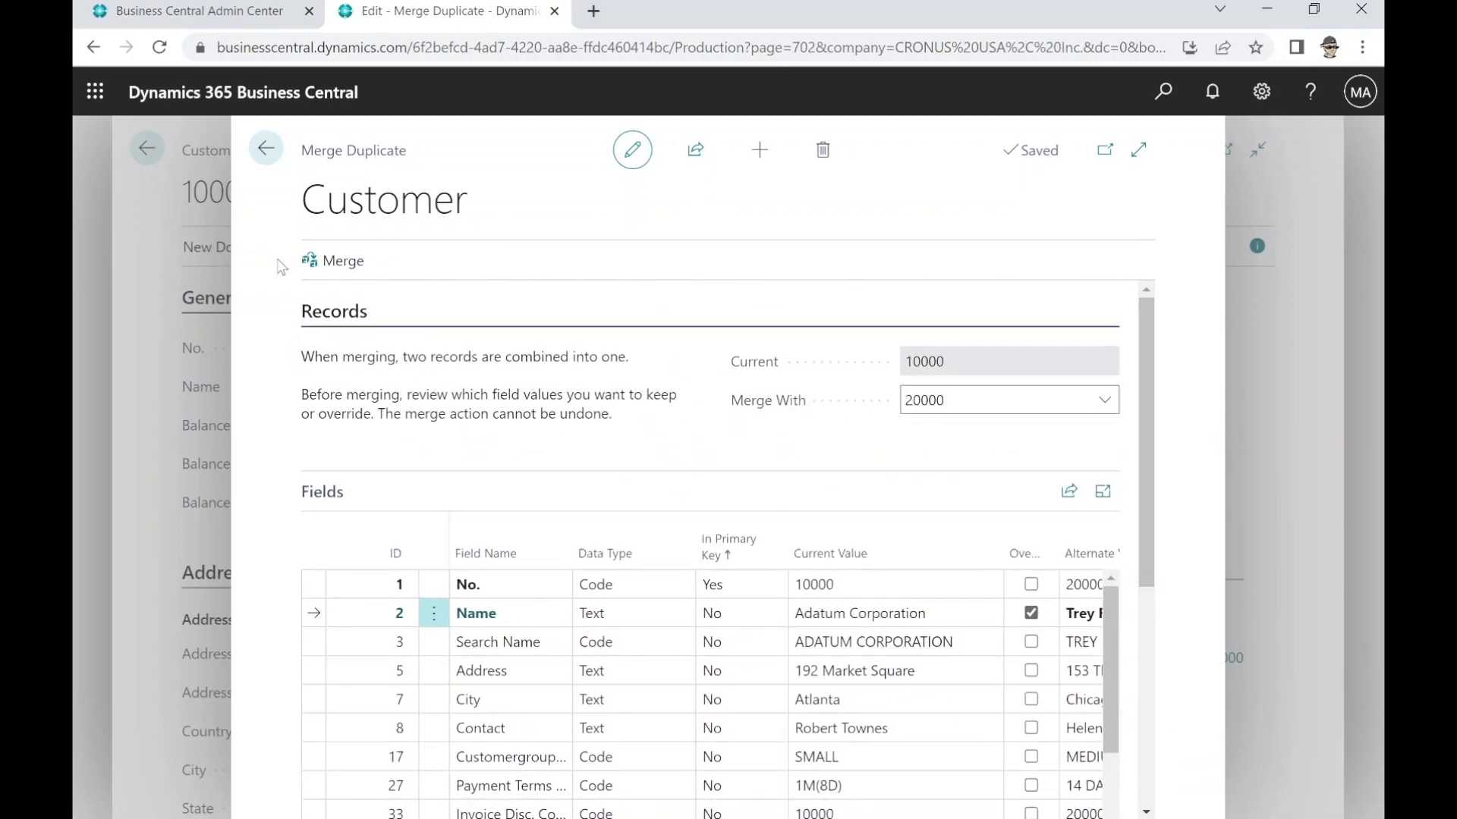
click(329, 265)
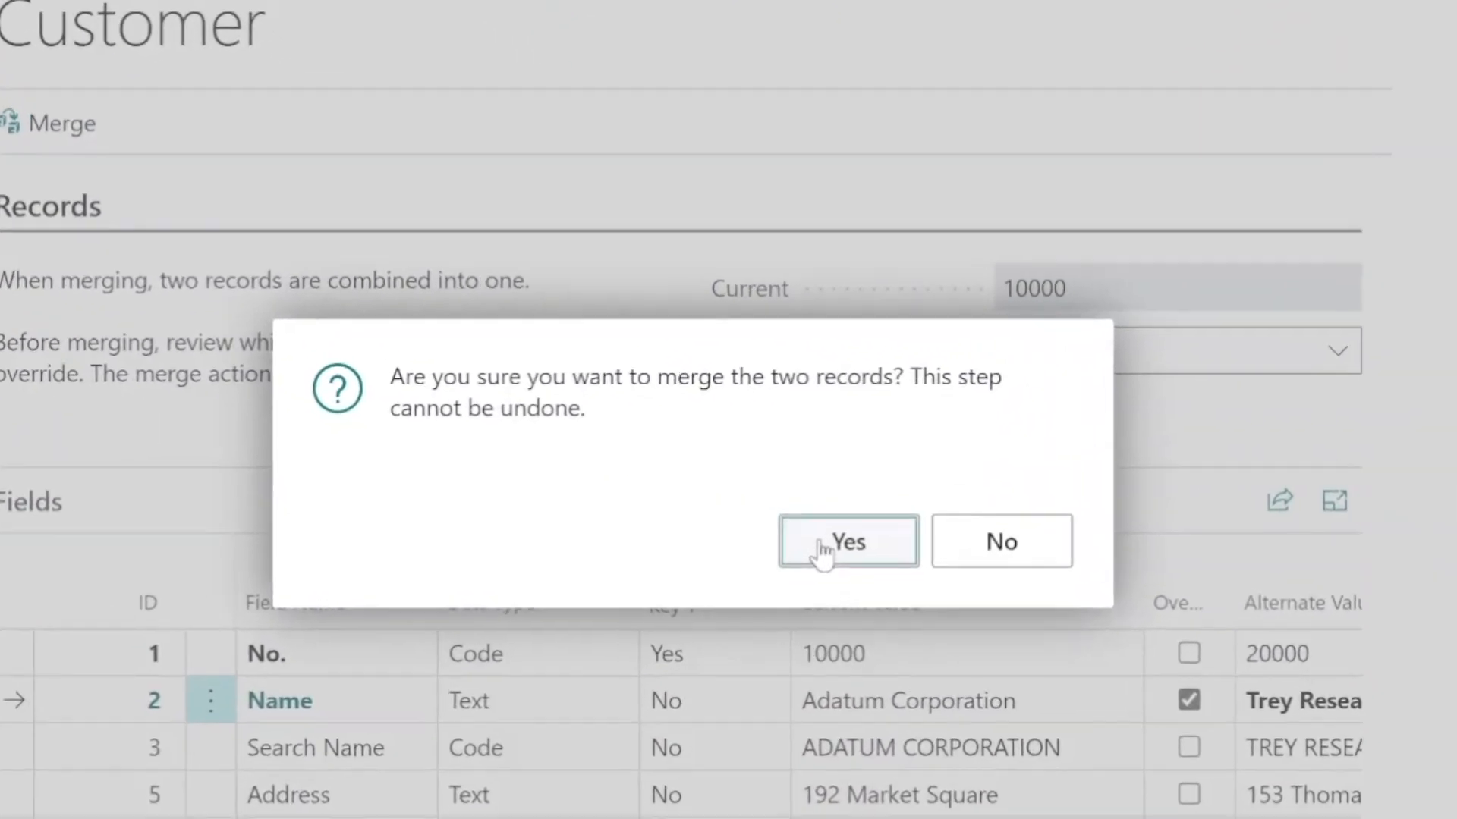
click(821, 550)
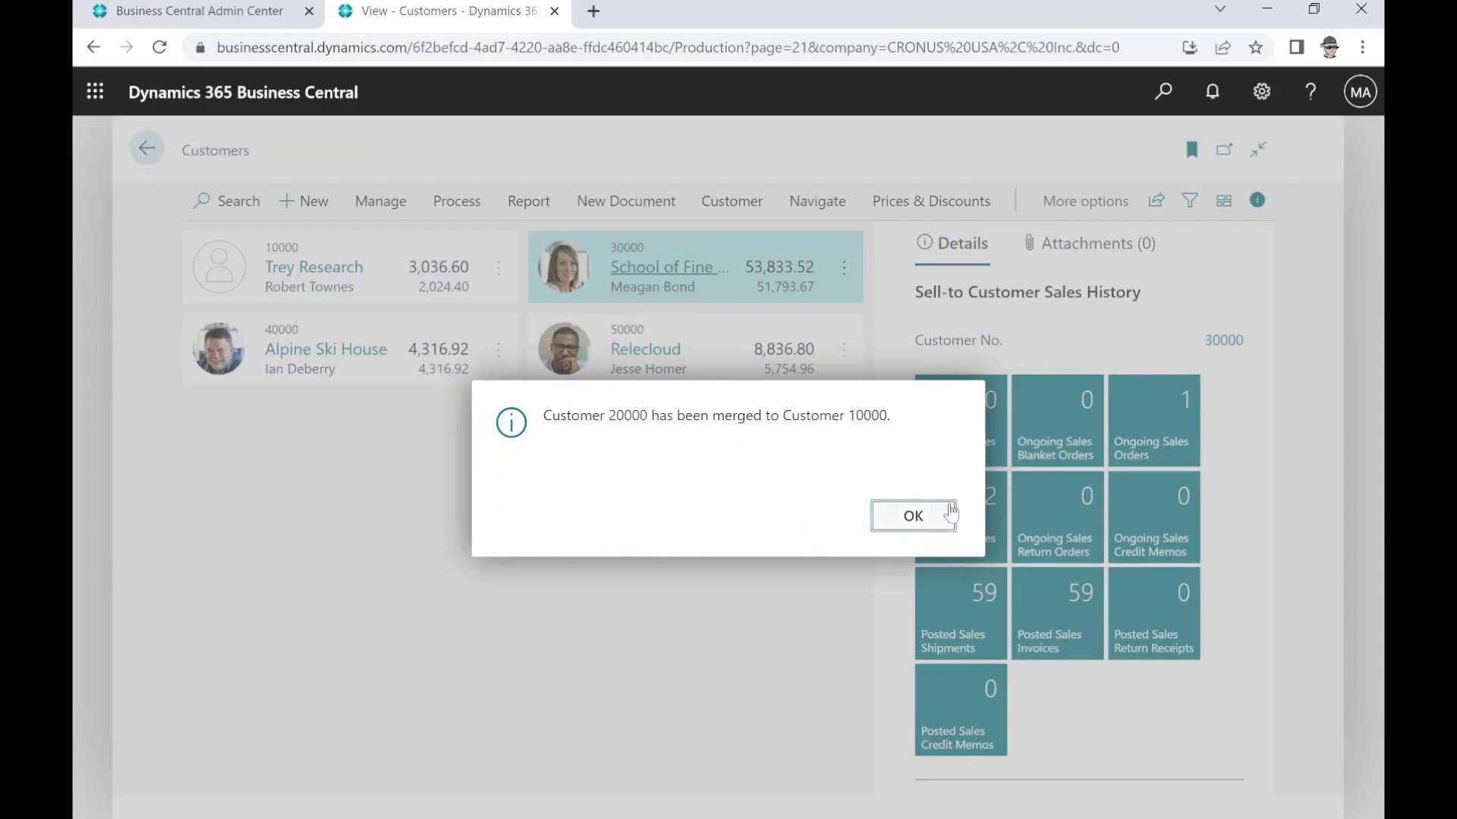
Dismiss the merge message, review the merged customer card for Trey Research, and return to the home page
click(912, 516)
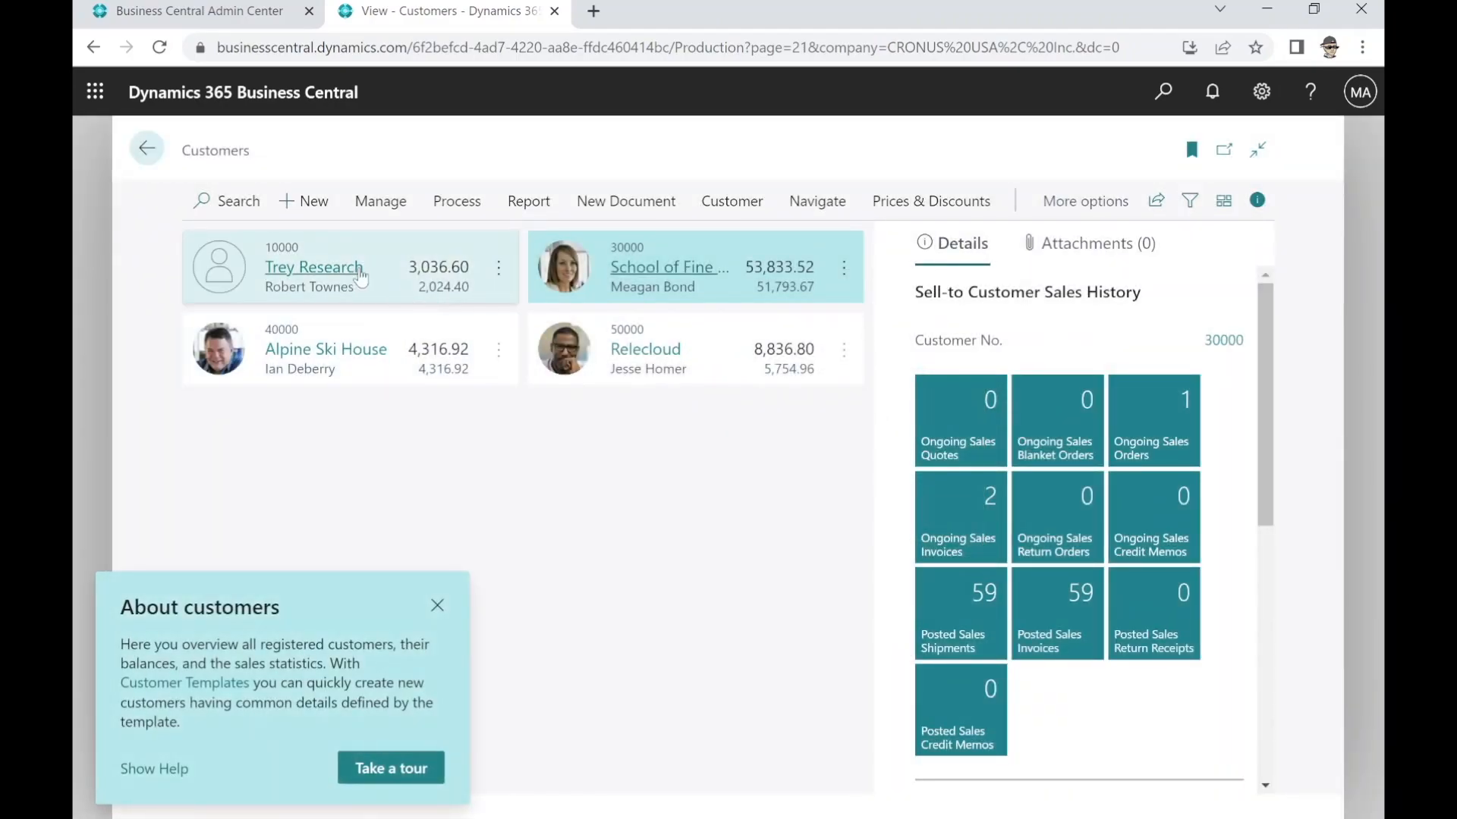
click(345, 270)
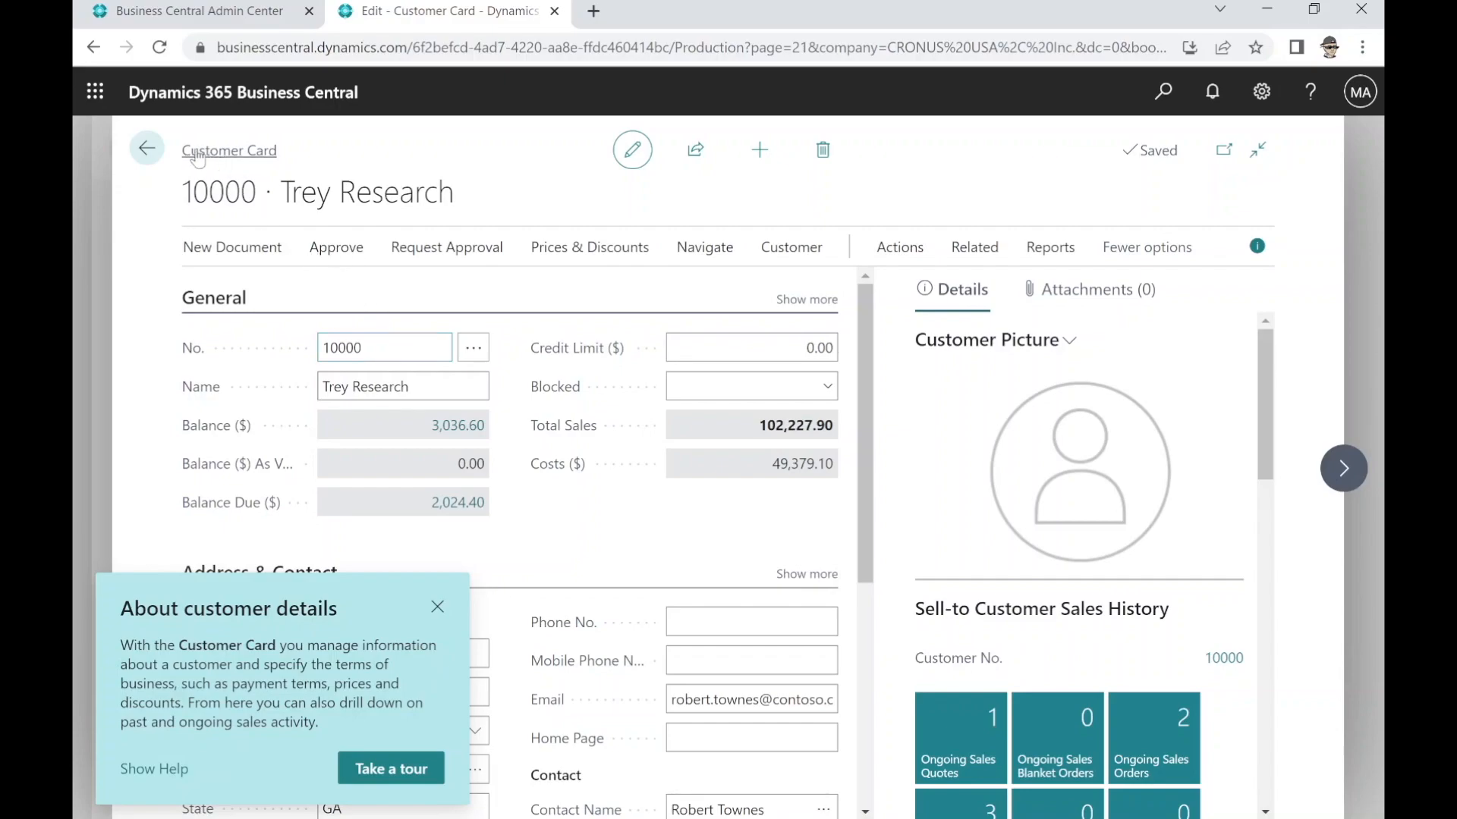
click(155, 150)
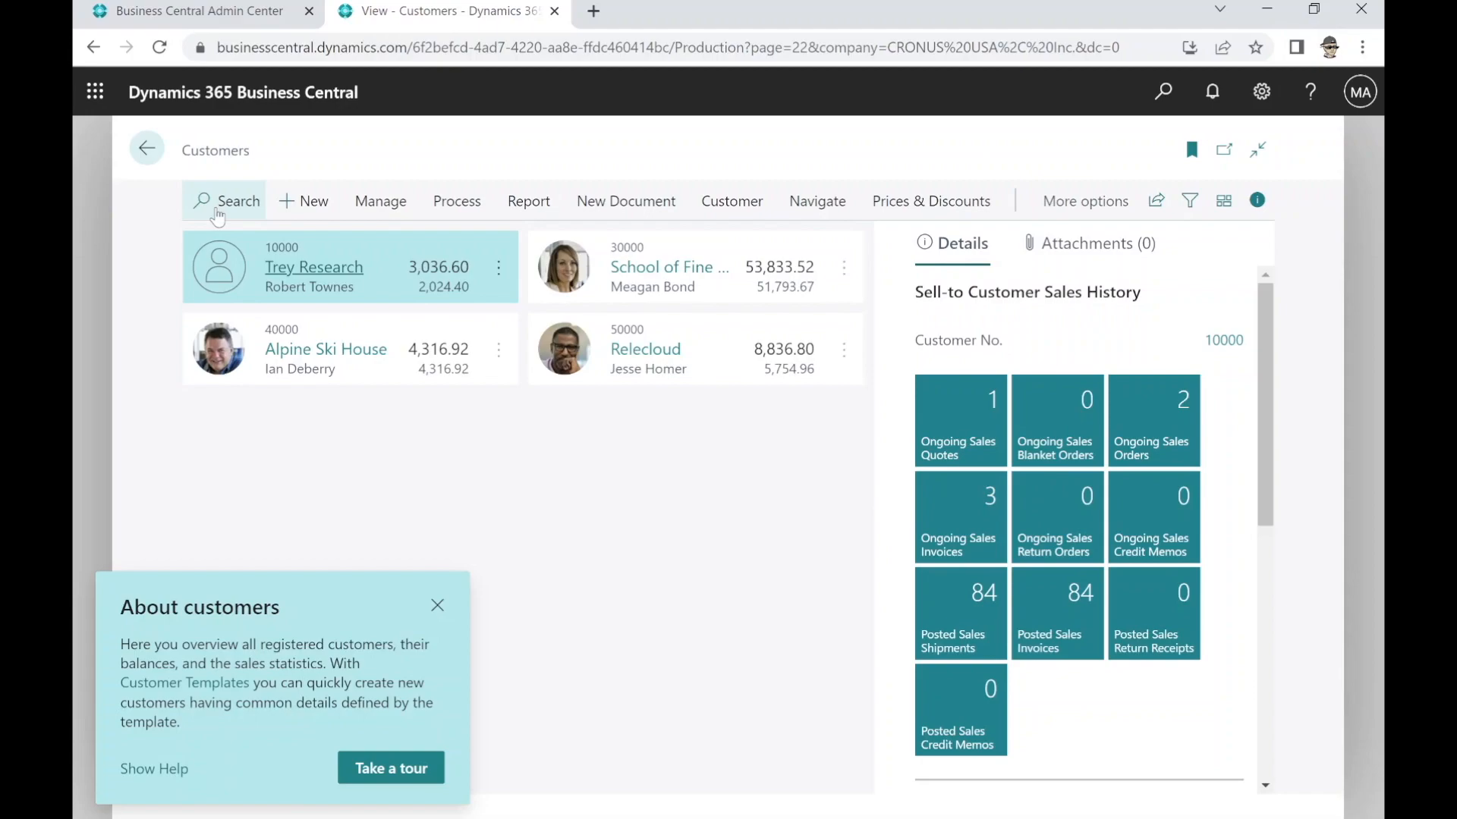
click(160, 154)
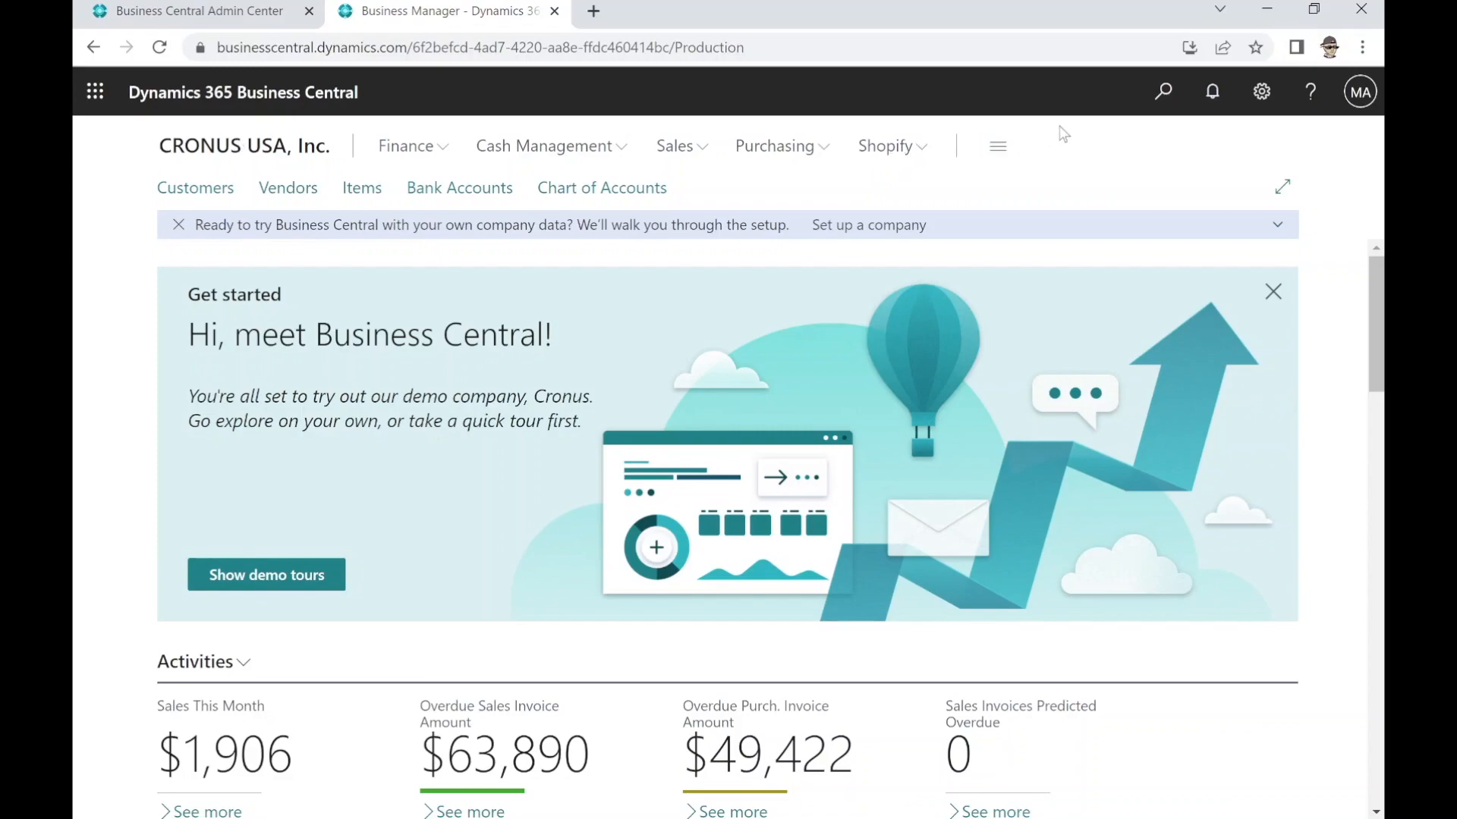
Search for "customer template" and open the Customer Templates list
click(1164, 95)
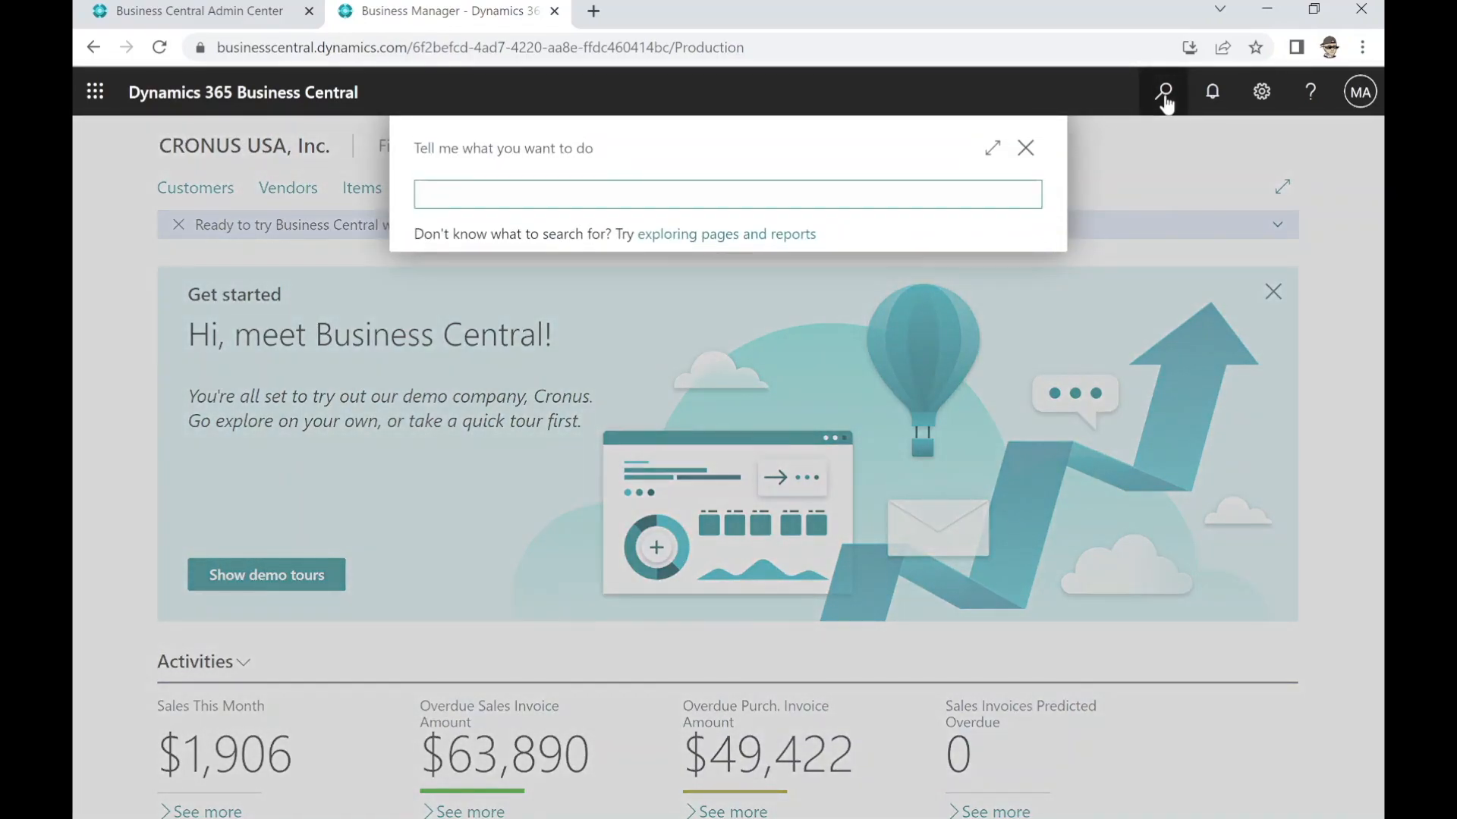
text(customer)
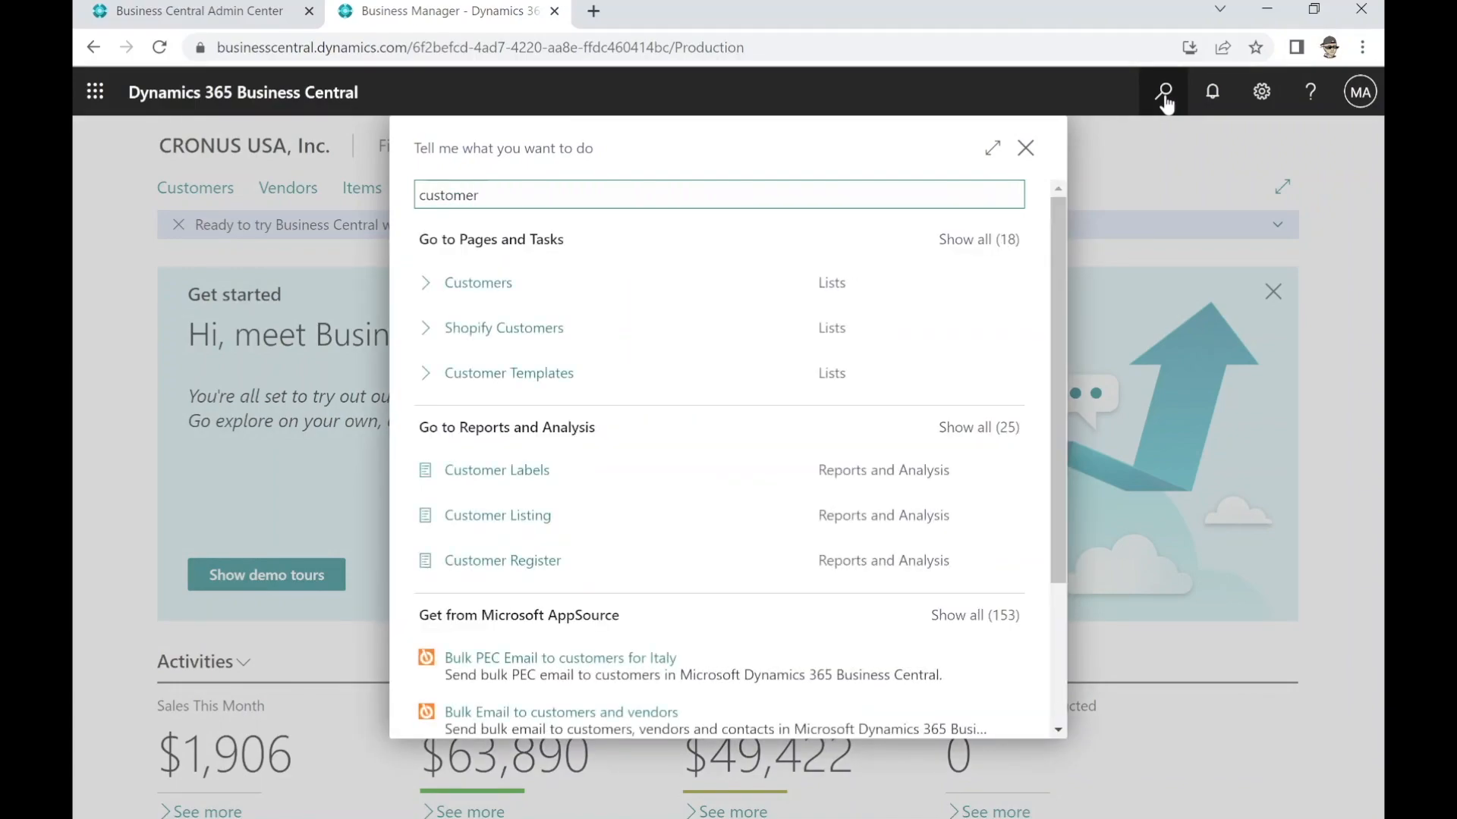
text( template)
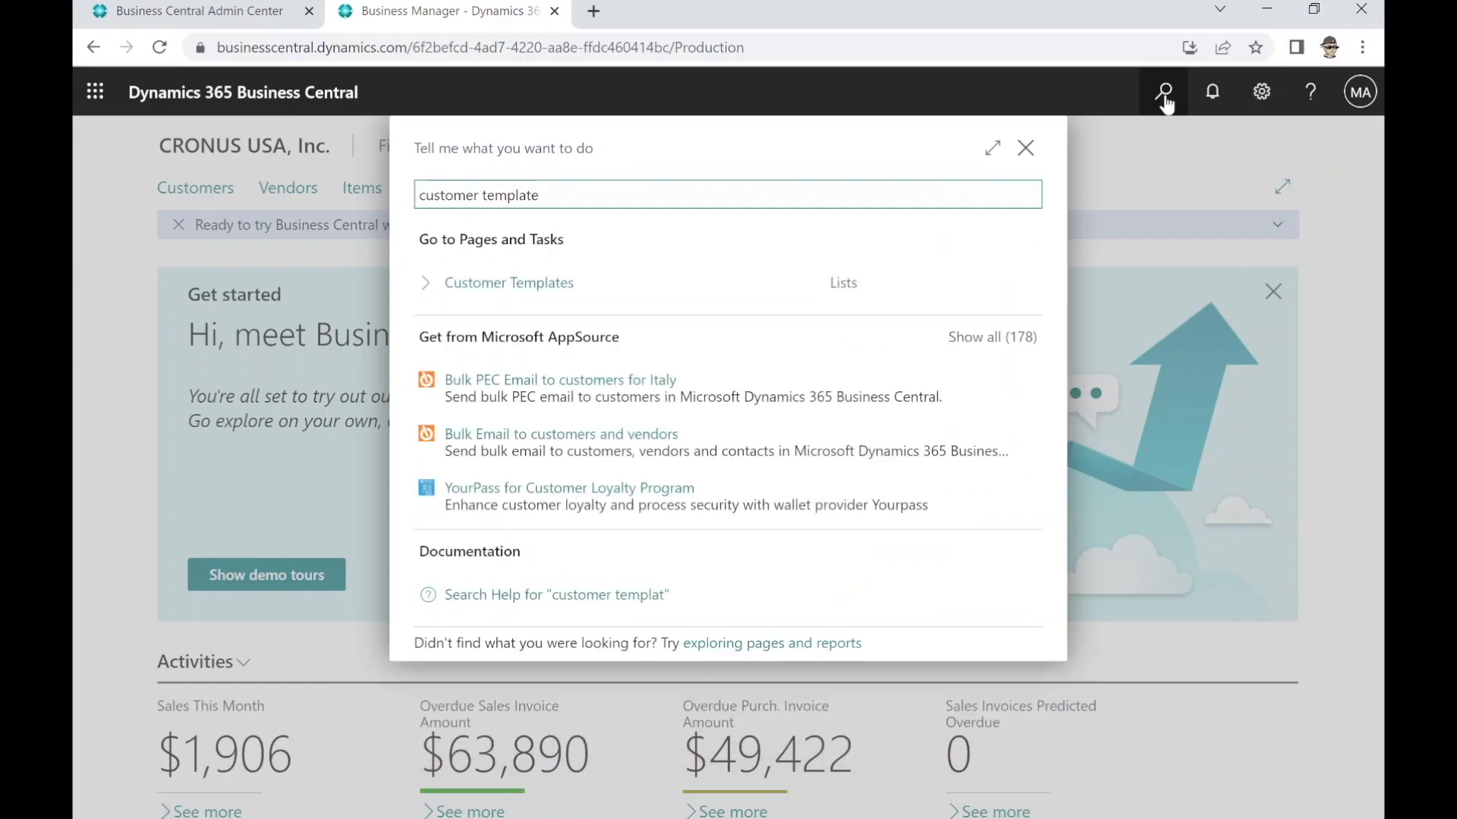
click(585, 304)
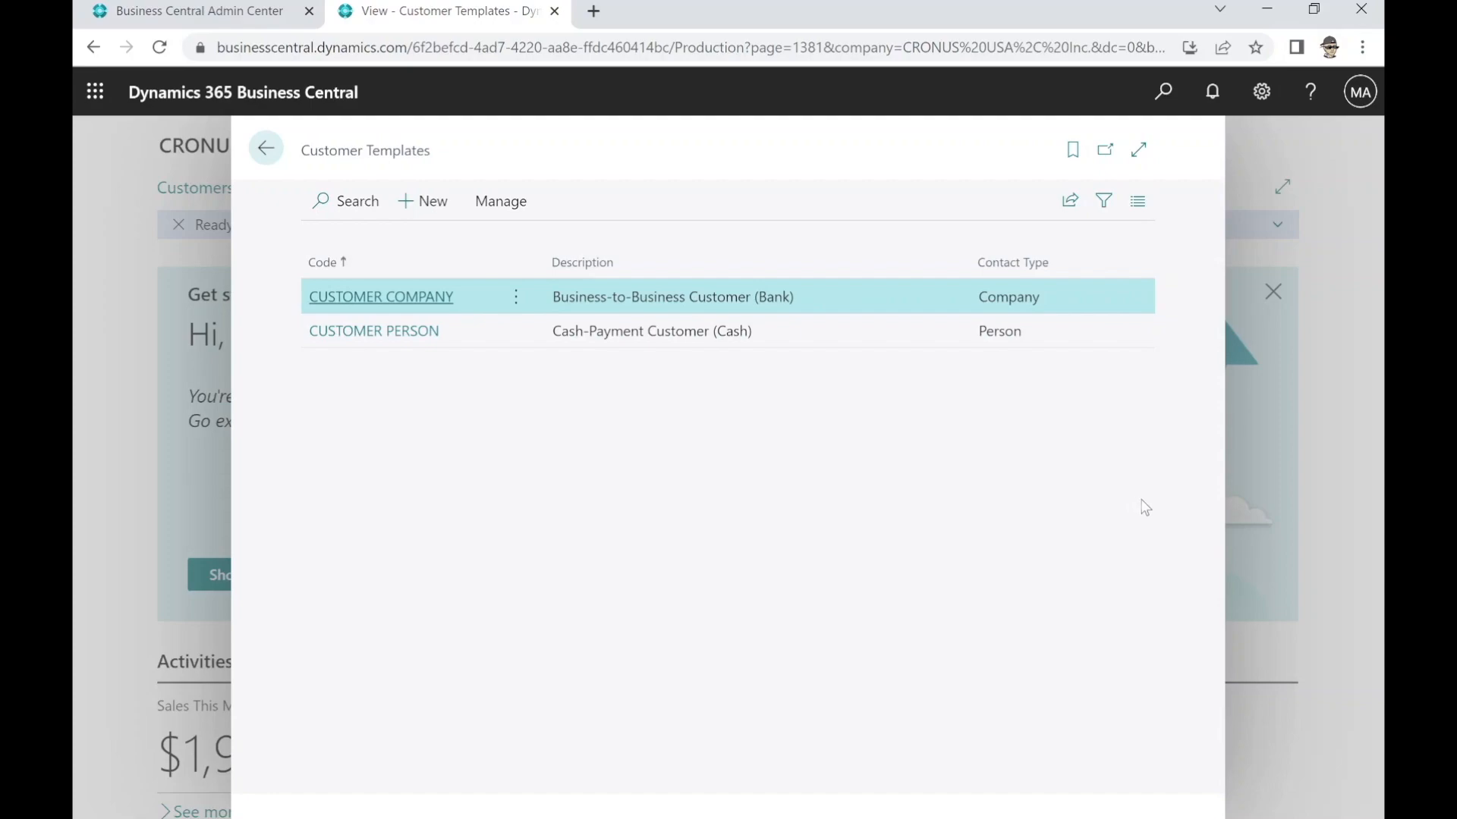
Create a new customer template with the code DC and the description "Dynamics Corcer"
click(423, 209)
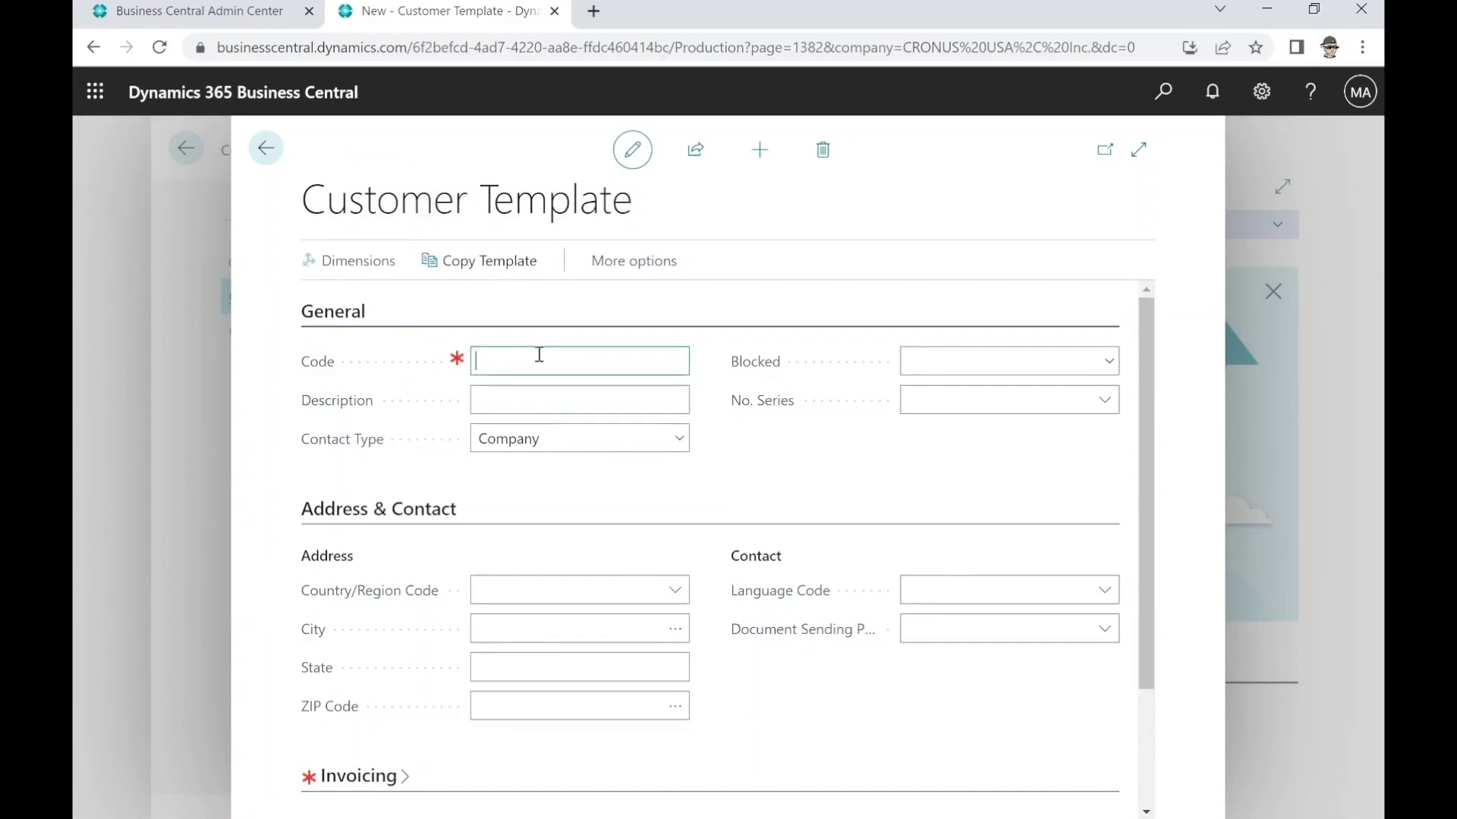
text(DC)
key(Tab)
text(Dynamics Corcer)
key(Tab)
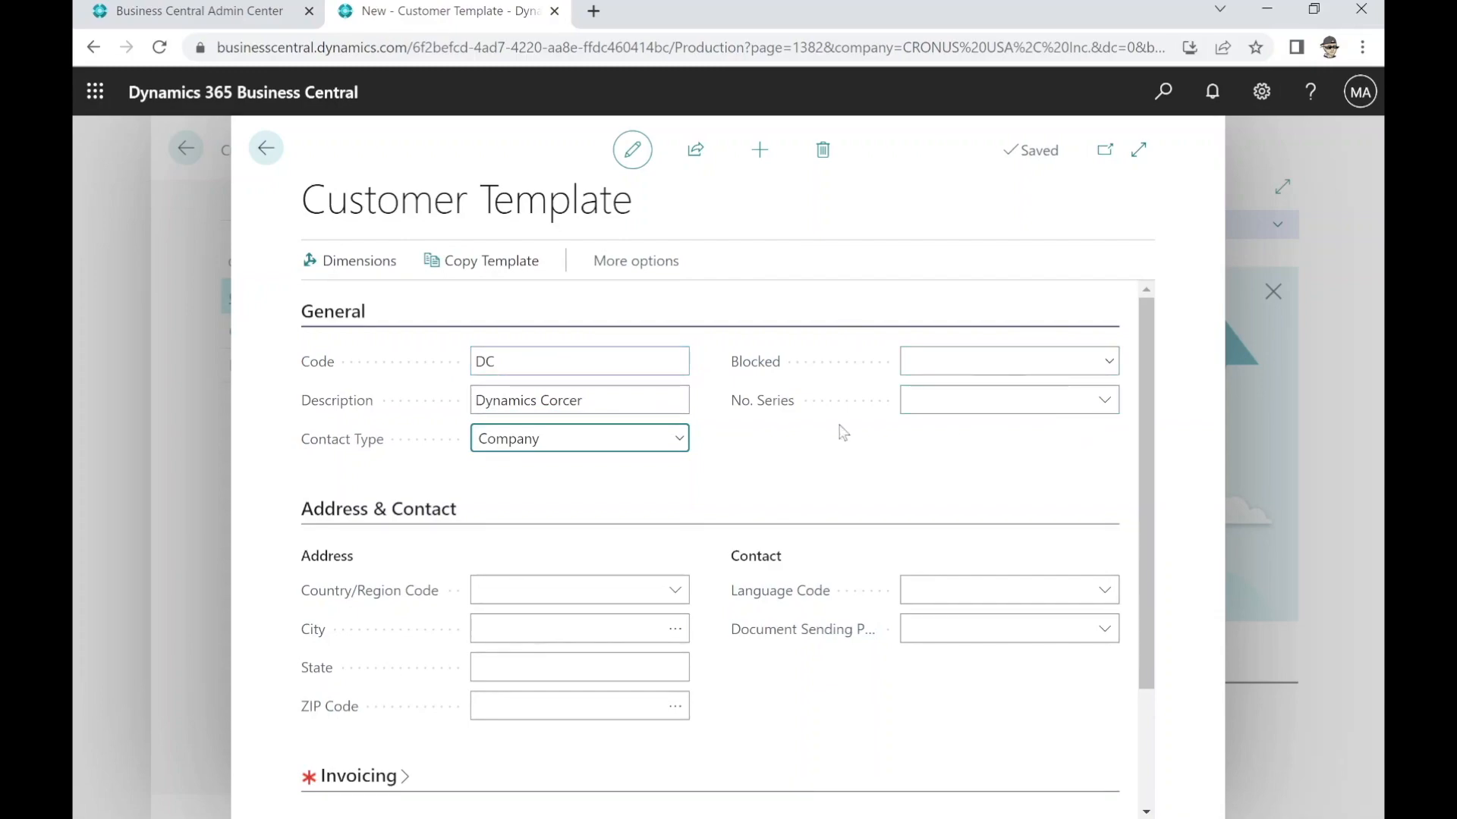
Correct the misspelled template description to "Dynamics Corner"
click(586, 403)
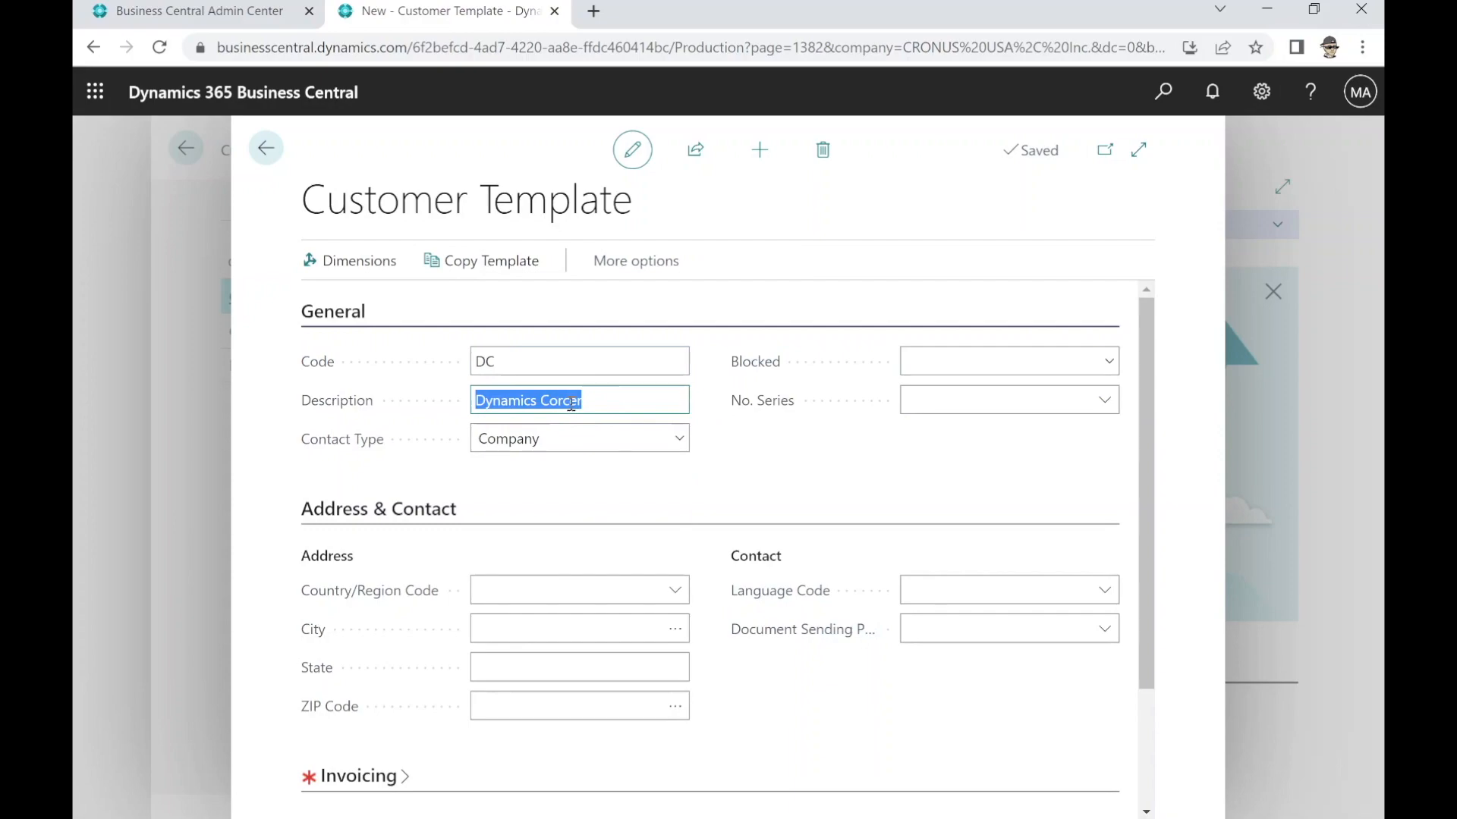
key(Left)
key(Right)
key(Right)
key(Right)
key(Right)
key(Right)
key(Right)
key(Right)
key(Right)
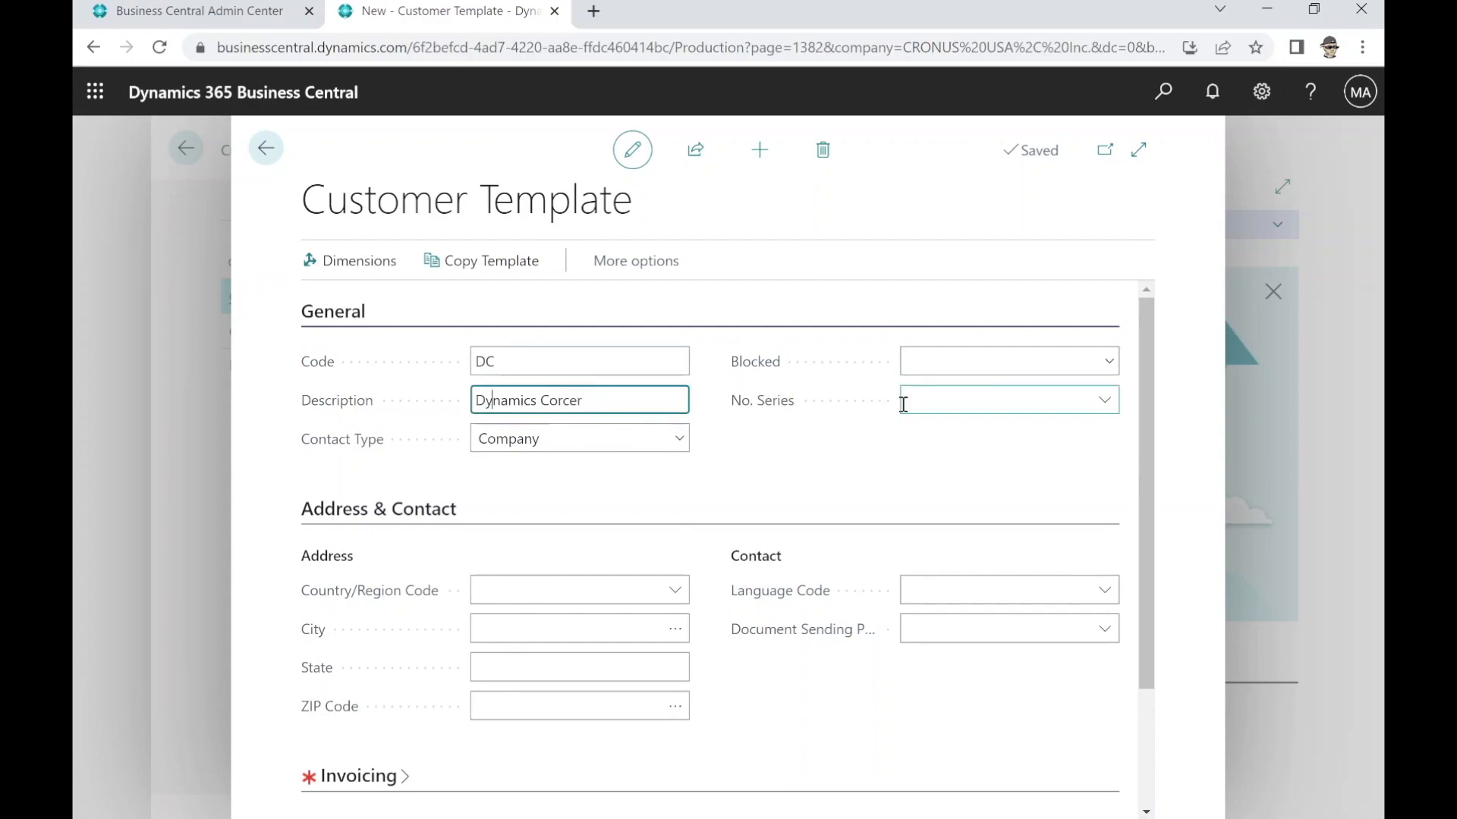
key(Right)
key(Delete)
text(n)
key(Tab)
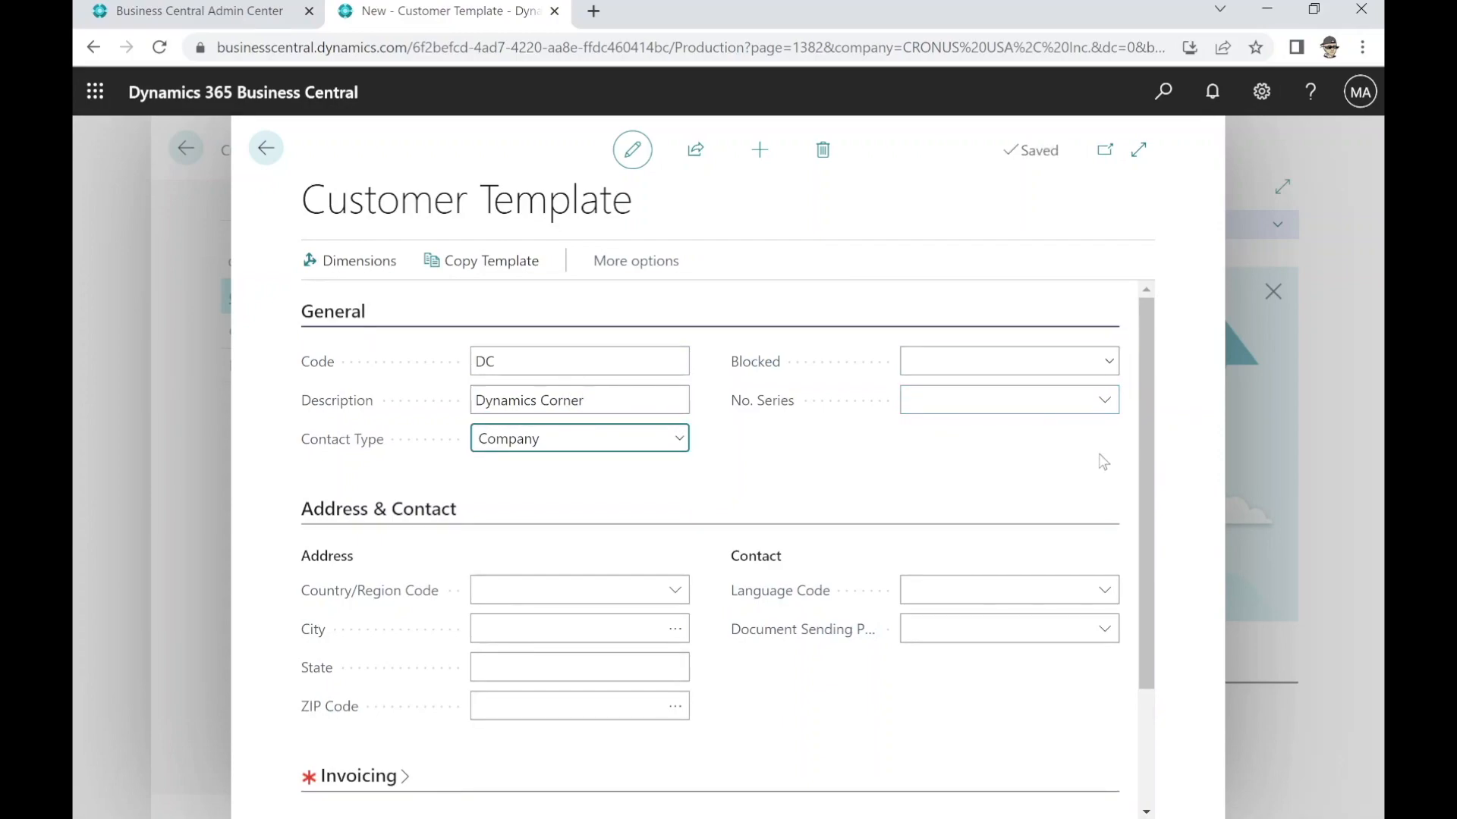
In the template's Invoicing section, set both the Gen. Bus. Posting Group and the Customer Posting Group to DOMESTIC
drag(1150, 437, 1157, 579)
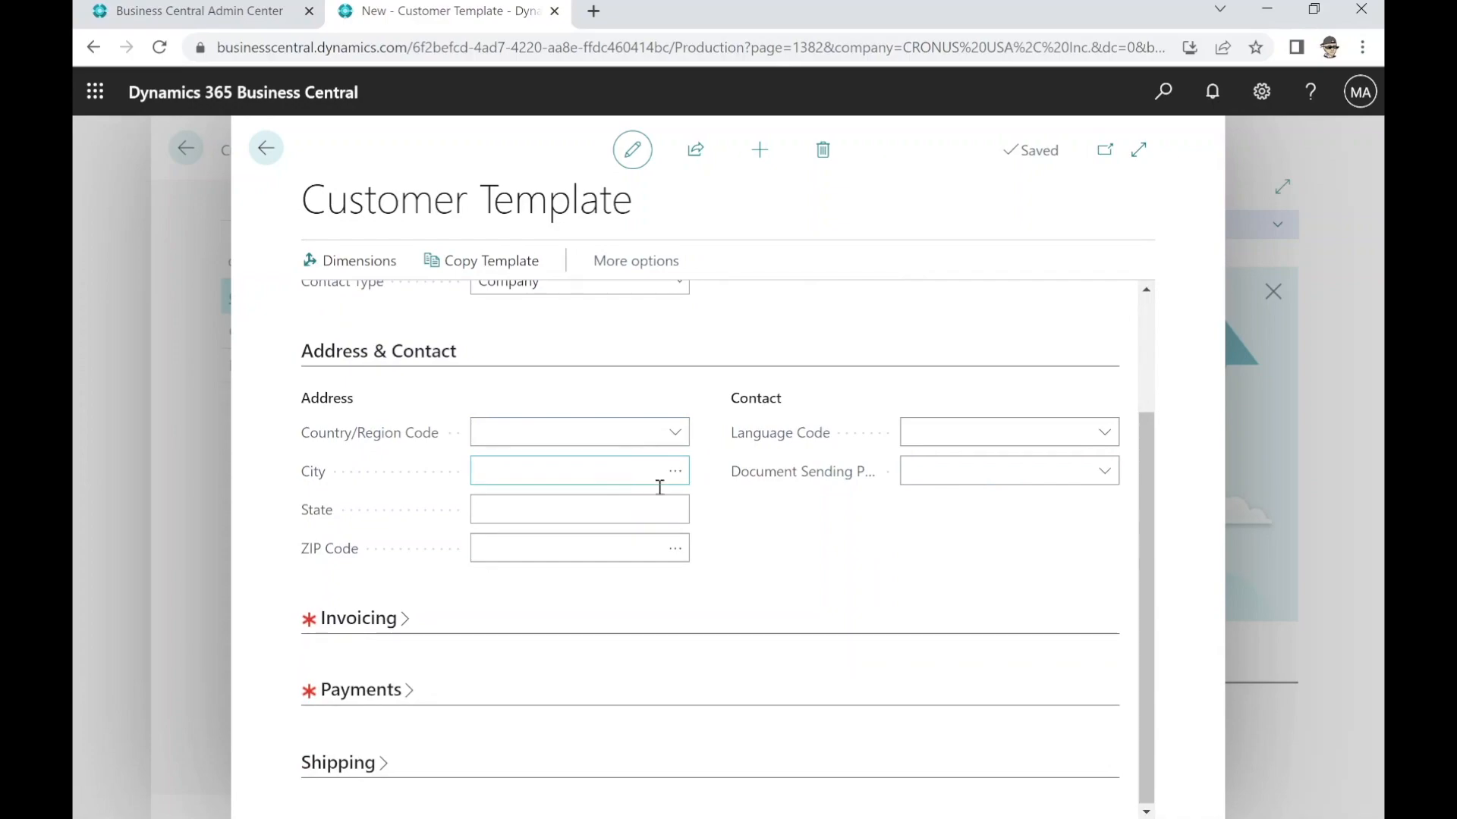
drag(1145, 457, 1168, 293)
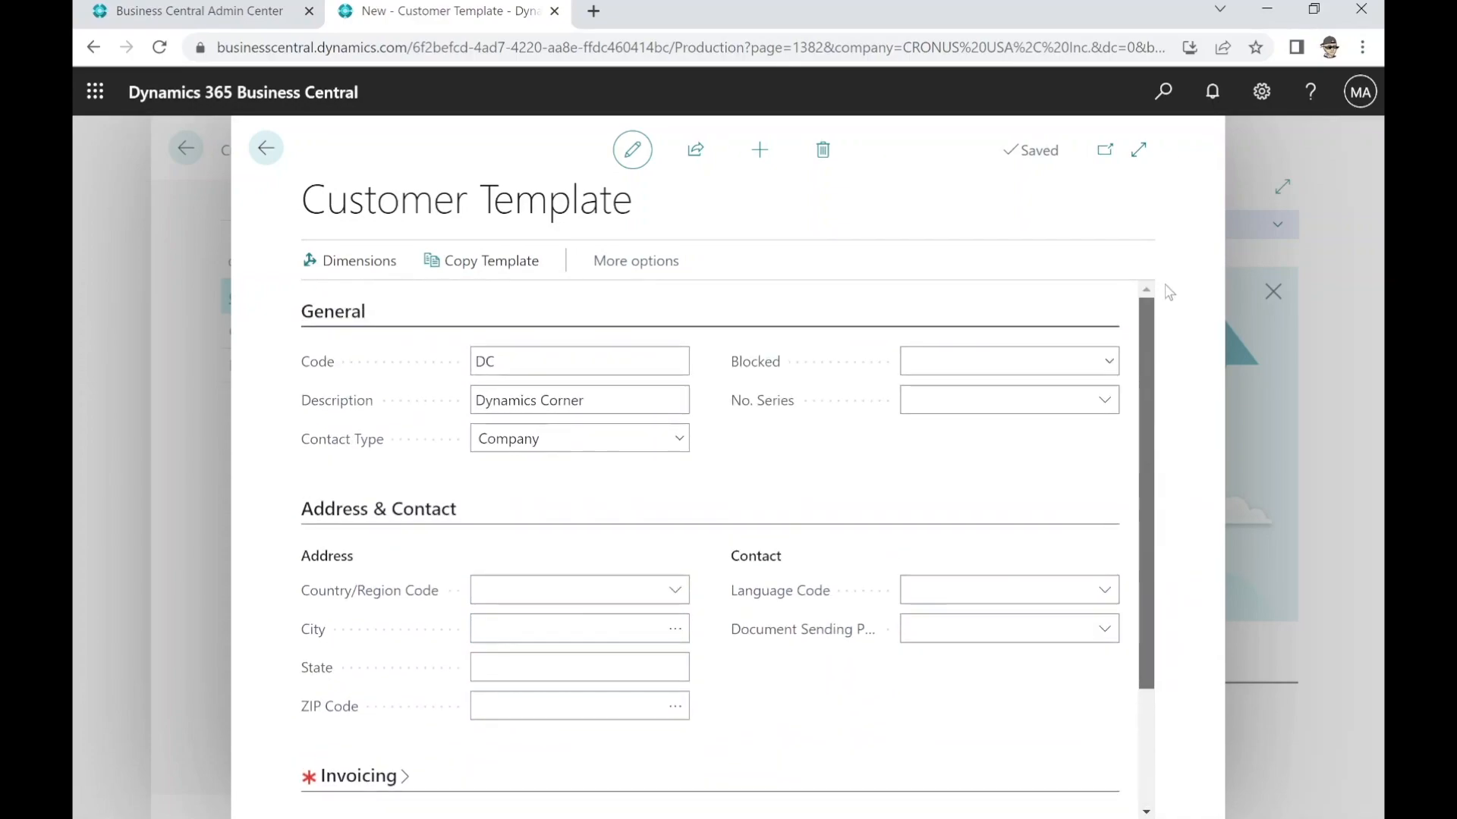
drag(1164, 315, 1157, 500)
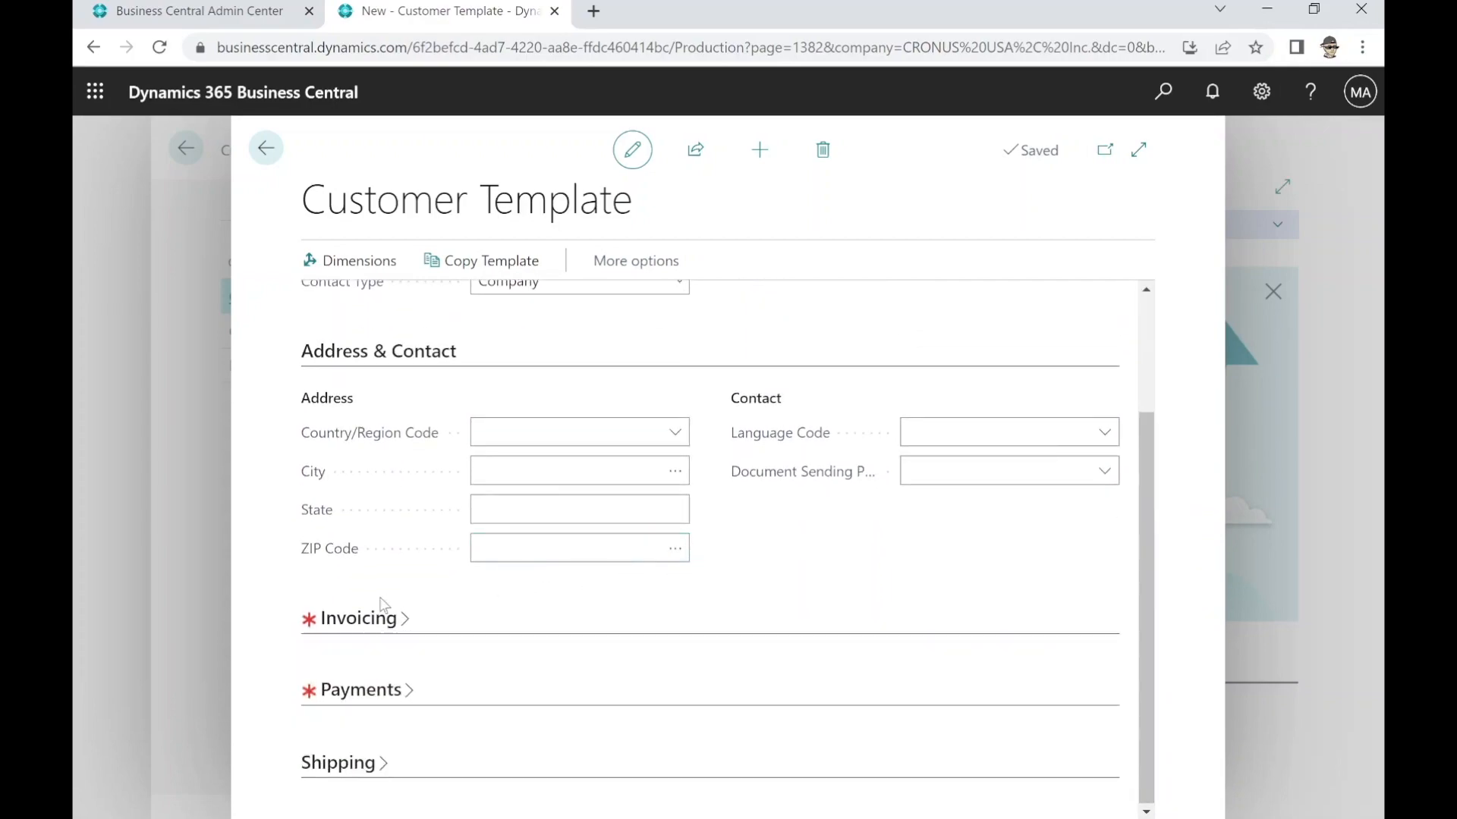
click(380, 619)
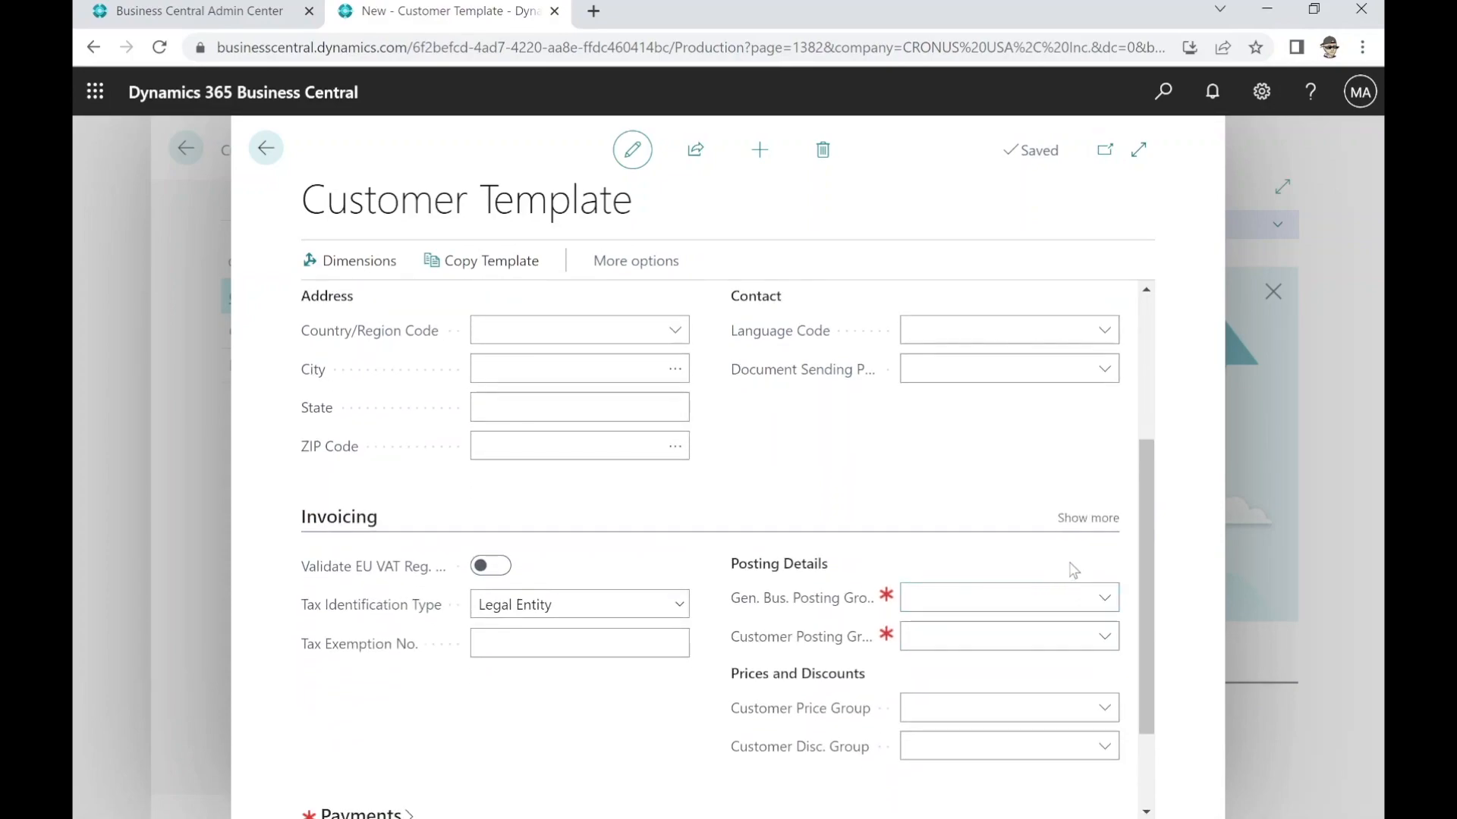
click(1061, 600)
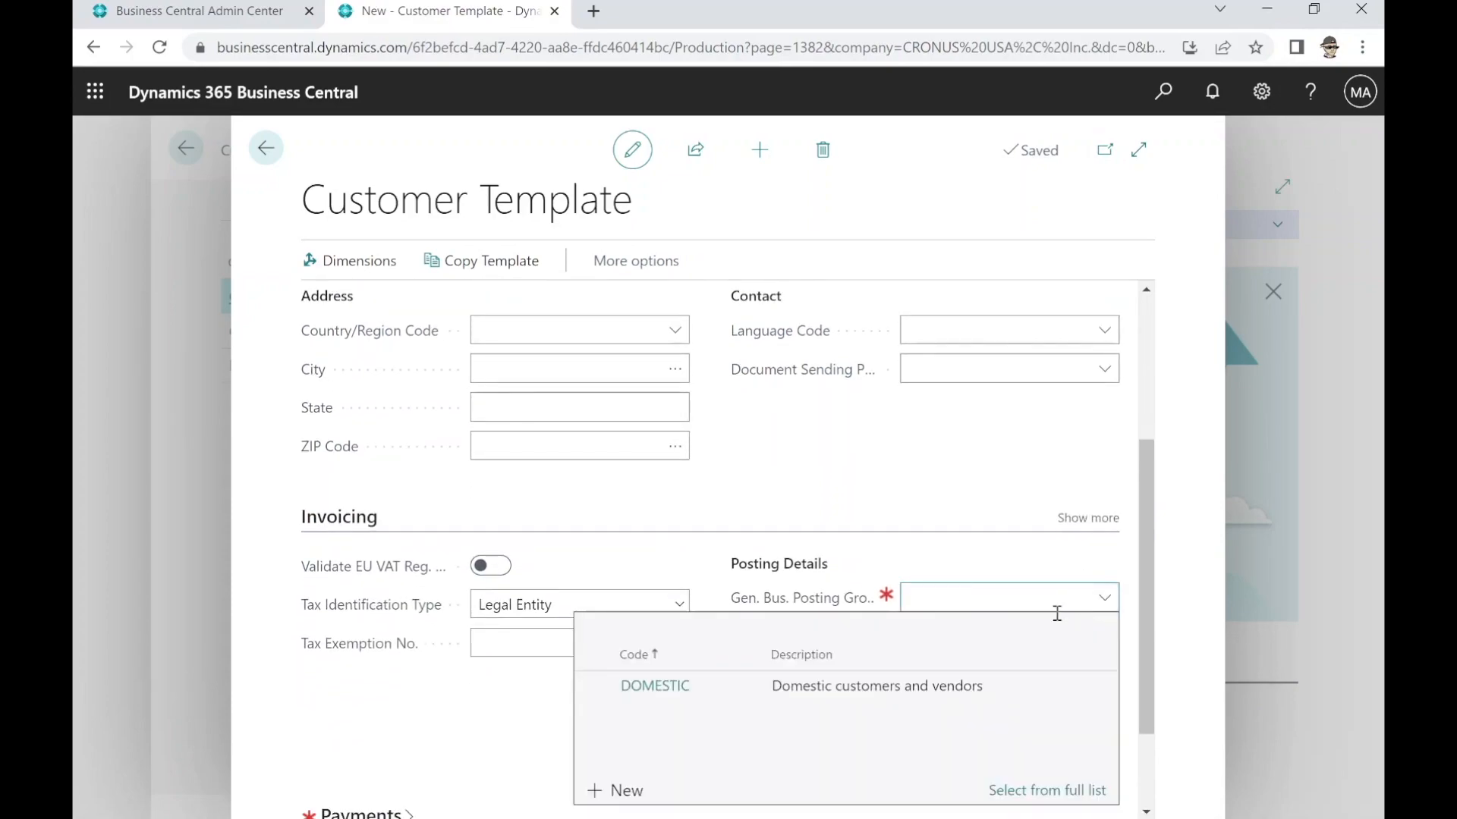
click(721, 687)
click(1039, 635)
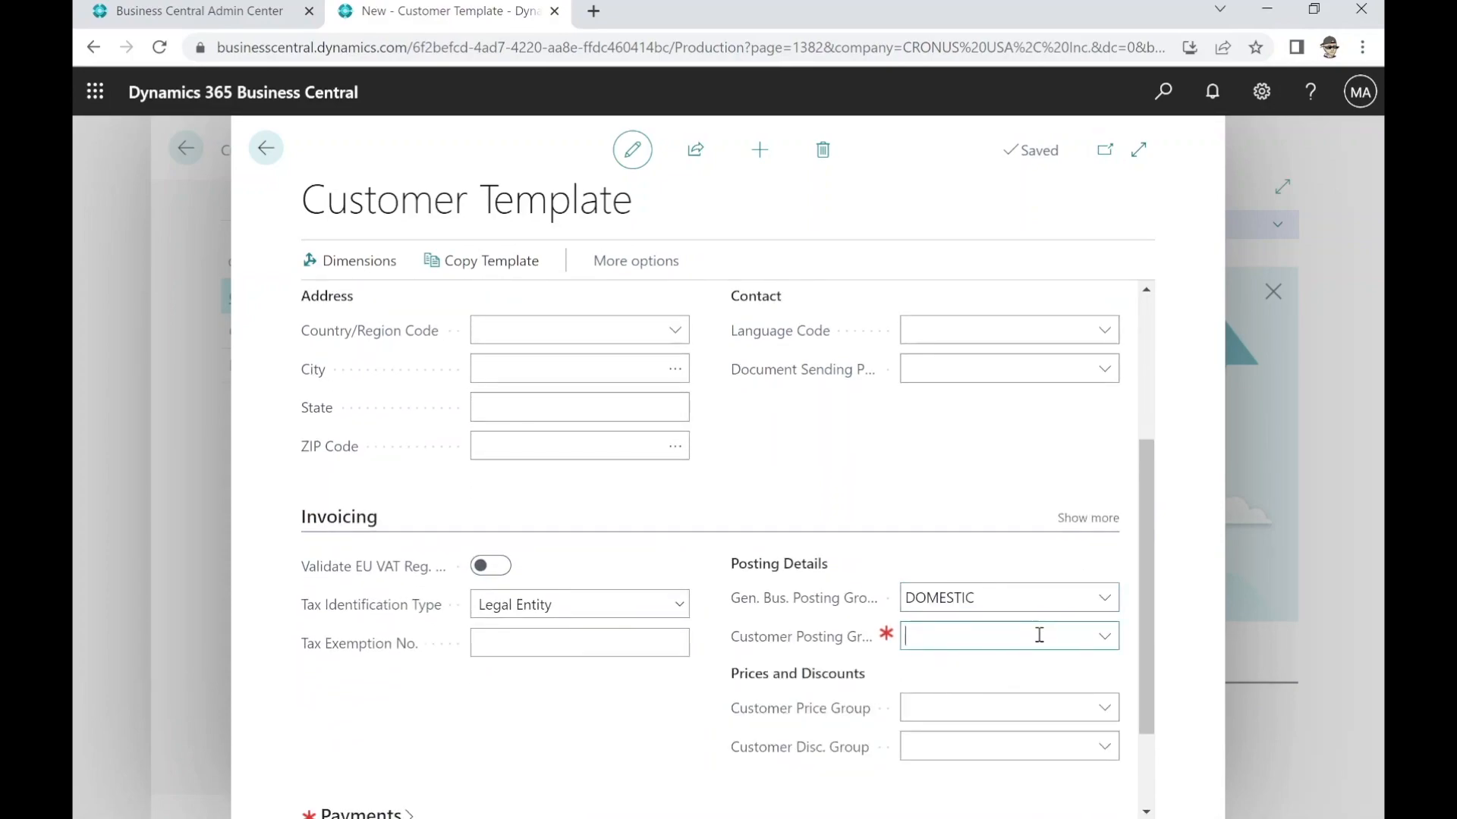
click(701, 506)
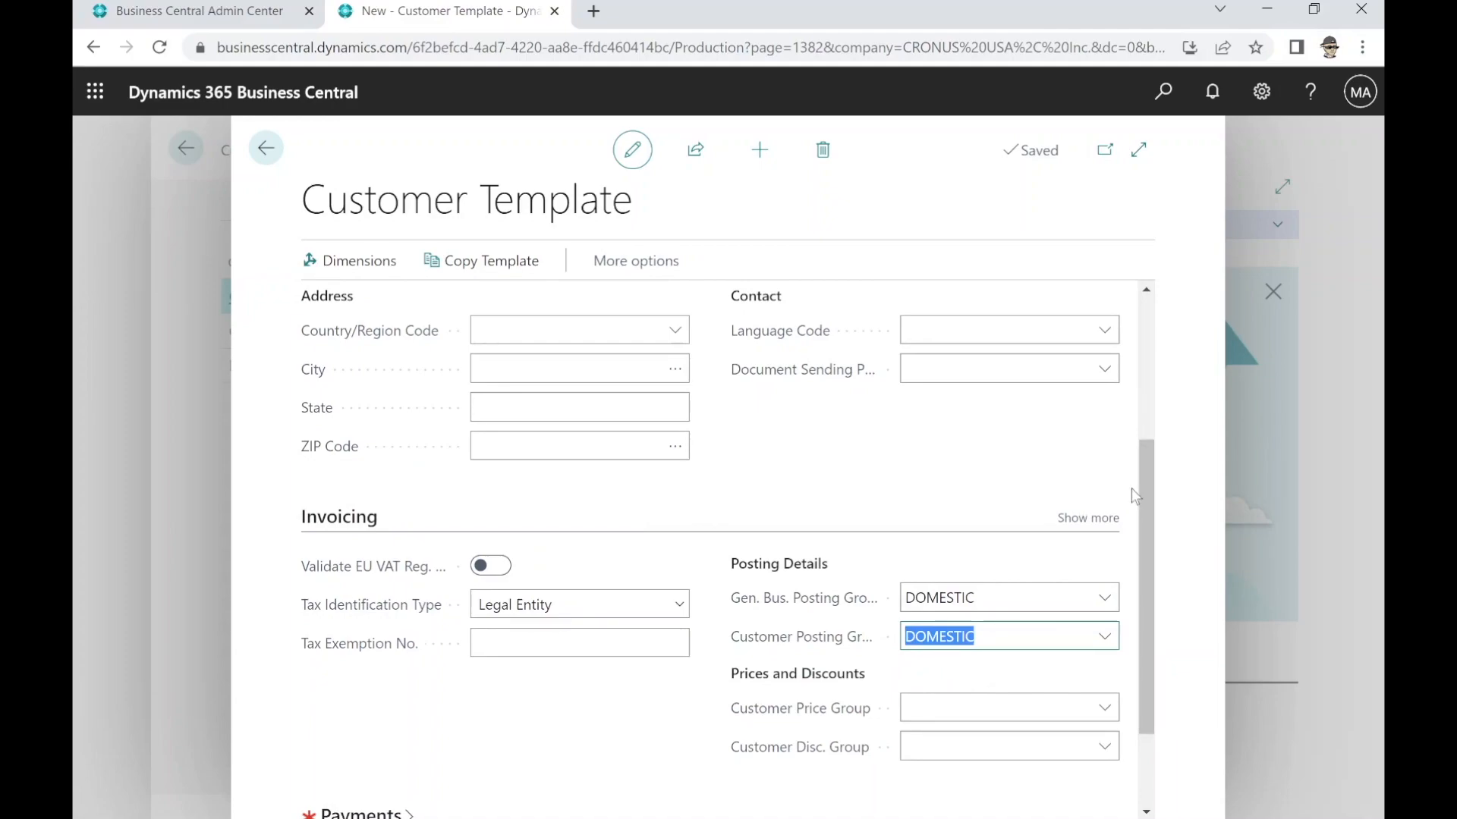
In the template's Payments section, set the check date format to MM DD YYYY and the check date separator to /
drag(1151, 494, 1146, 664)
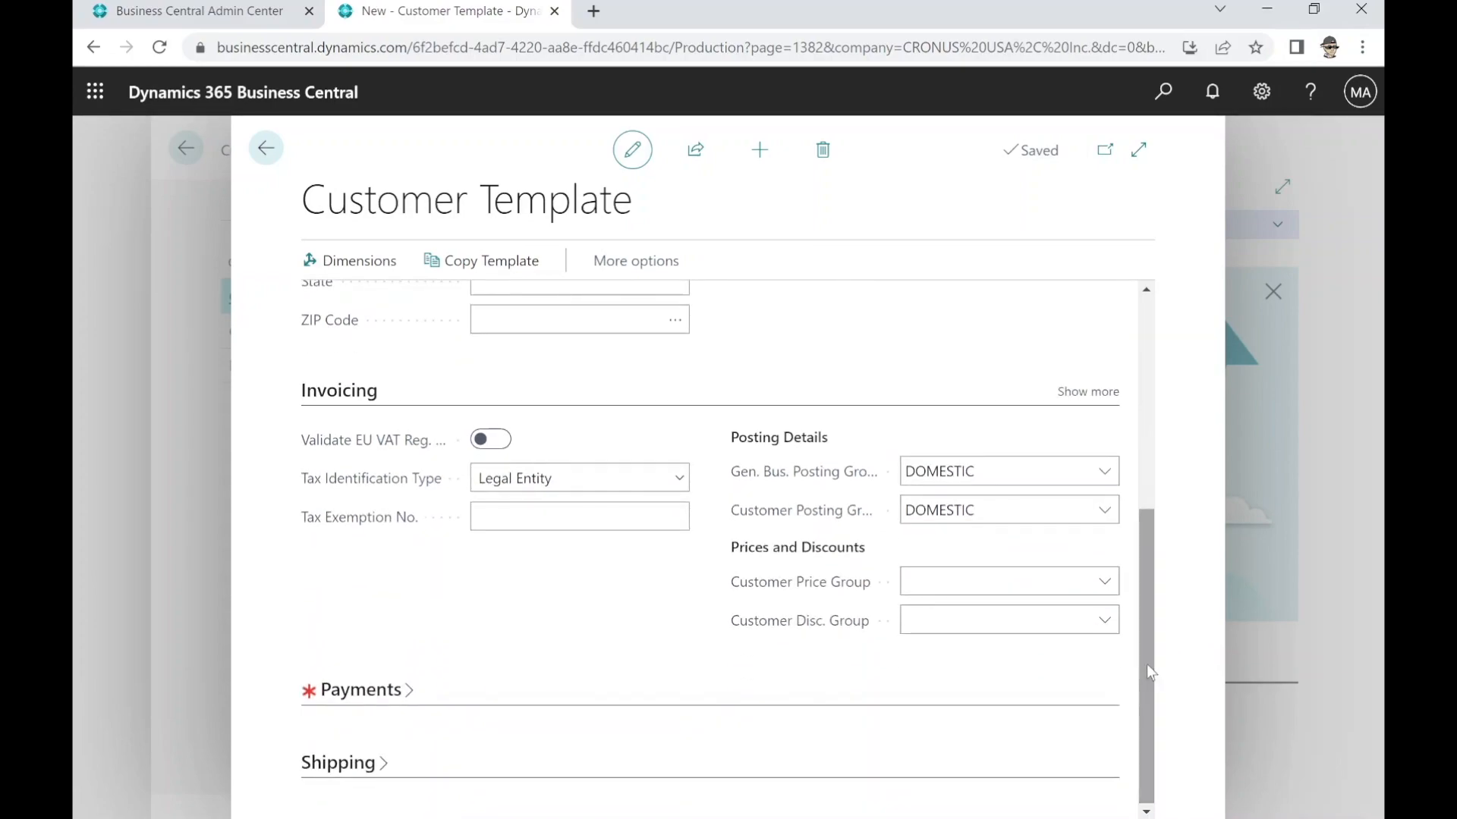
click(383, 692)
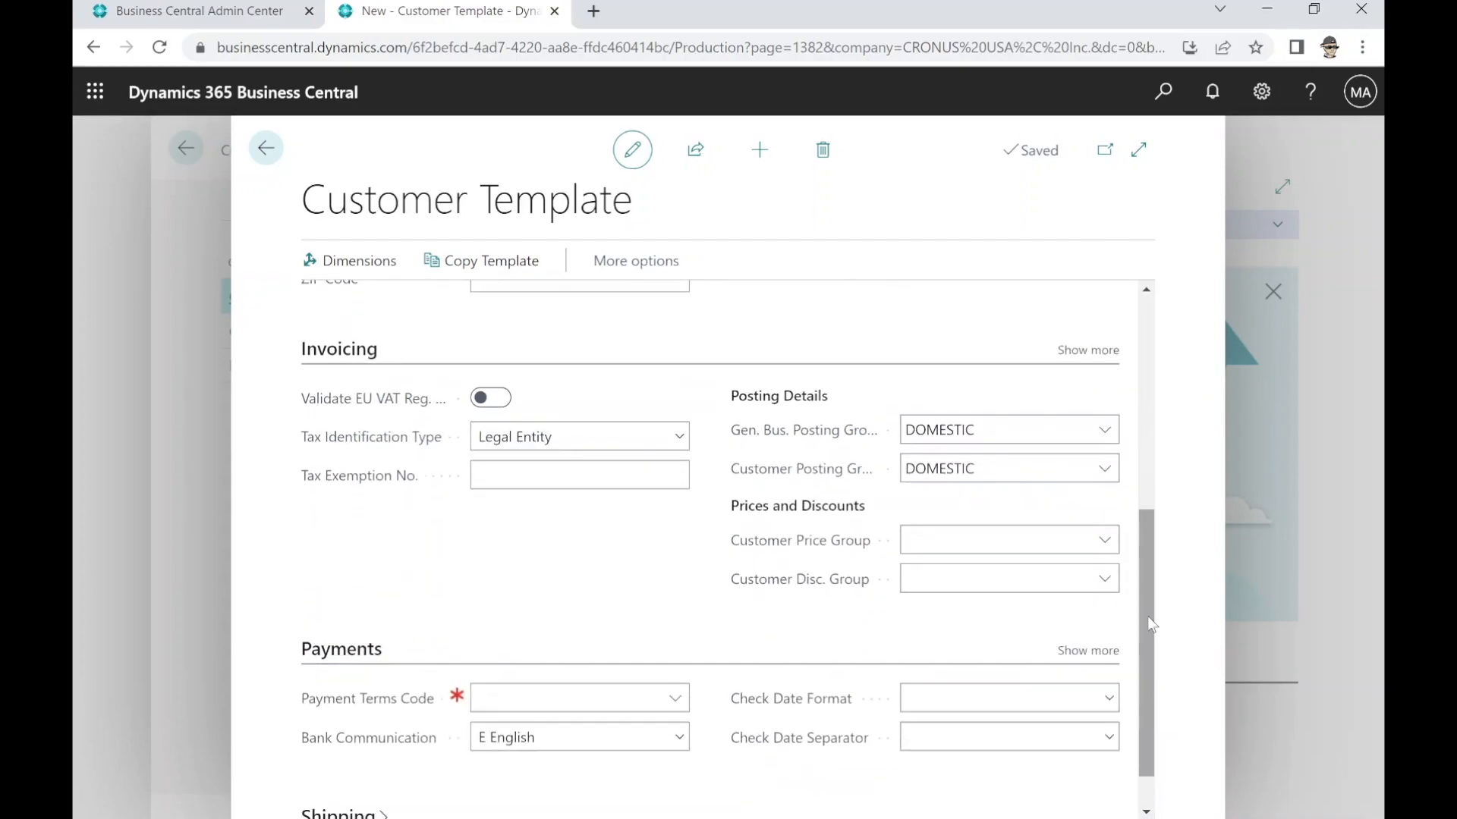
drag(1146, 621, 1146, 654)
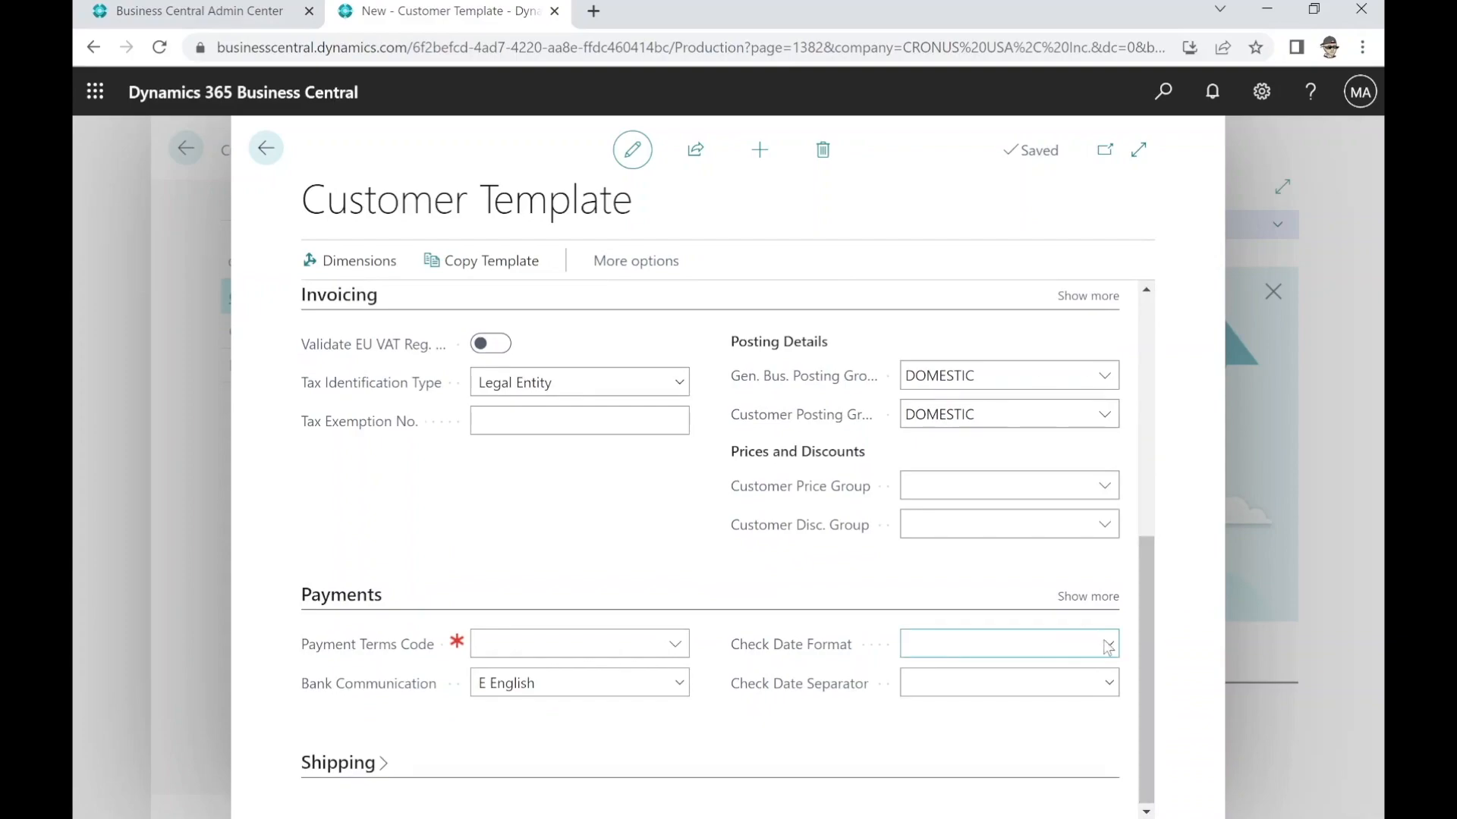
click(1112, 641)
click(956, 688)
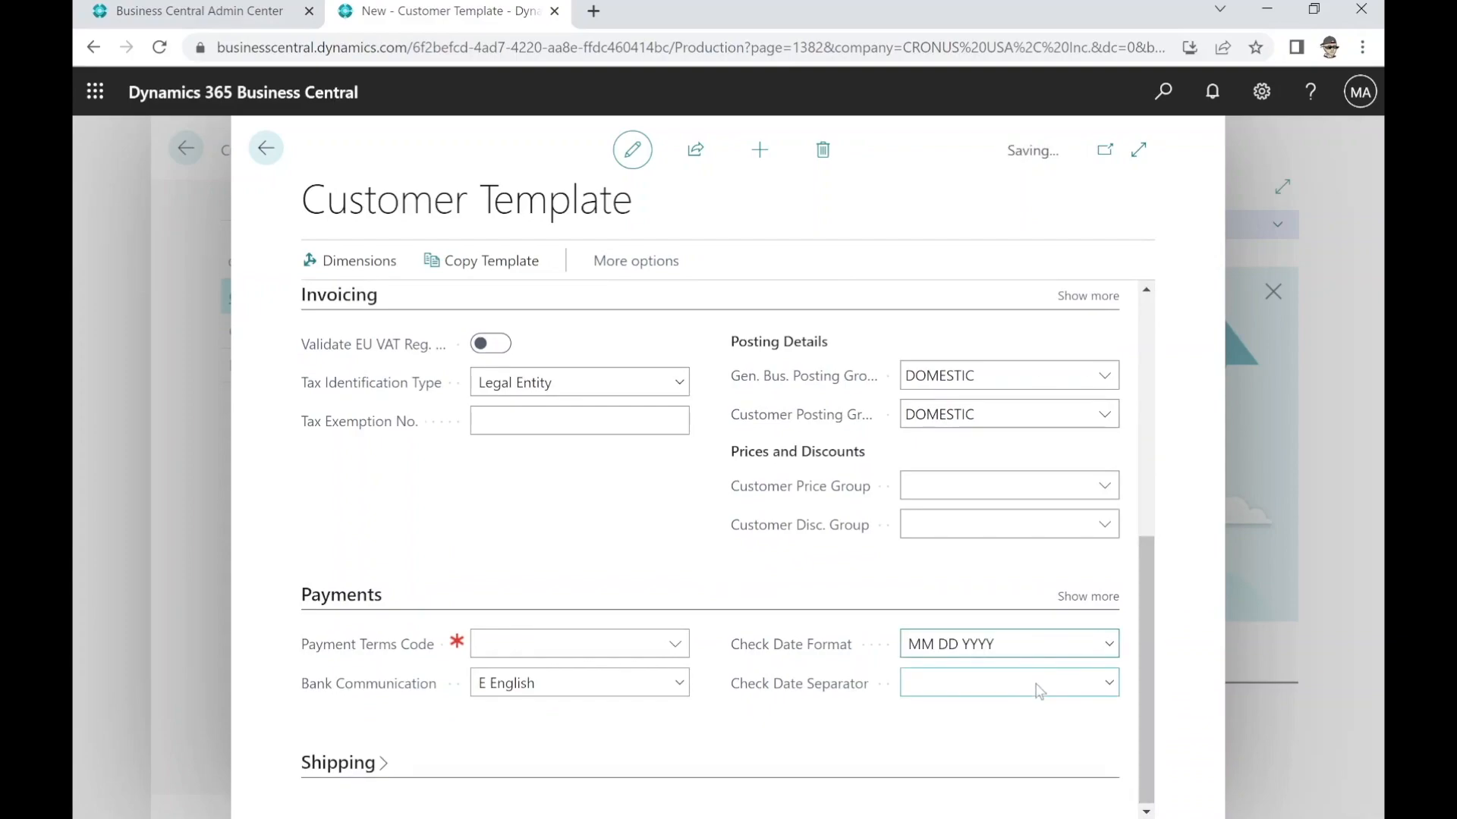
click(1106, 677)
click(995, 766)
Set the template's payment terms code to 10 DAYS
click(676, 647)
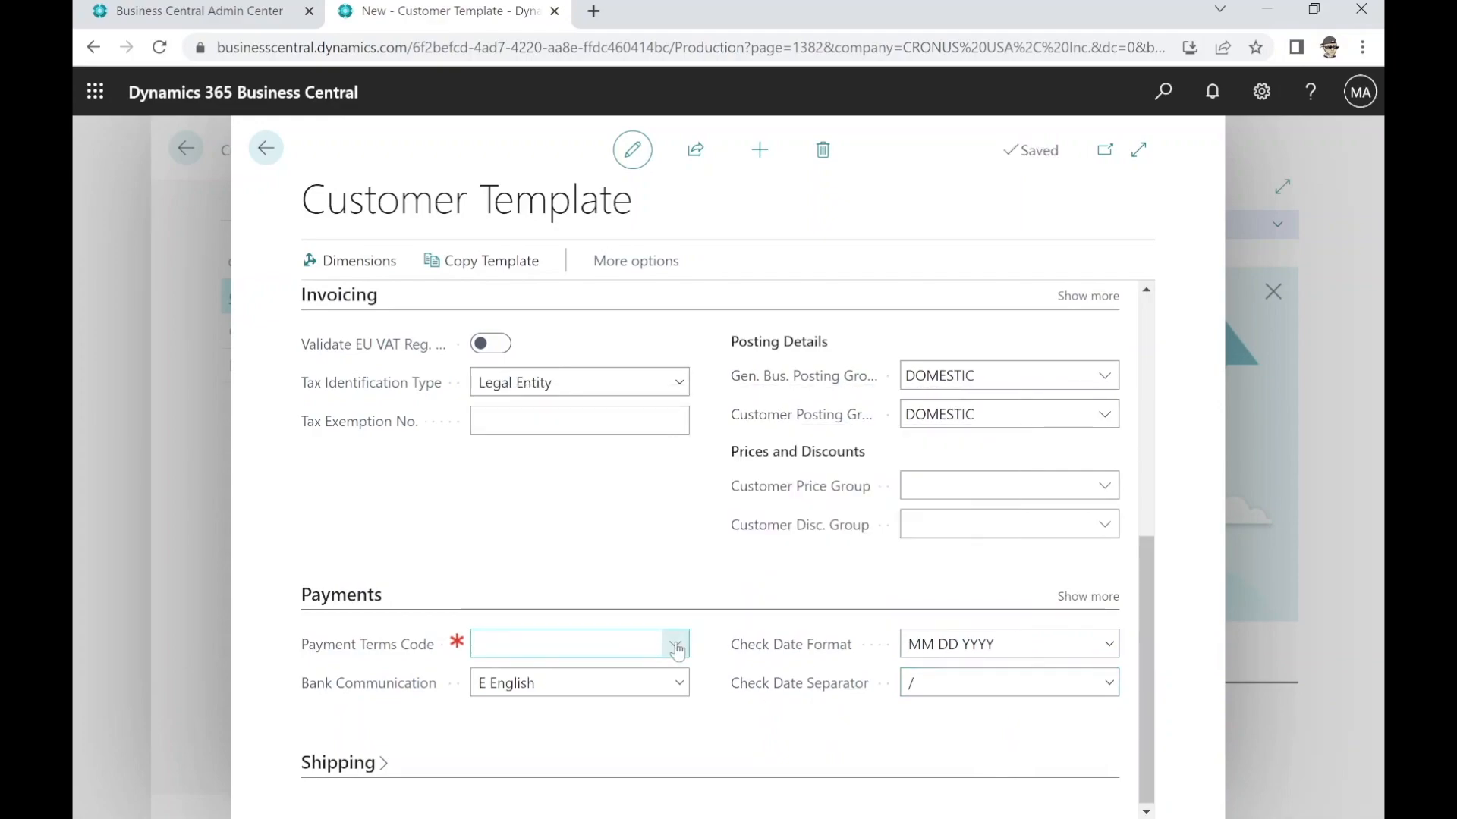
click(676, 647)
click(580, 471)
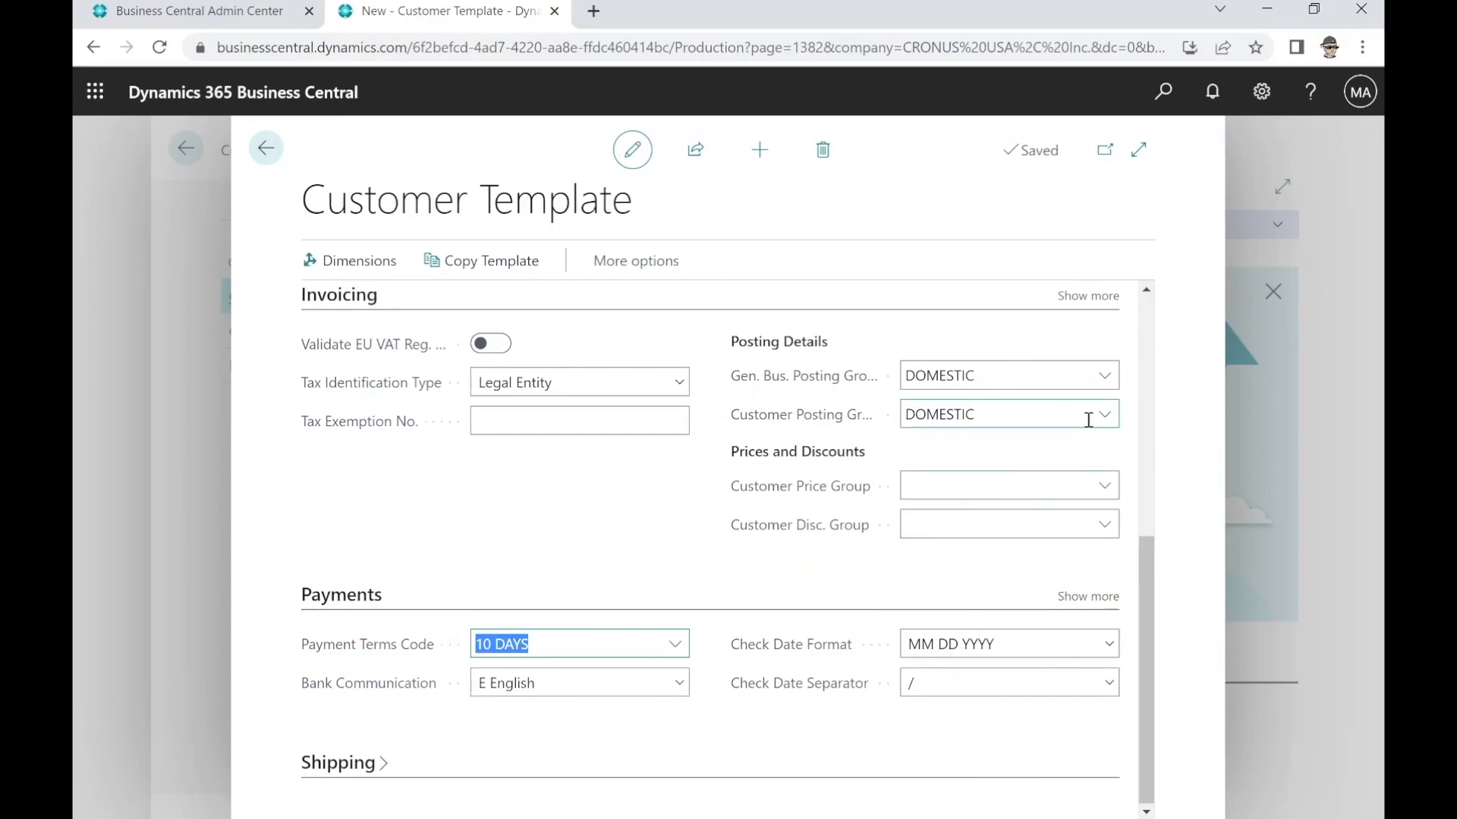
drag(1145, 580, 1161, 319)
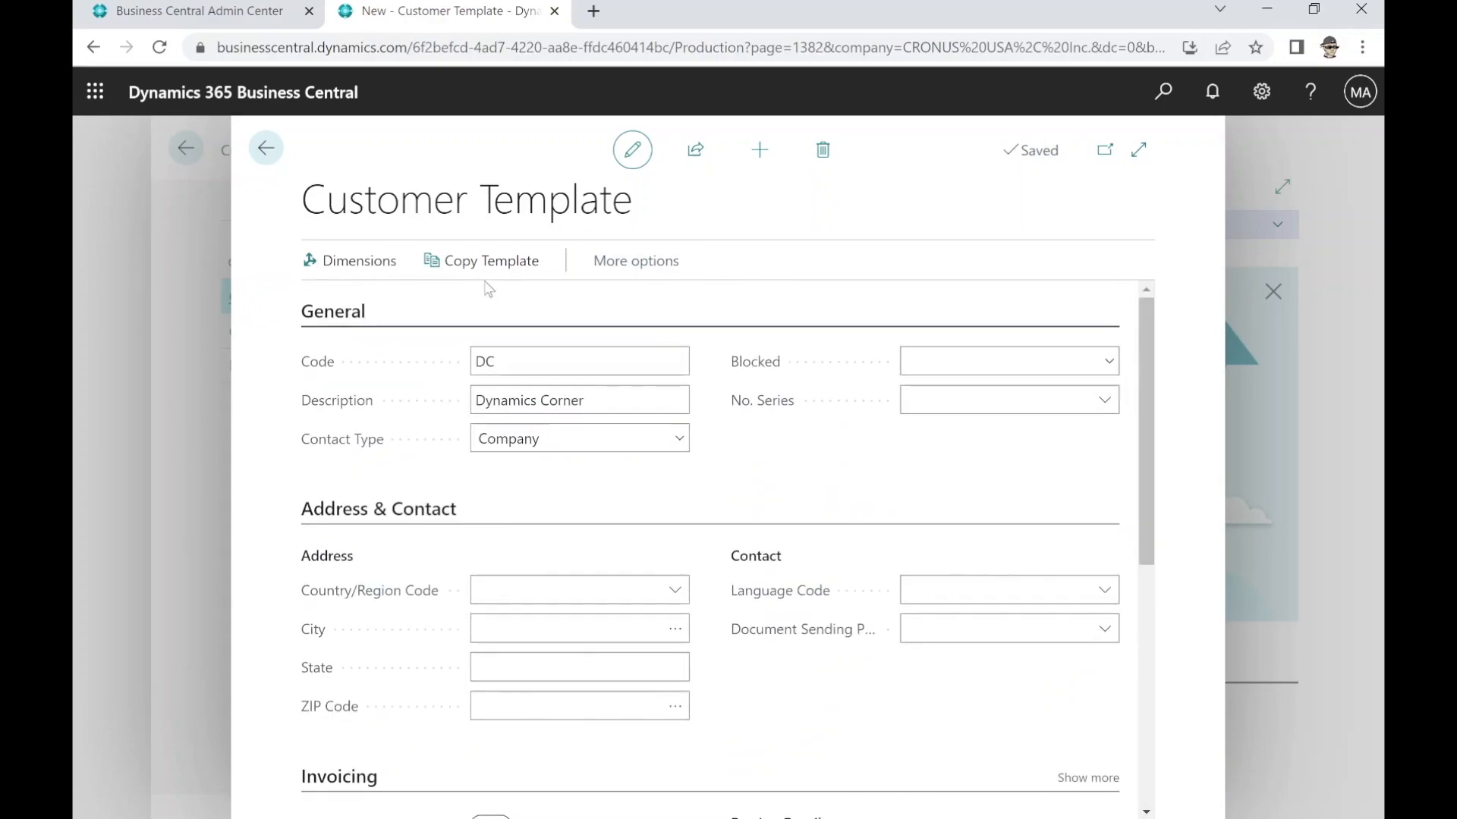
Add the default dimension AREA with value code 70 (America North) to the DC template and return to the template card
click(394, 281)
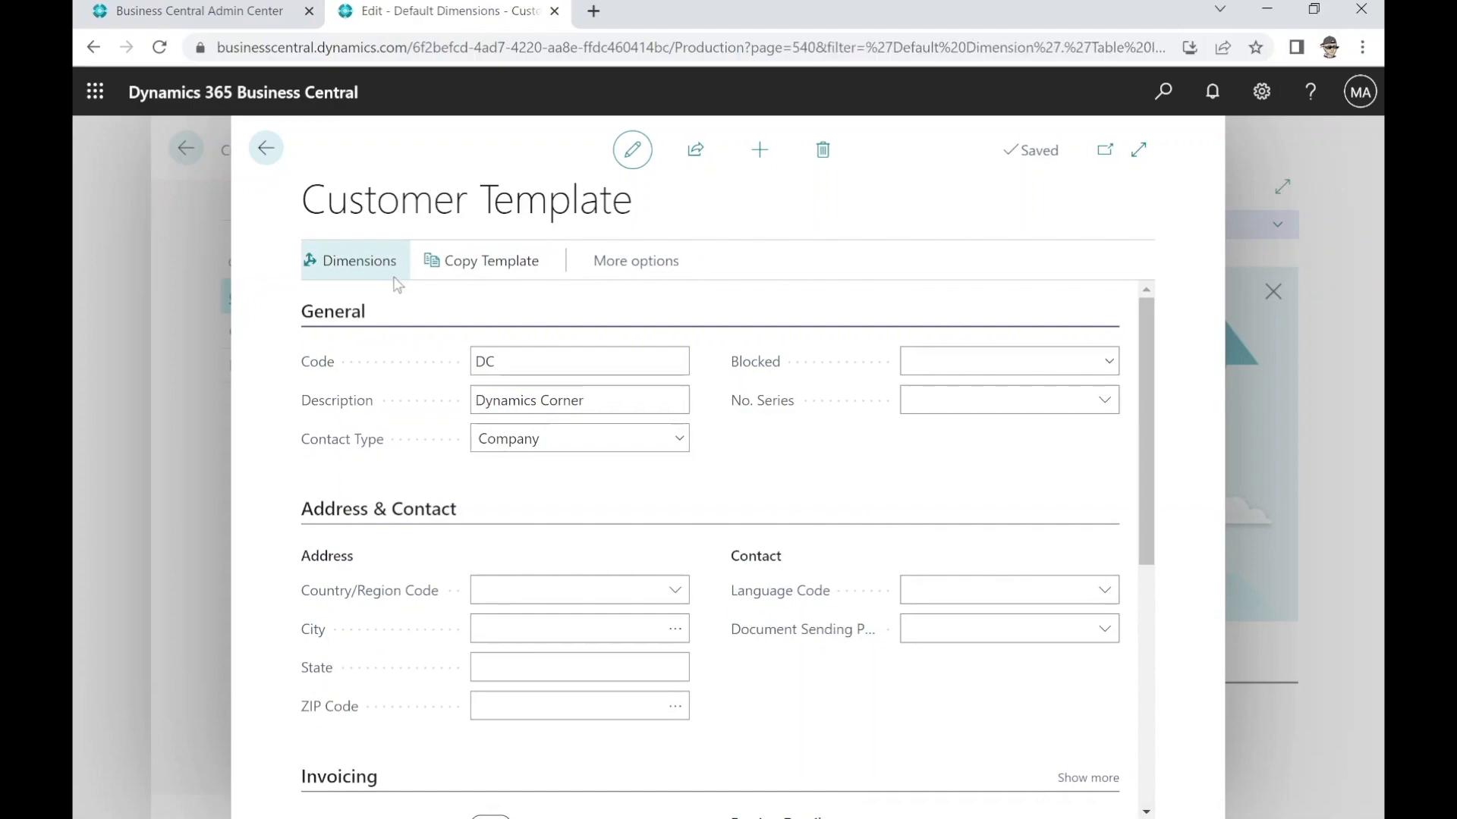
click(475, 297)
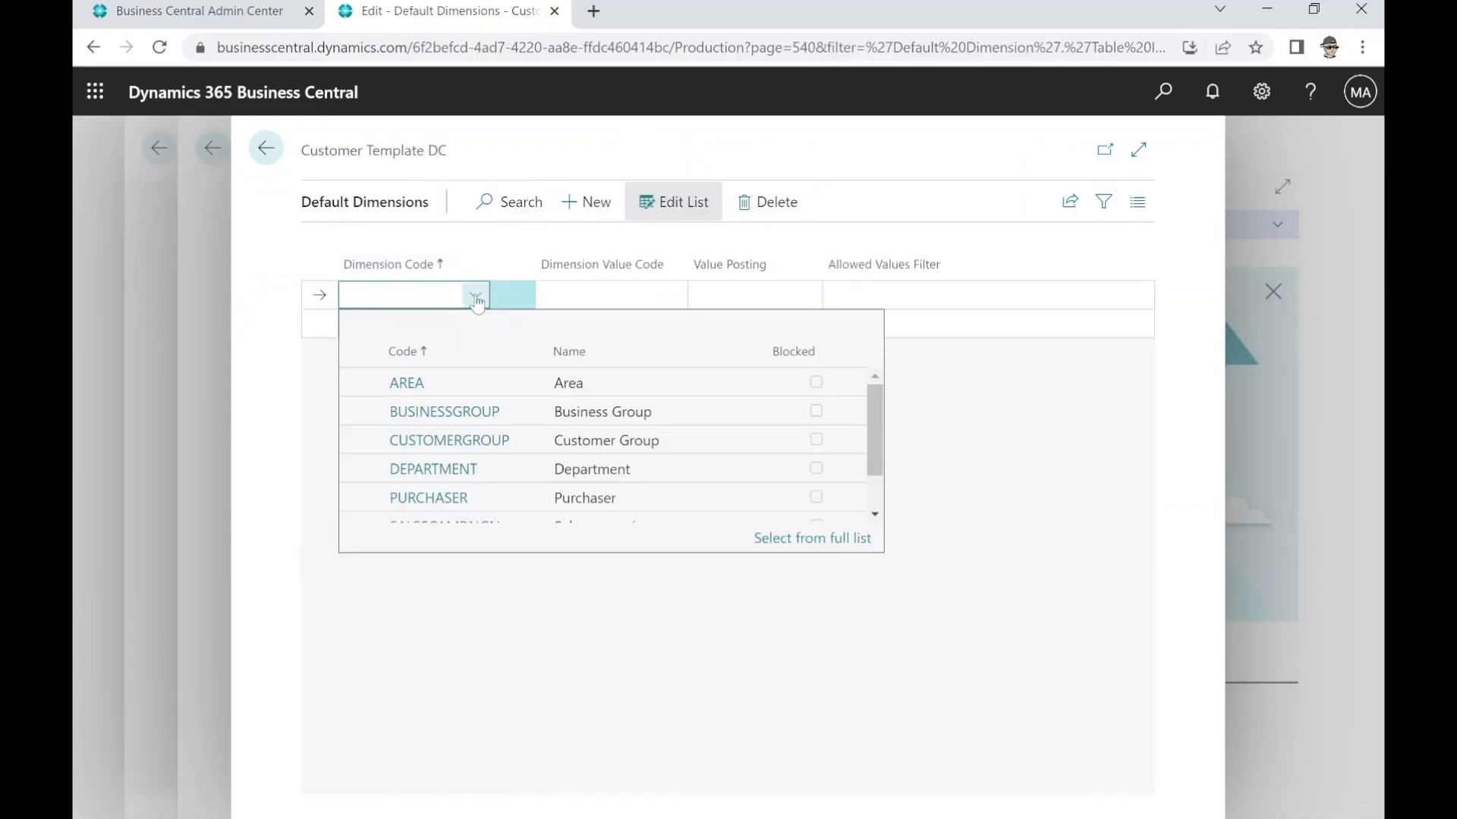
click(424, 381)
click(654, 298)
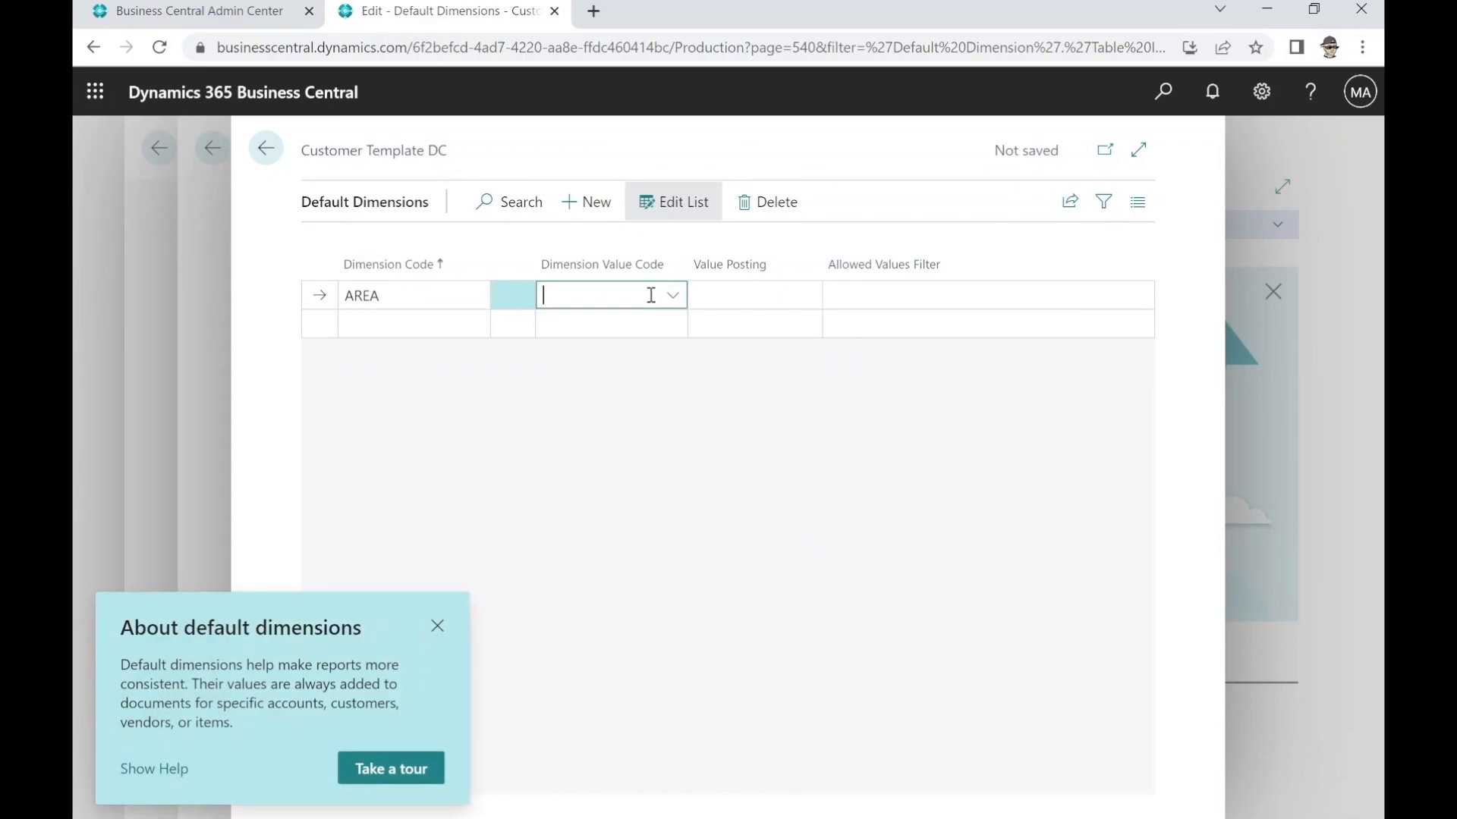
click(627, 381)
click(672, 296)
scroll(1057, 484, down, 2)
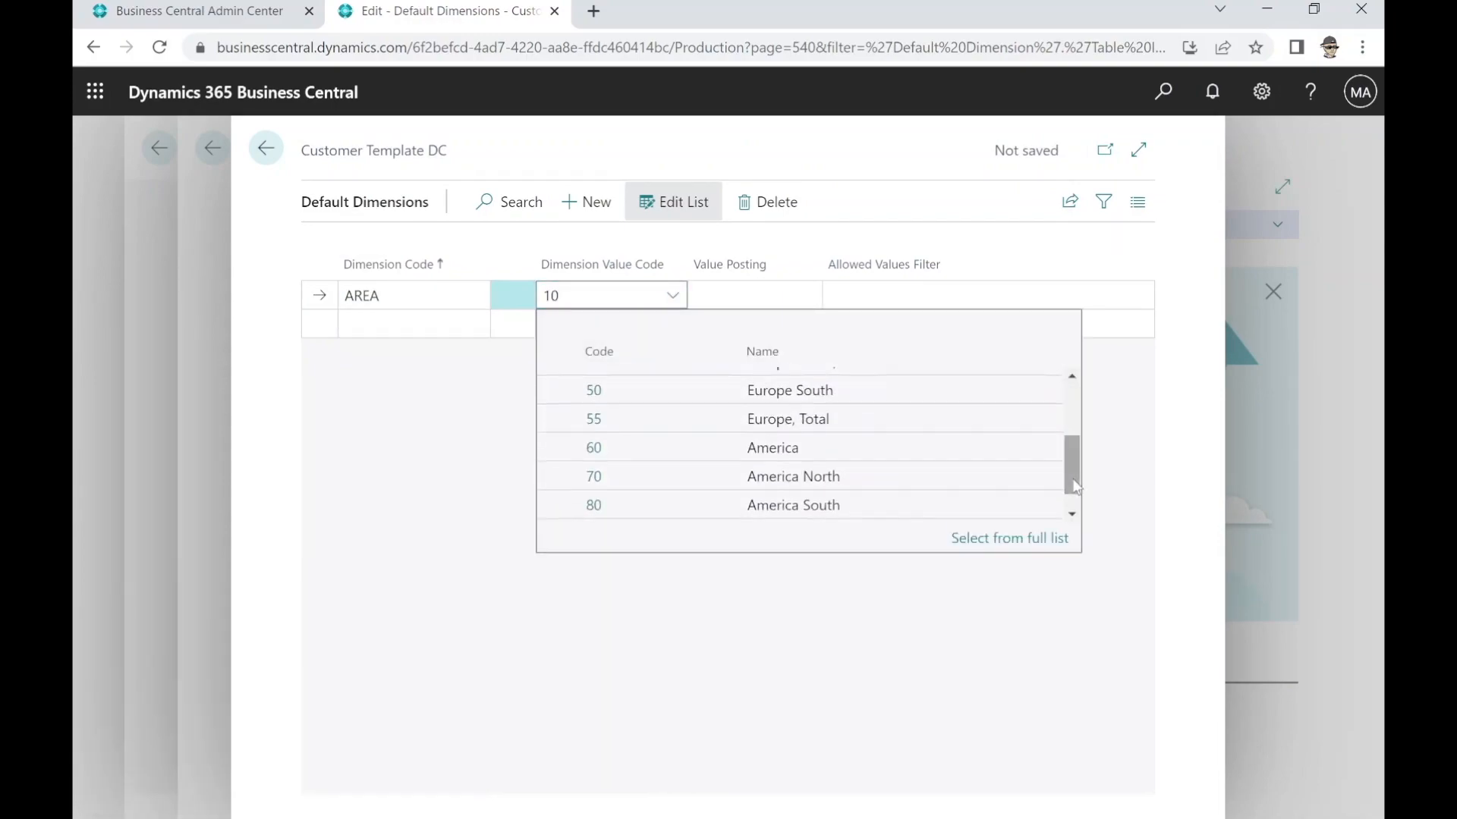
click(949, 478)
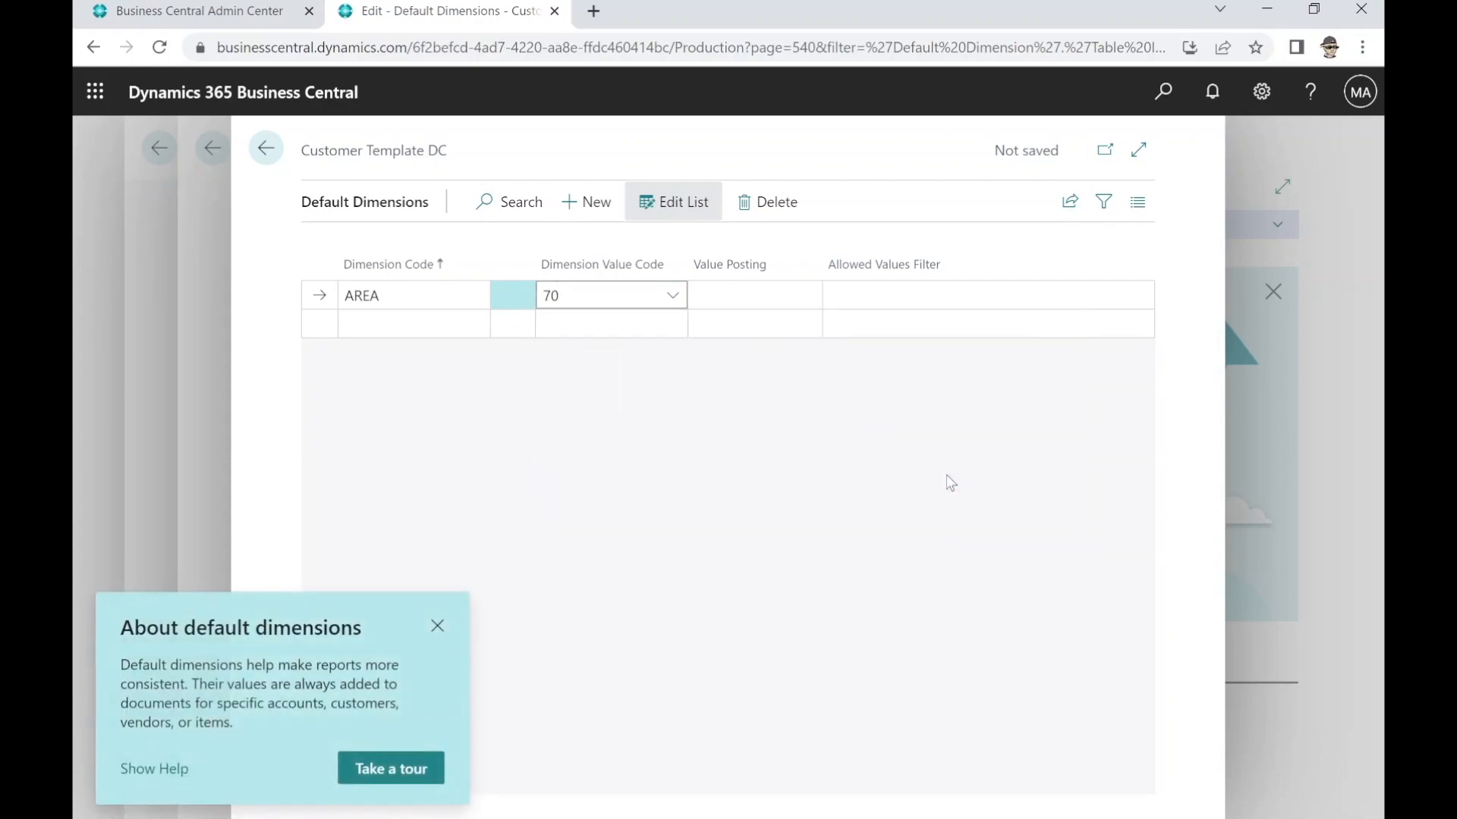
click(269, 155)
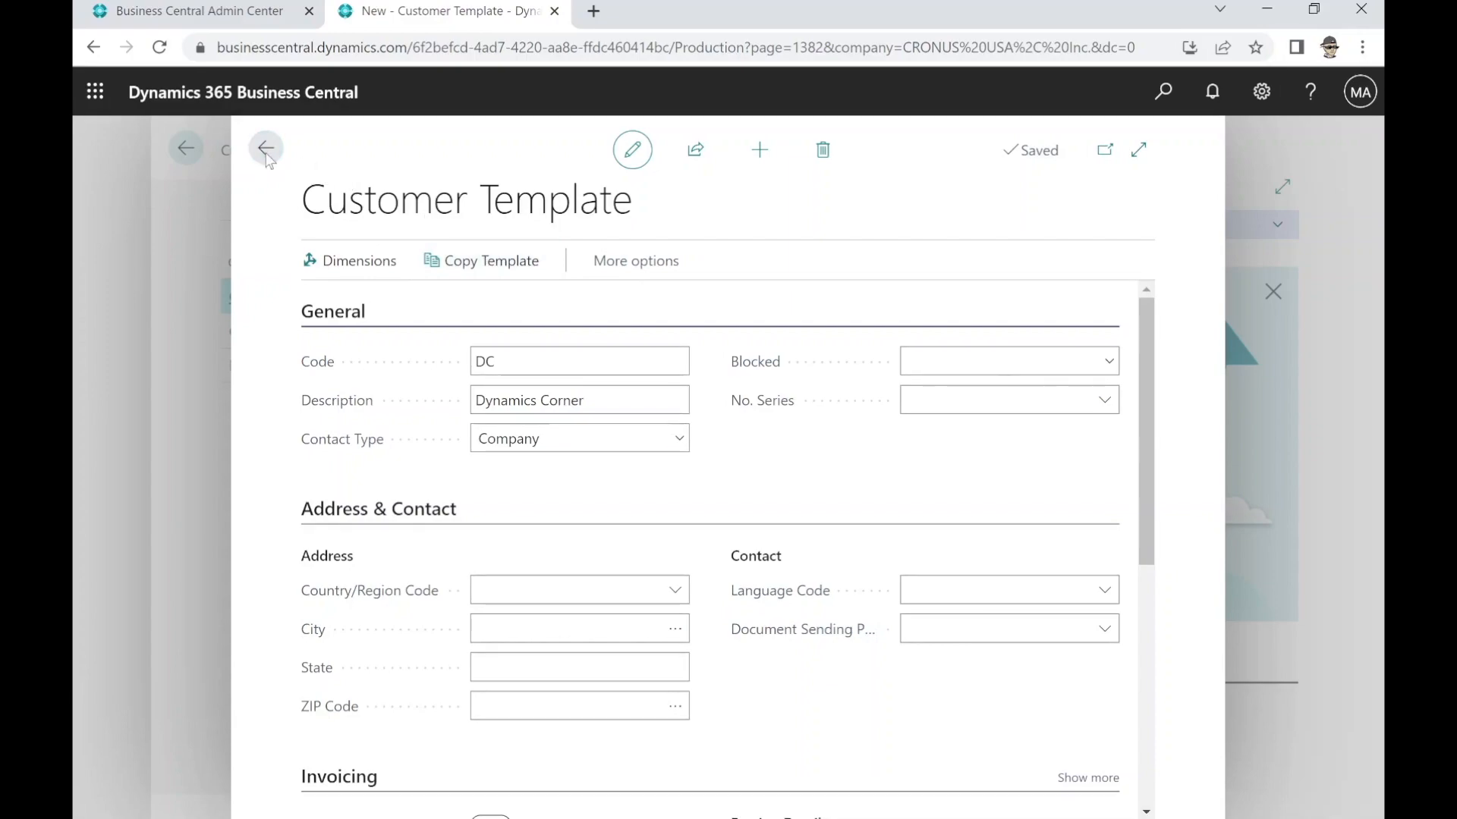
Close the customer template and open the Customers list in the Sales area
click(266, 159)
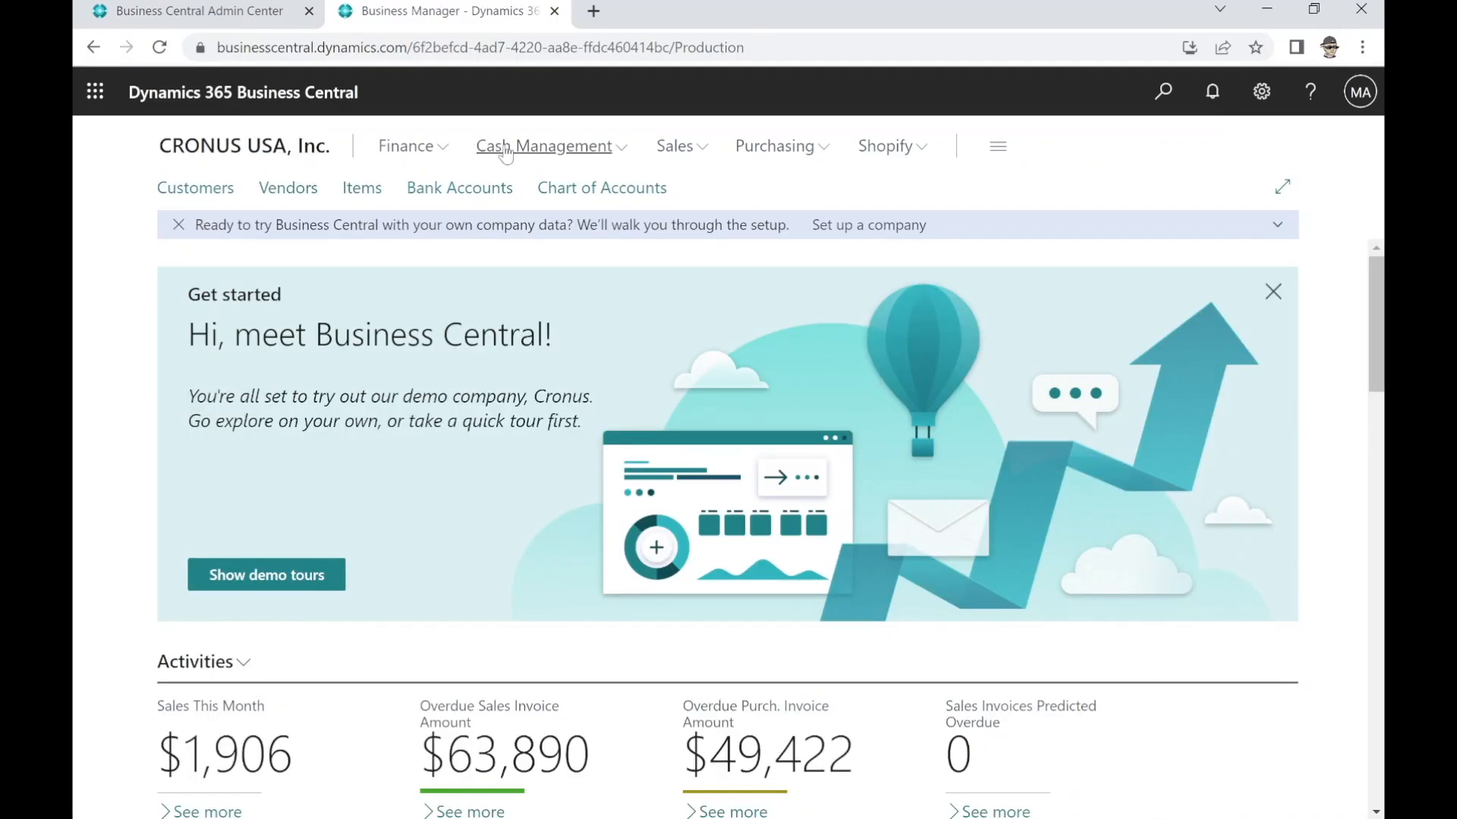
click(675, 146)
click(206, 191)
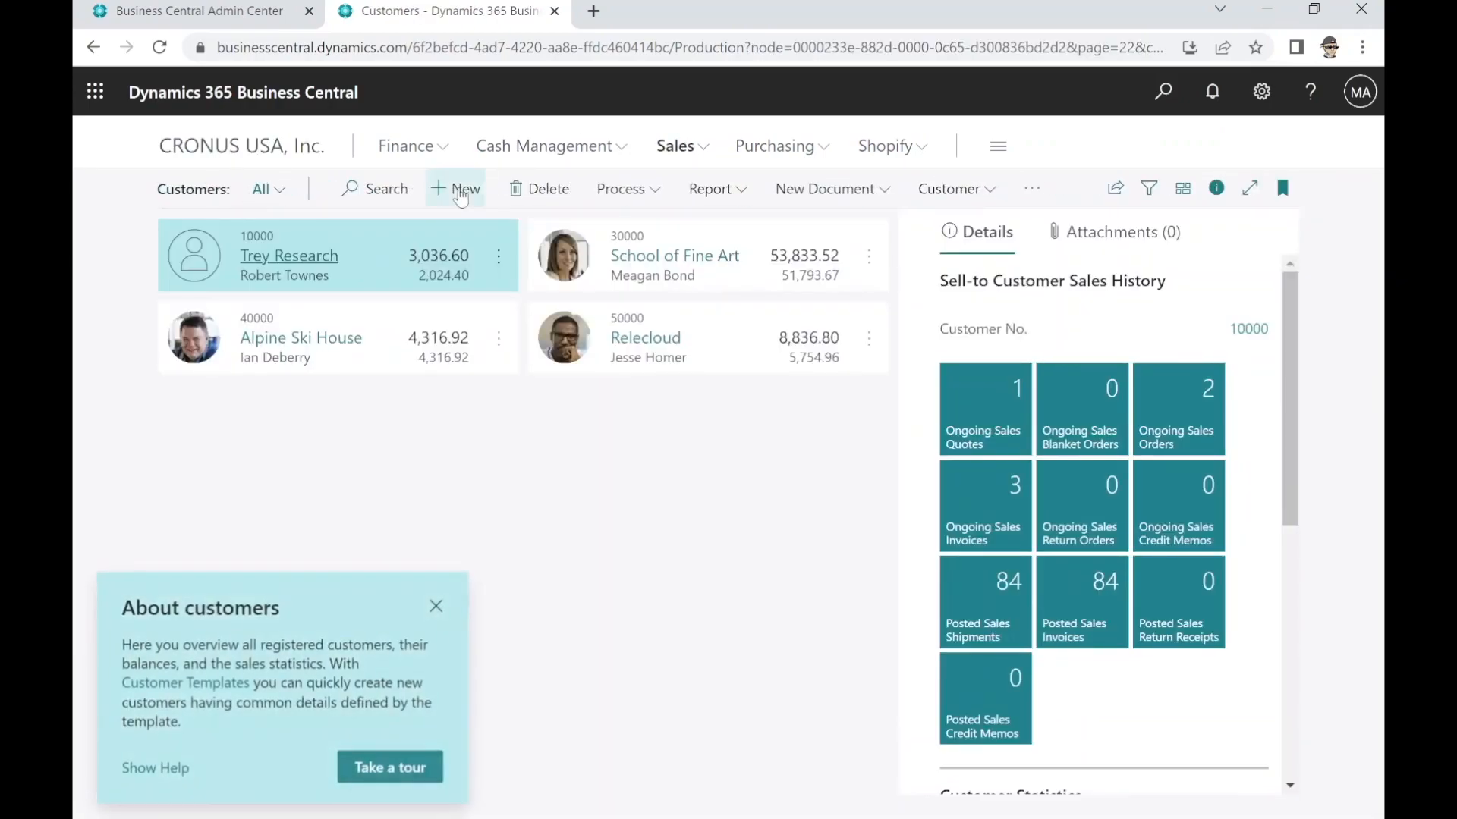
Create a new customer from the DC (Dynamics Corner) template and dismiss the teaching tips on its card
click(459, 190)
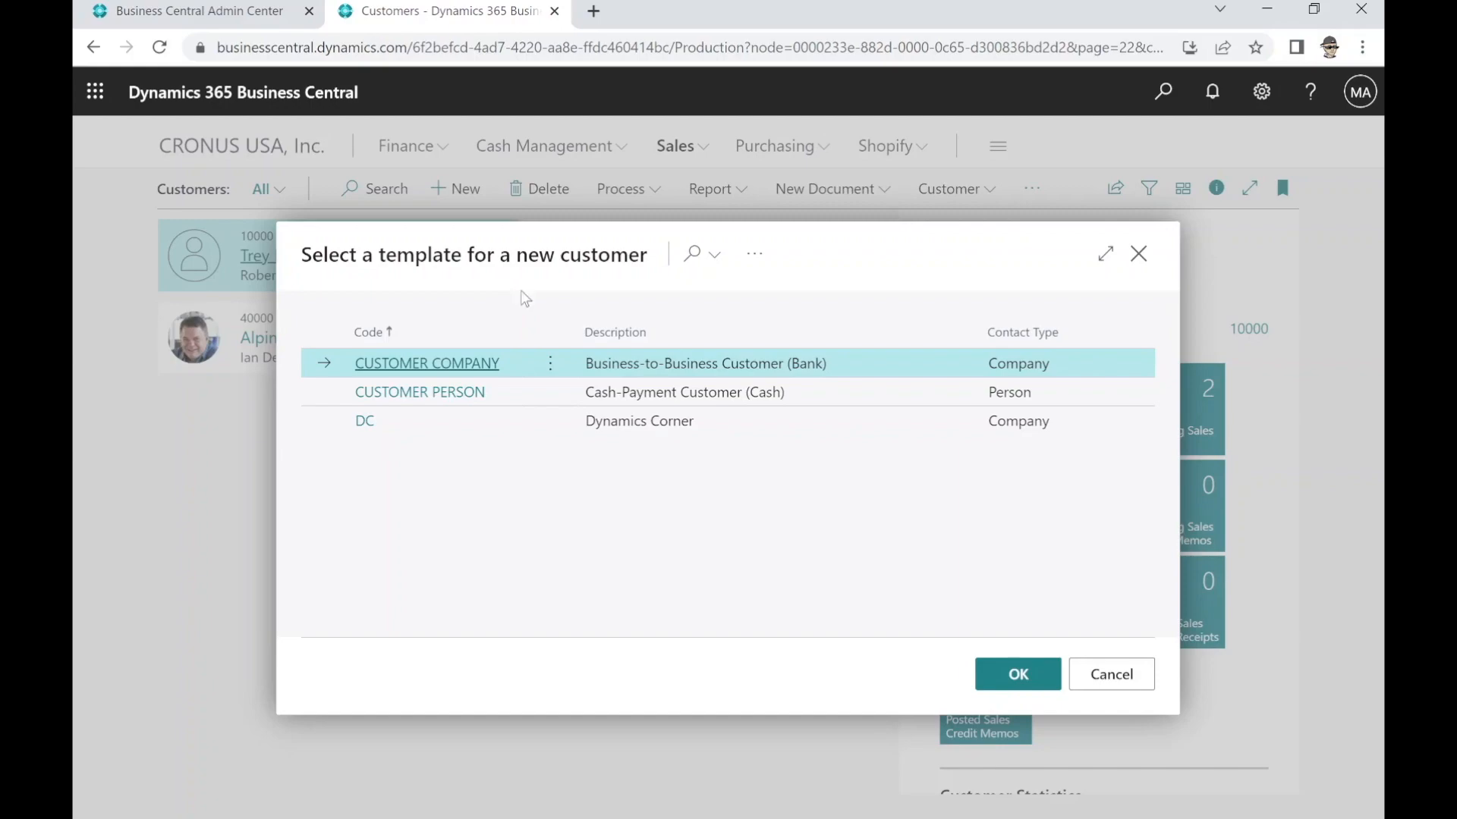
click(458, 419)
click(994, 667)
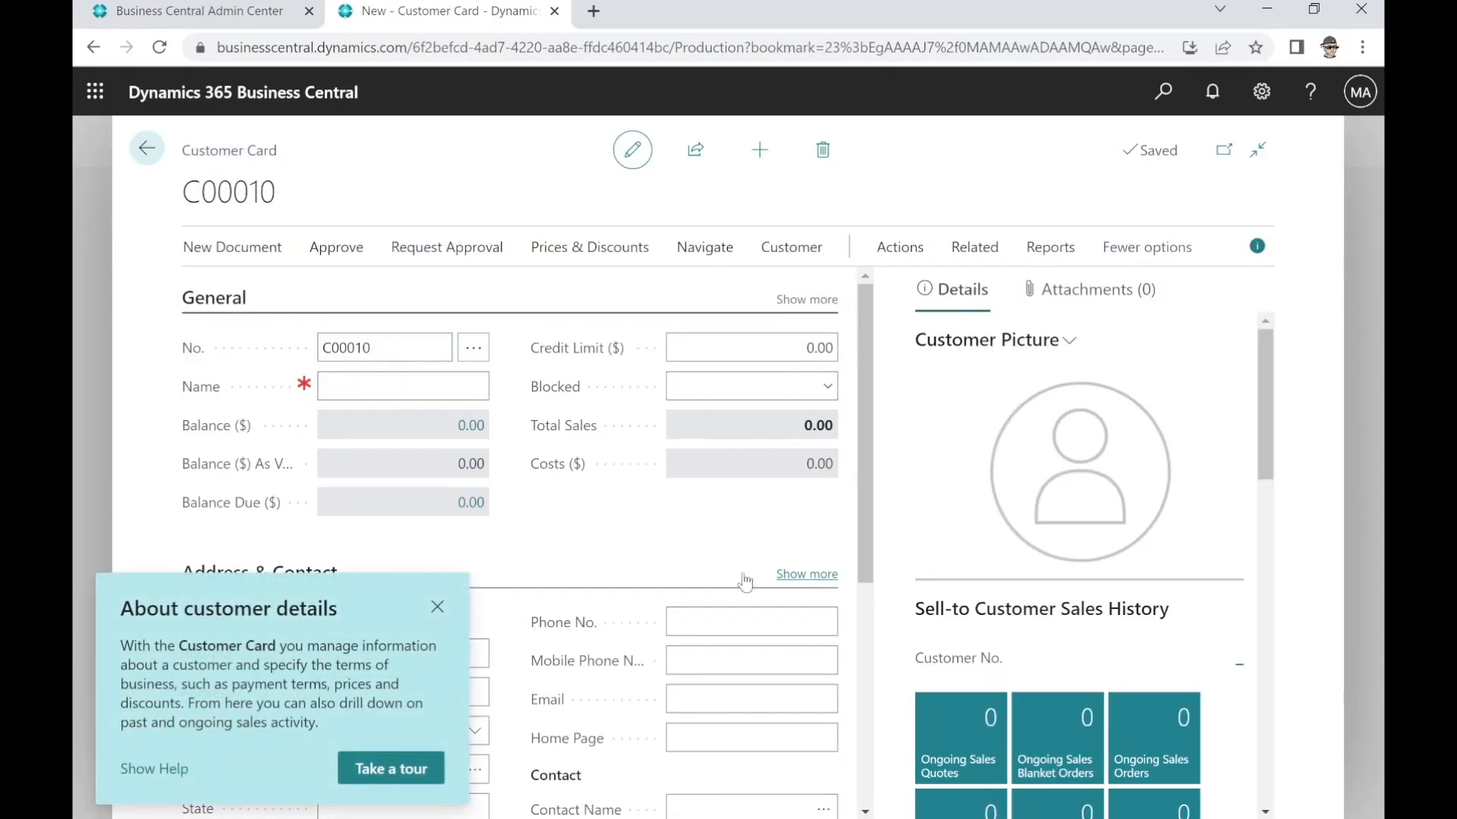
click(438, 607)
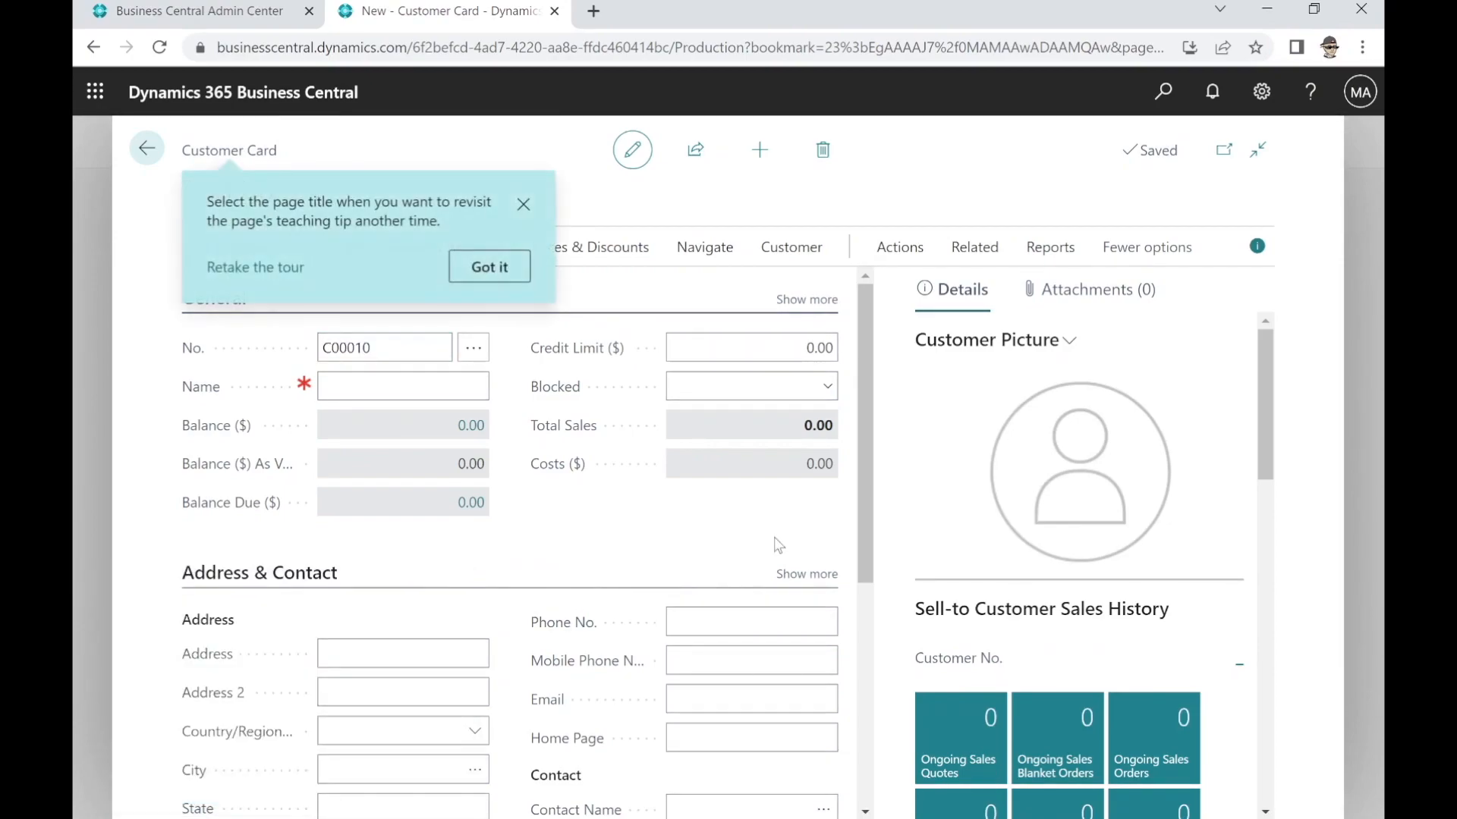
click(523, 204)
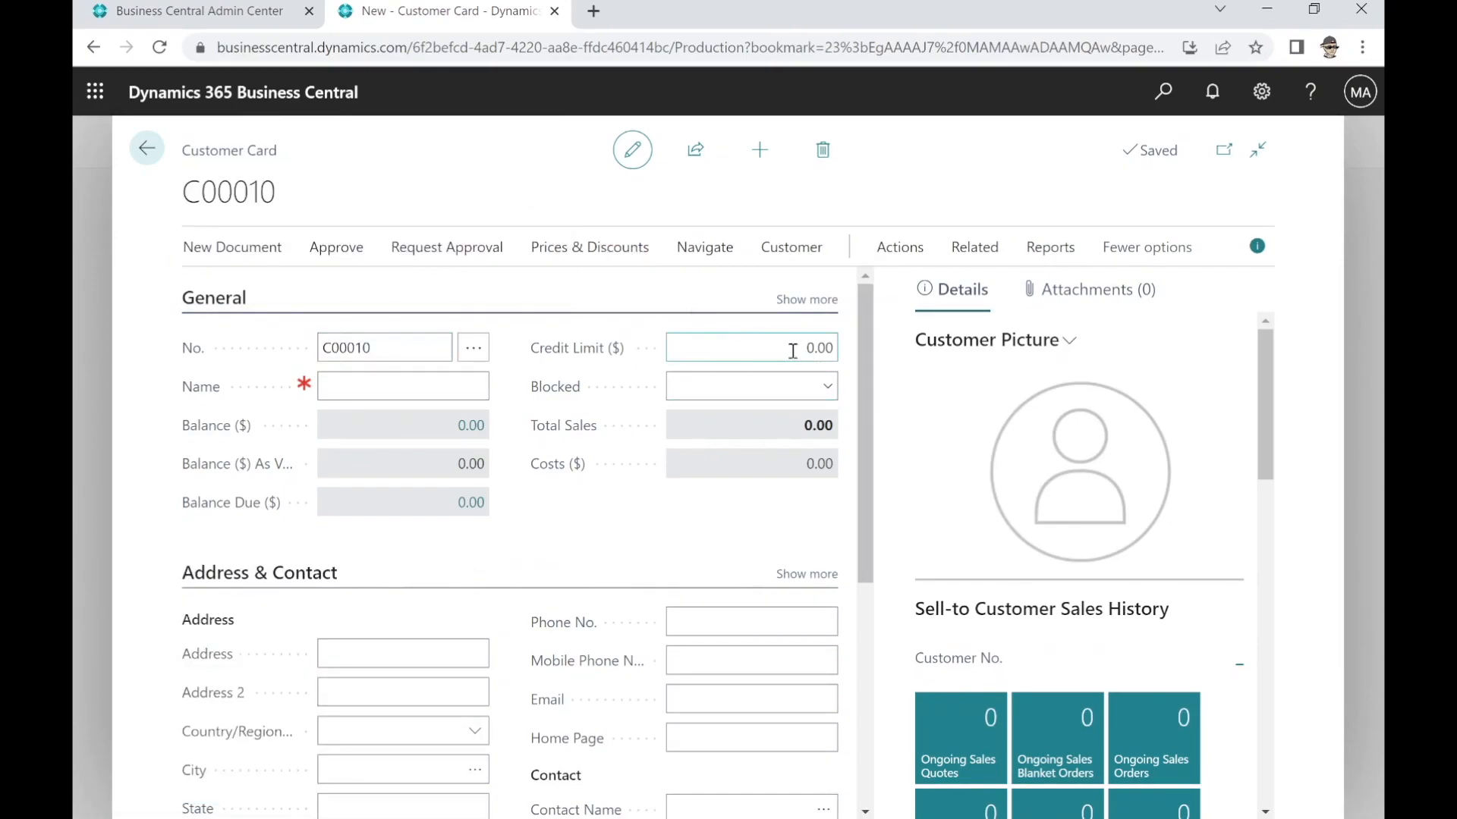
Check the Payments section and default dimensions on the new customer's card for the values carried over from the template
drag(858, 352, 863, 573)
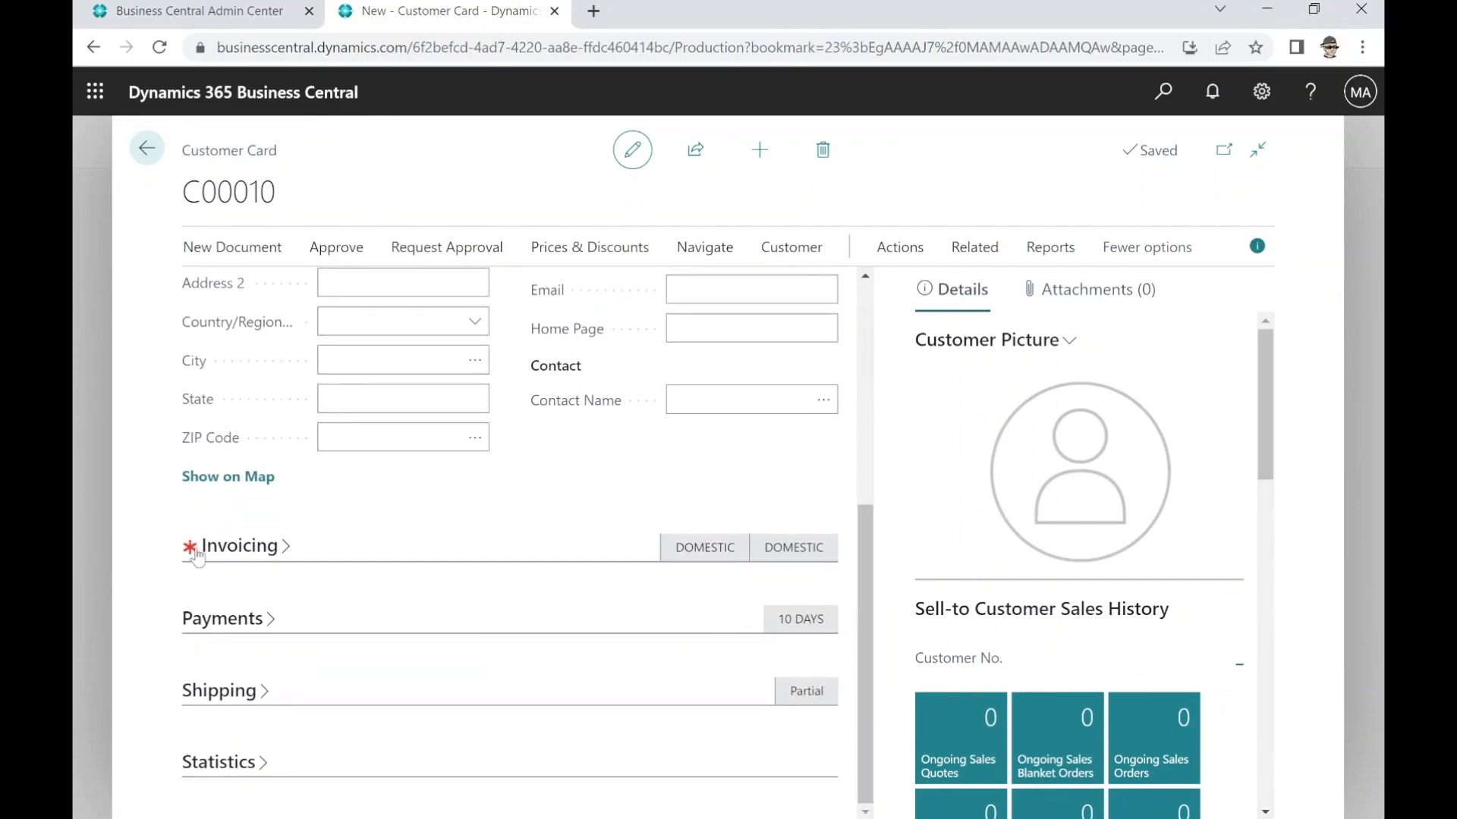
click(234, 622)
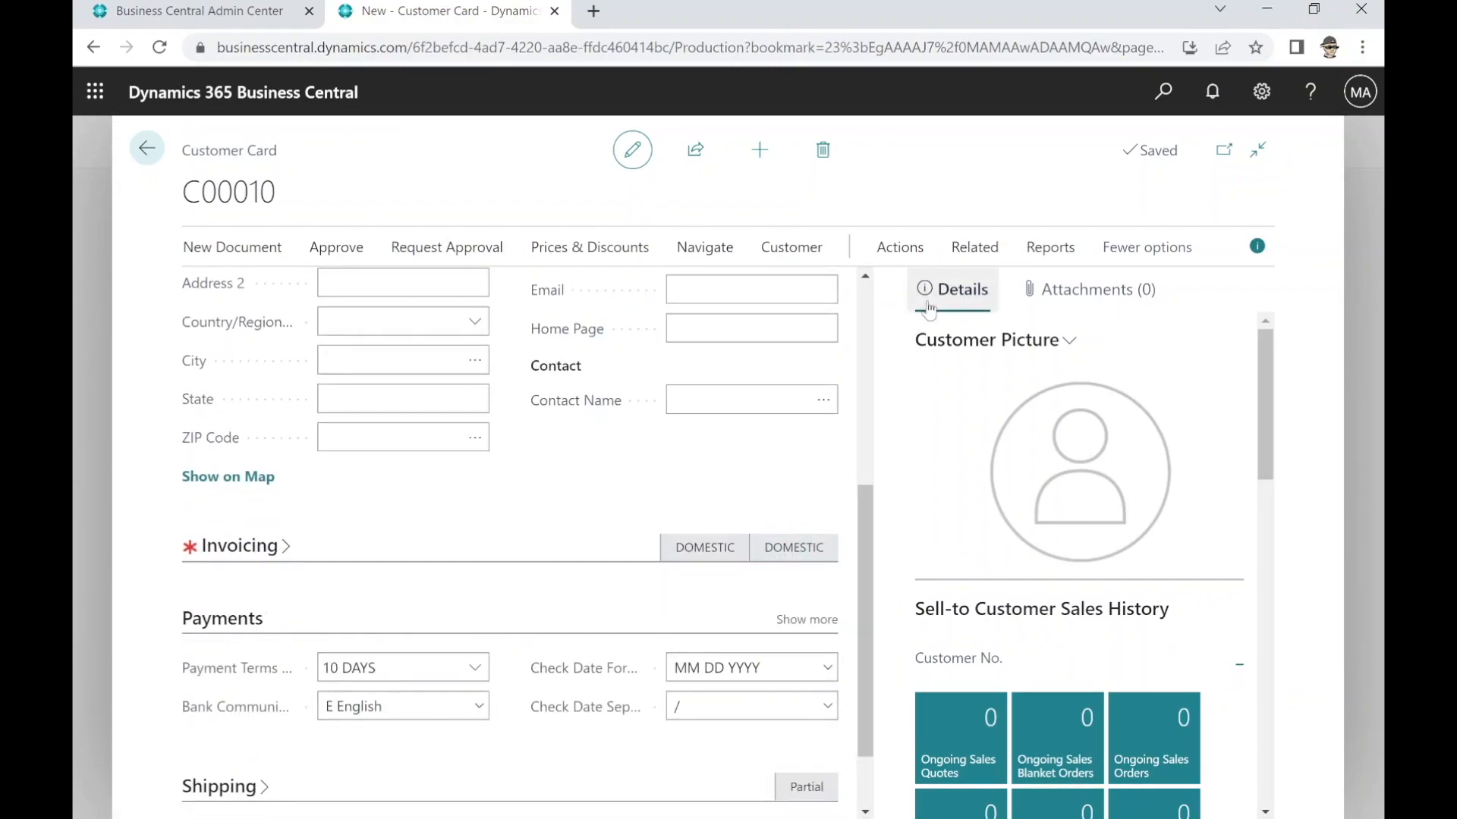
click(975, 250)
click(288, 295)
click(249, 335)
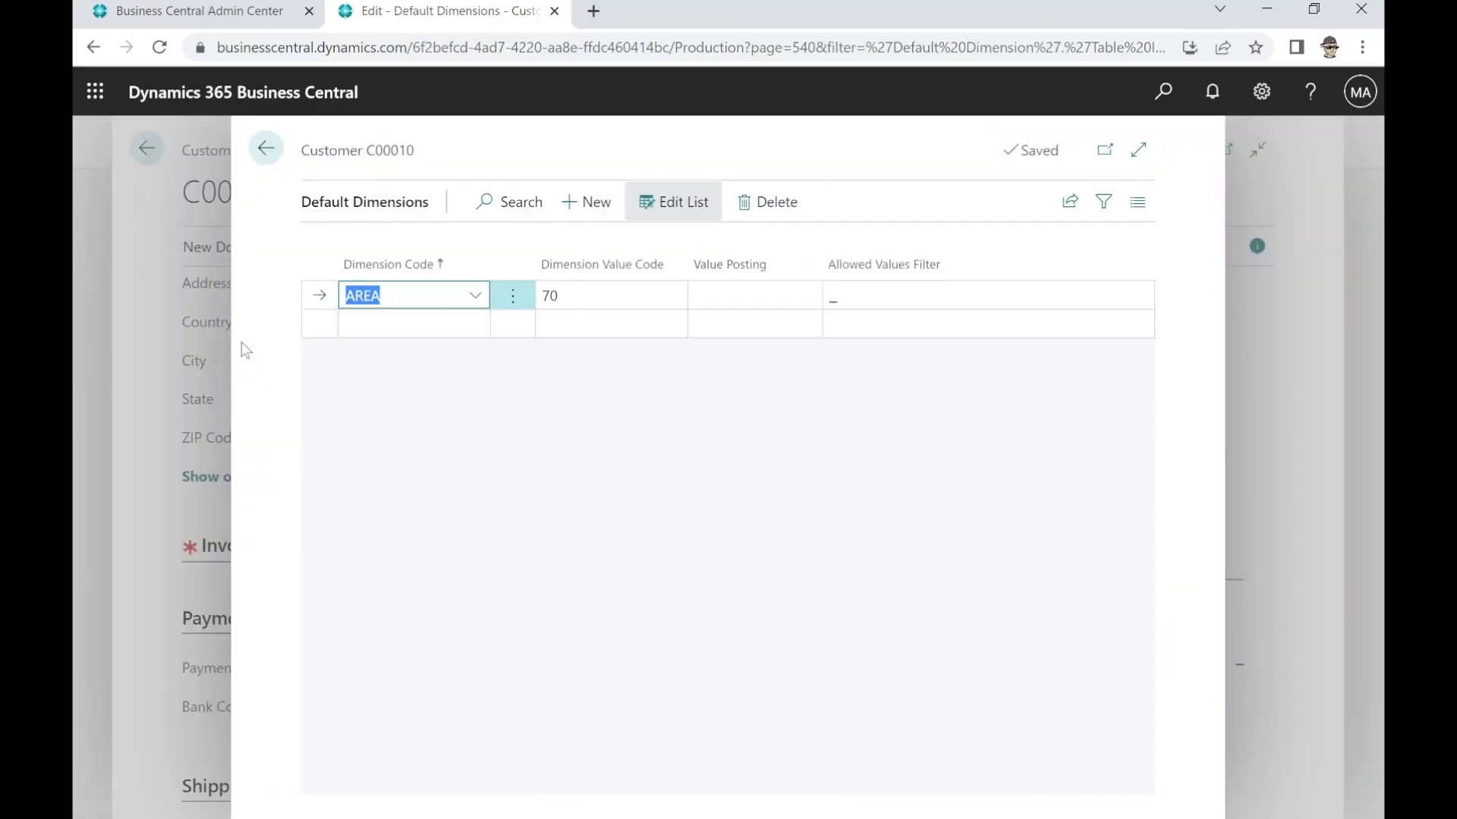
click(272, 155)
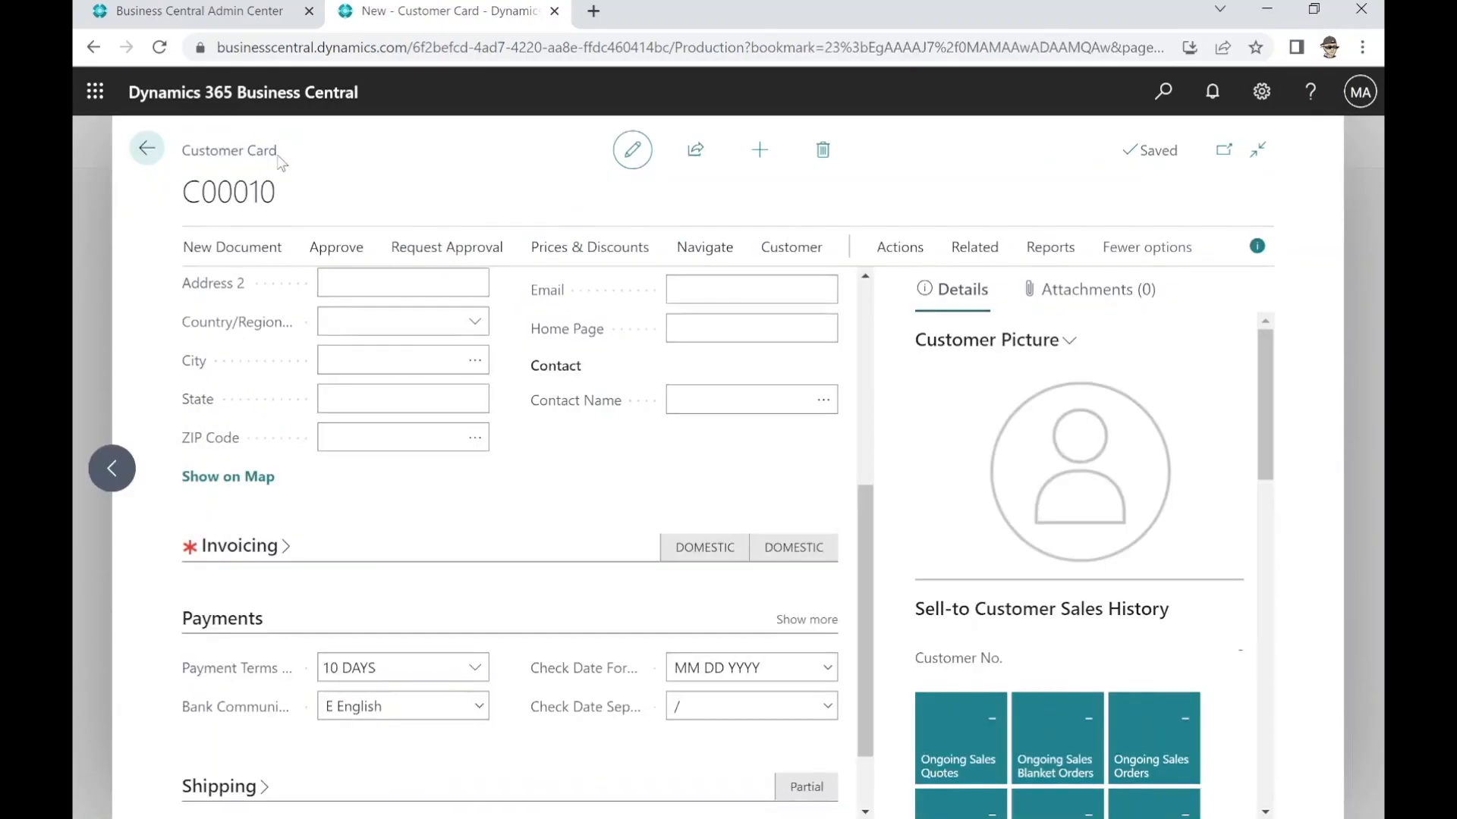
Show the template and merge functions available for the new customer, and return to the Customers list
click(902, 251)
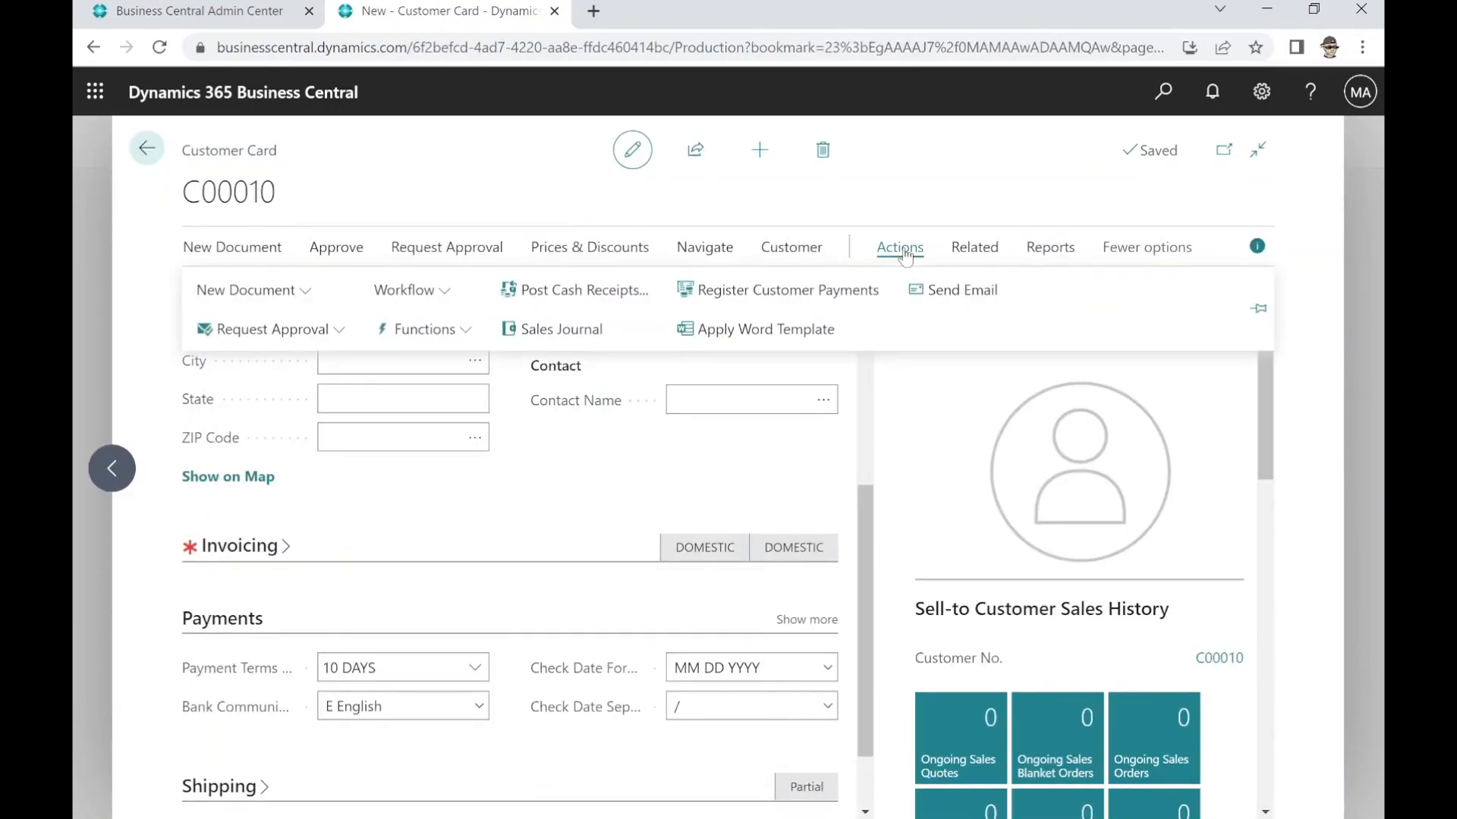
click(904, 258)
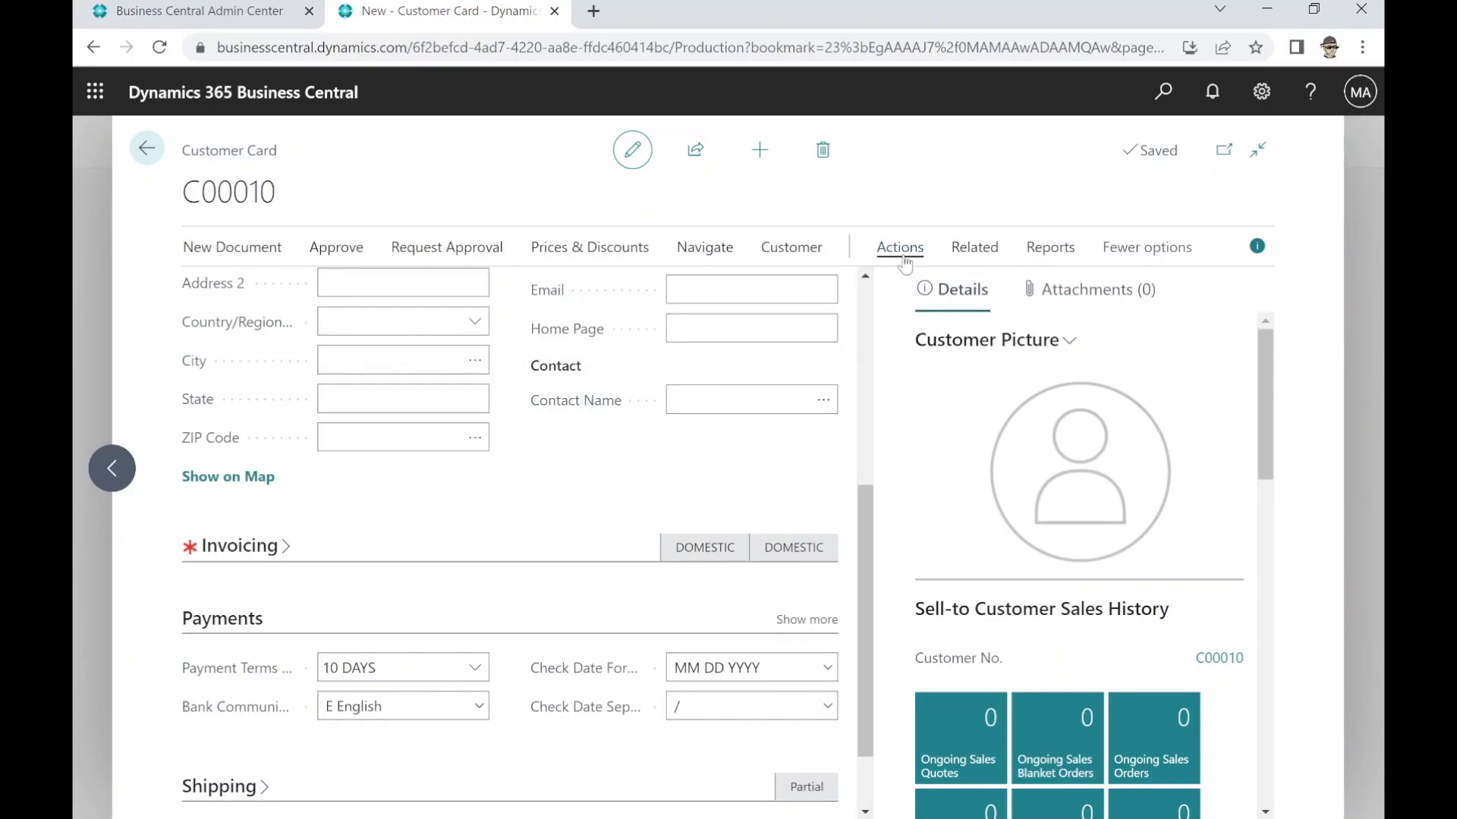
click(903, 254)
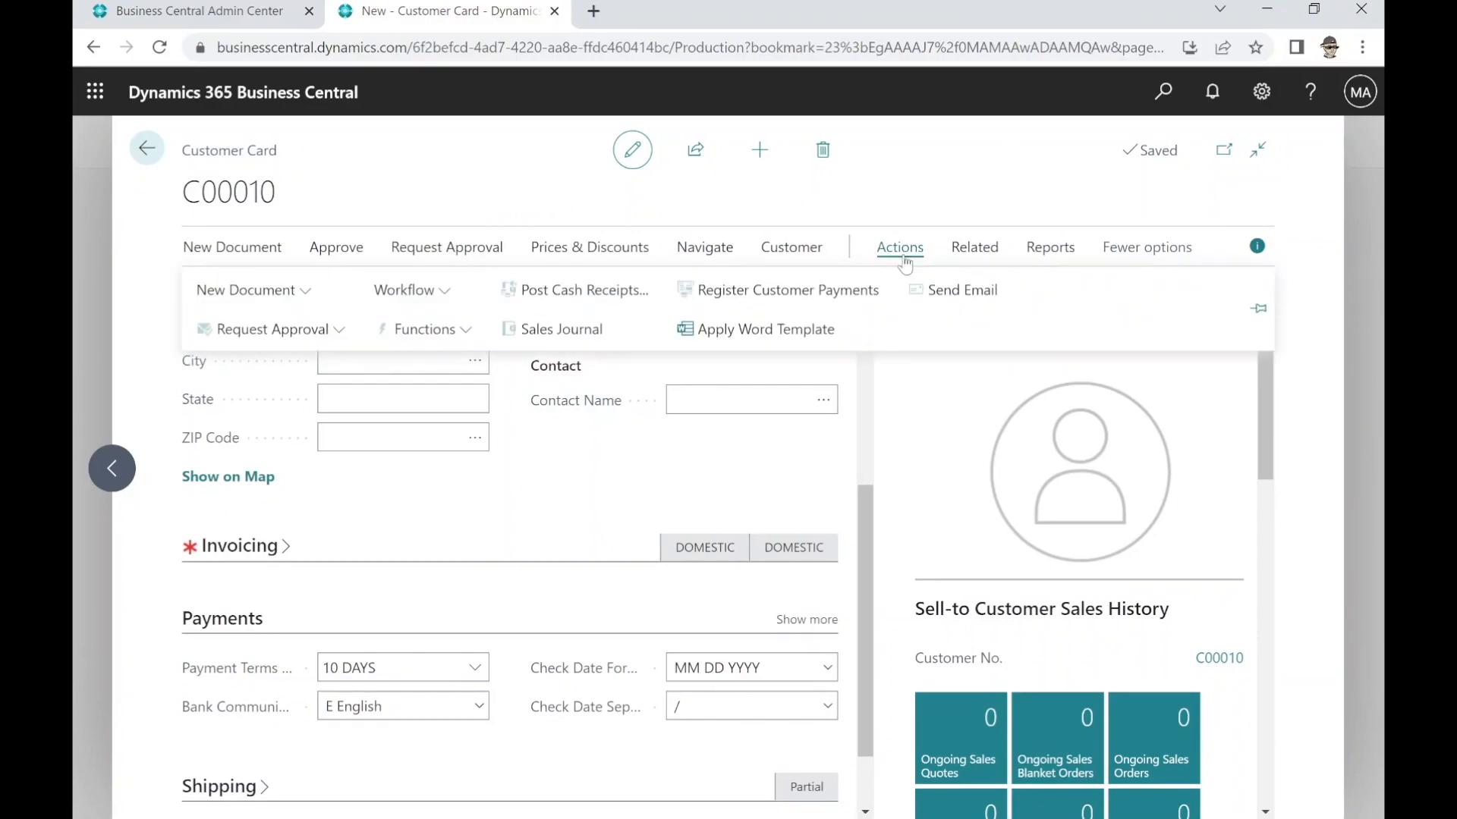
click(438, 326)
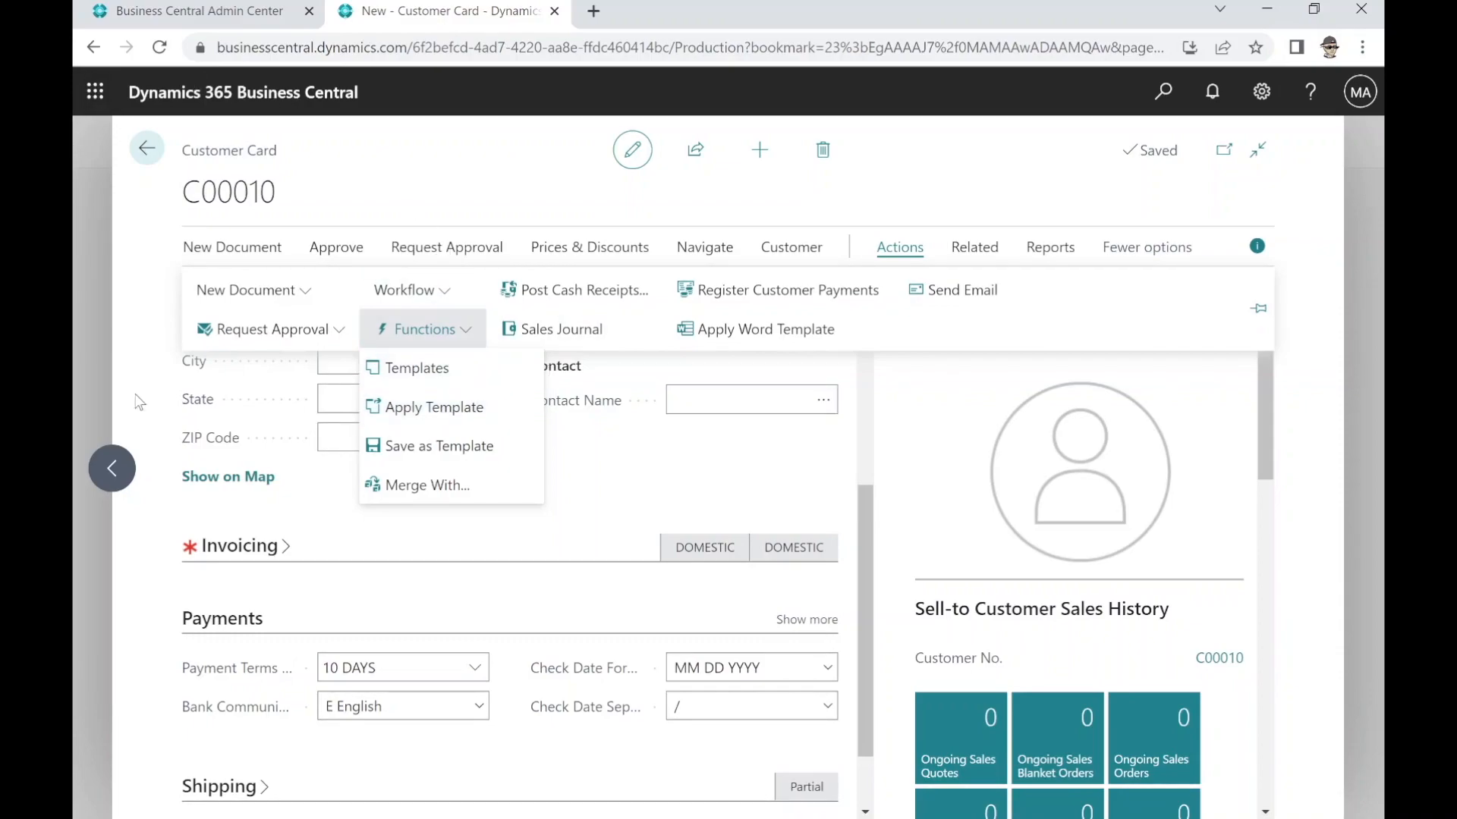
click(113, 468)
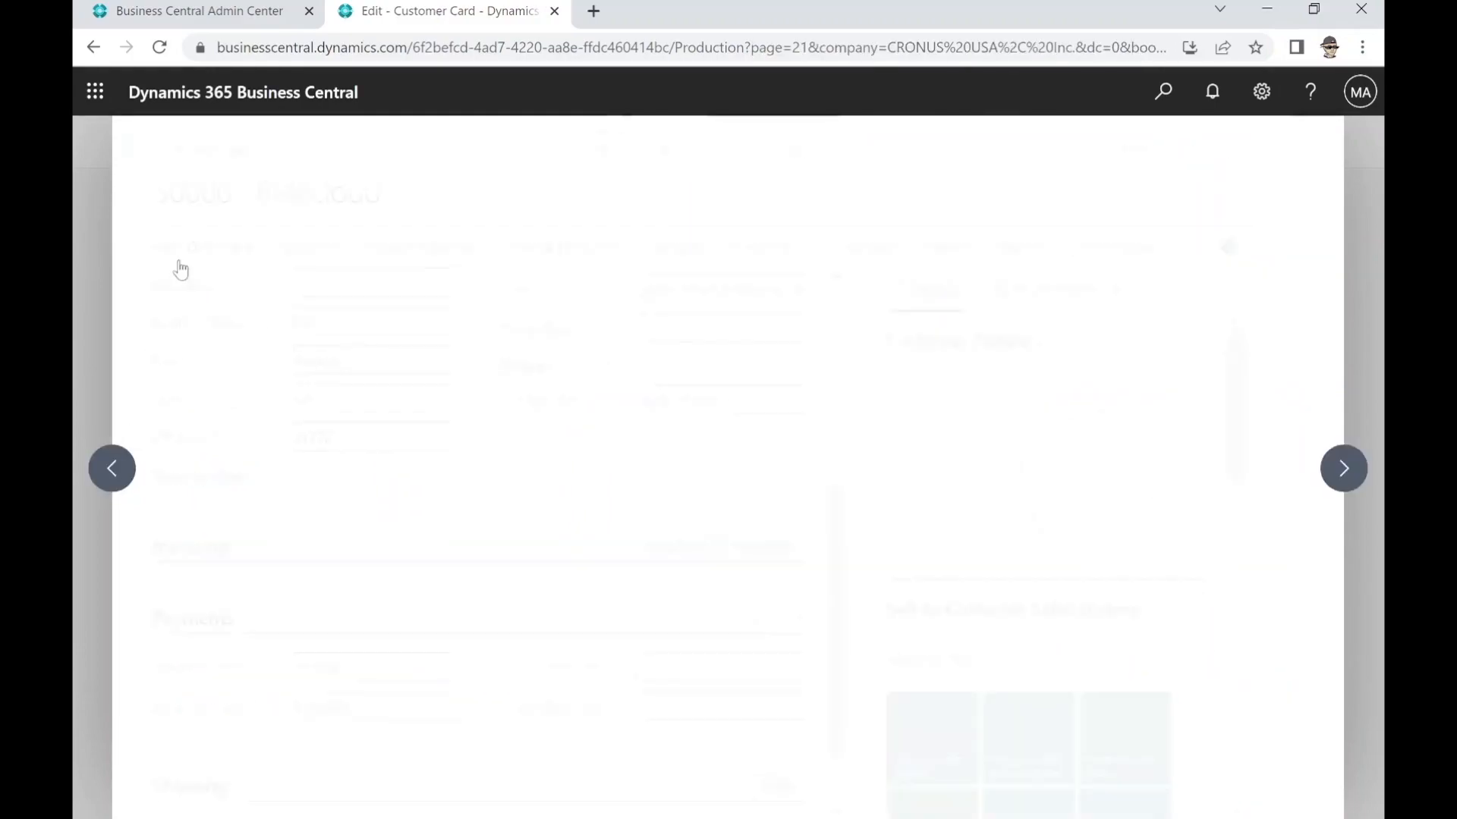
click(156, 152)
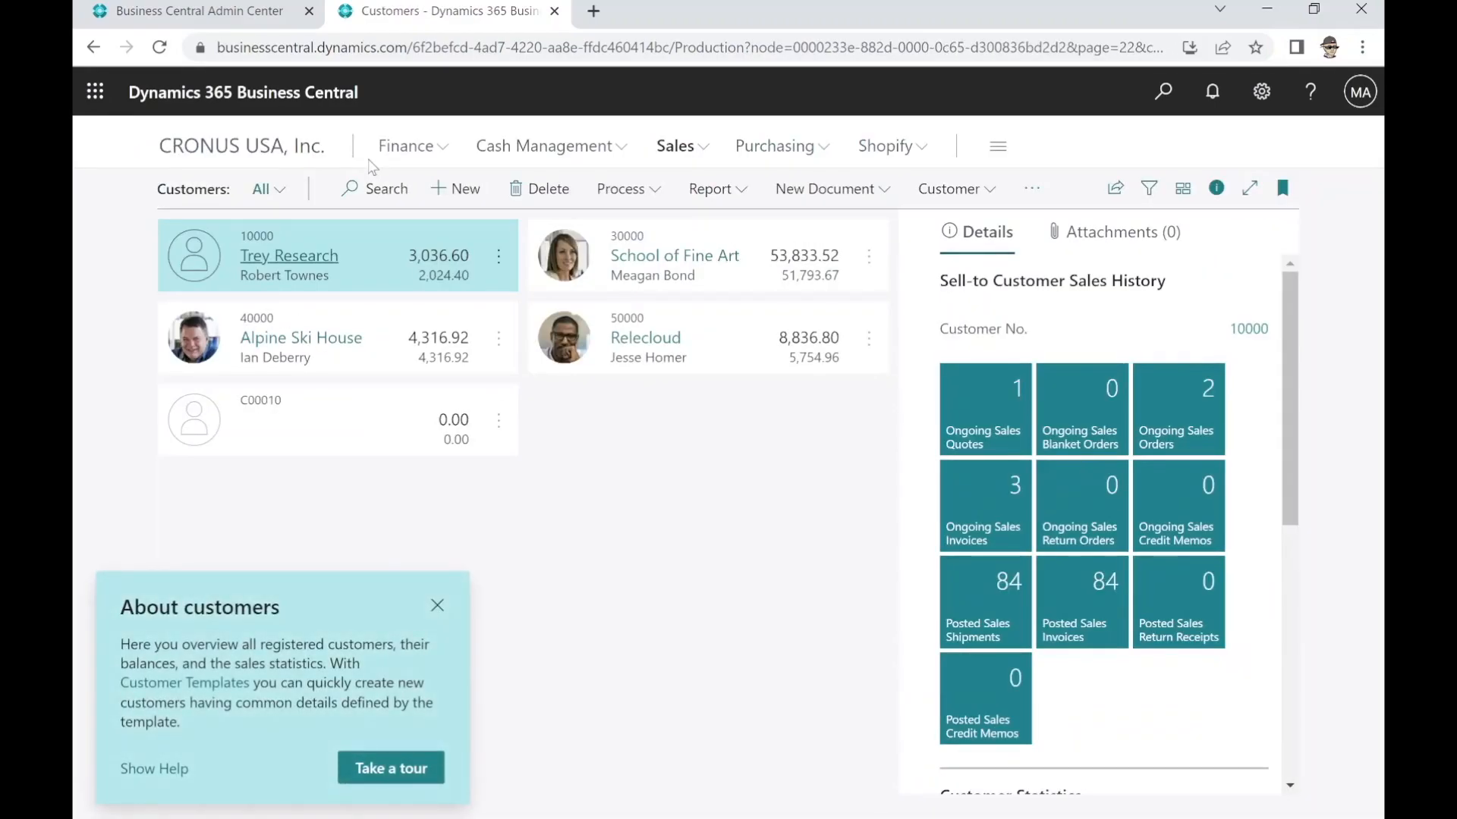